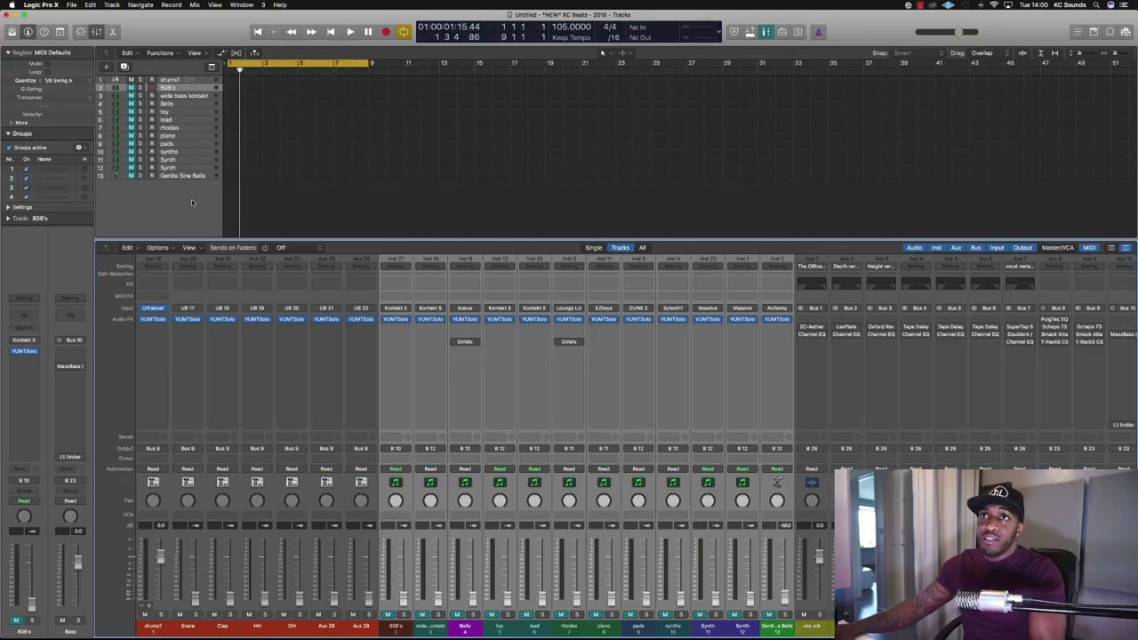
- Set the project tempo to 152 BPM
scroll(191, 201, down, 1)
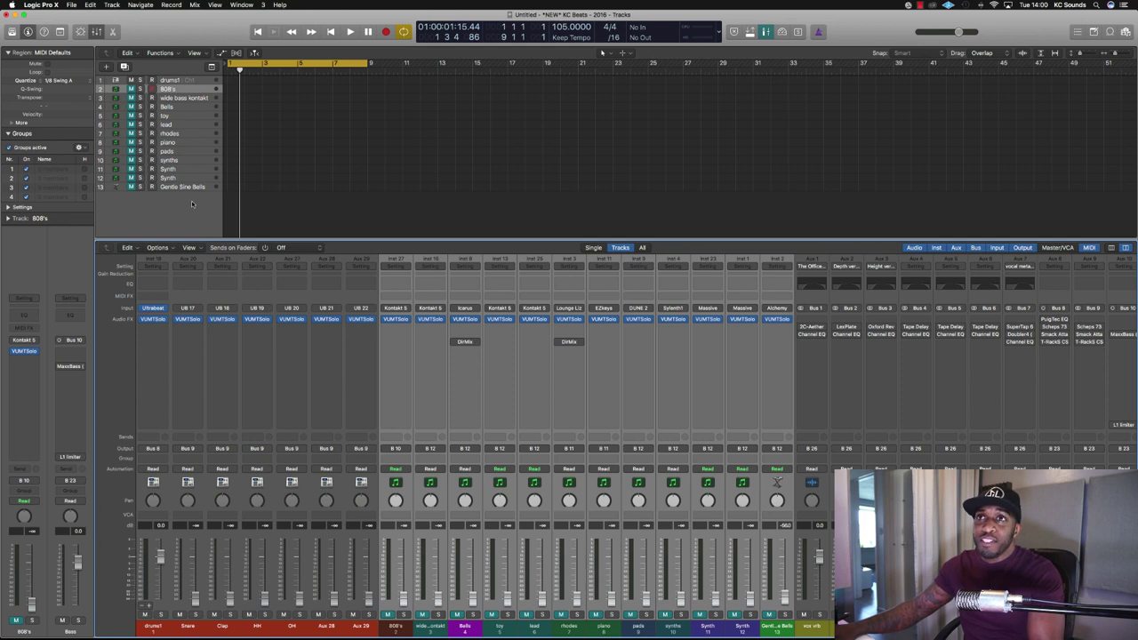
scroll(191, 200, down, 1)
double_click(562, 27)
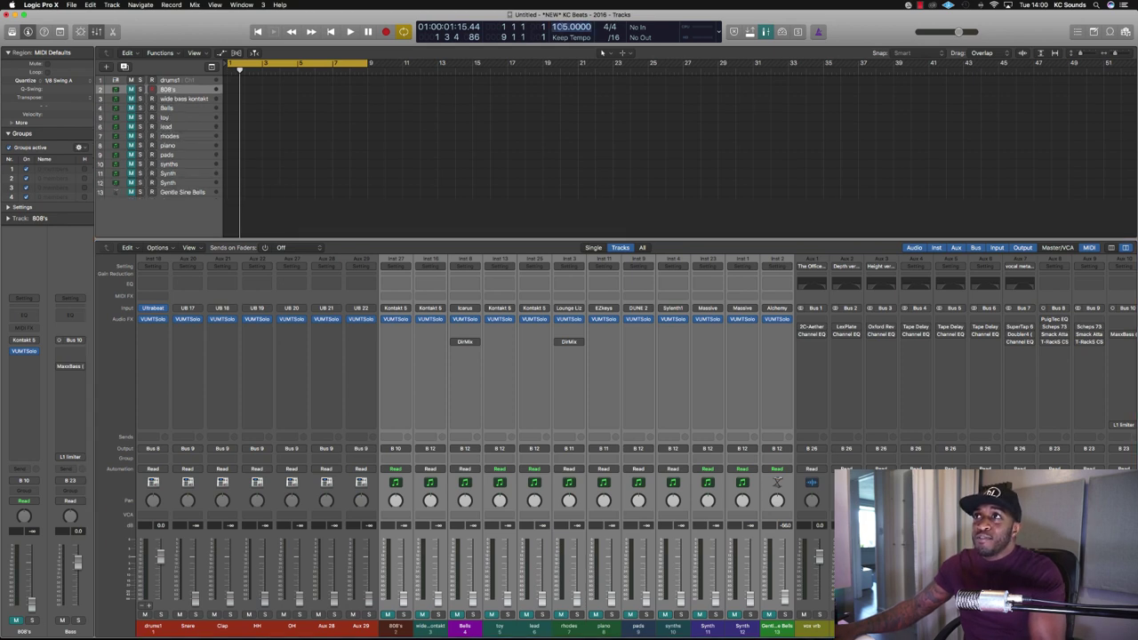
text(152)
key(Return)
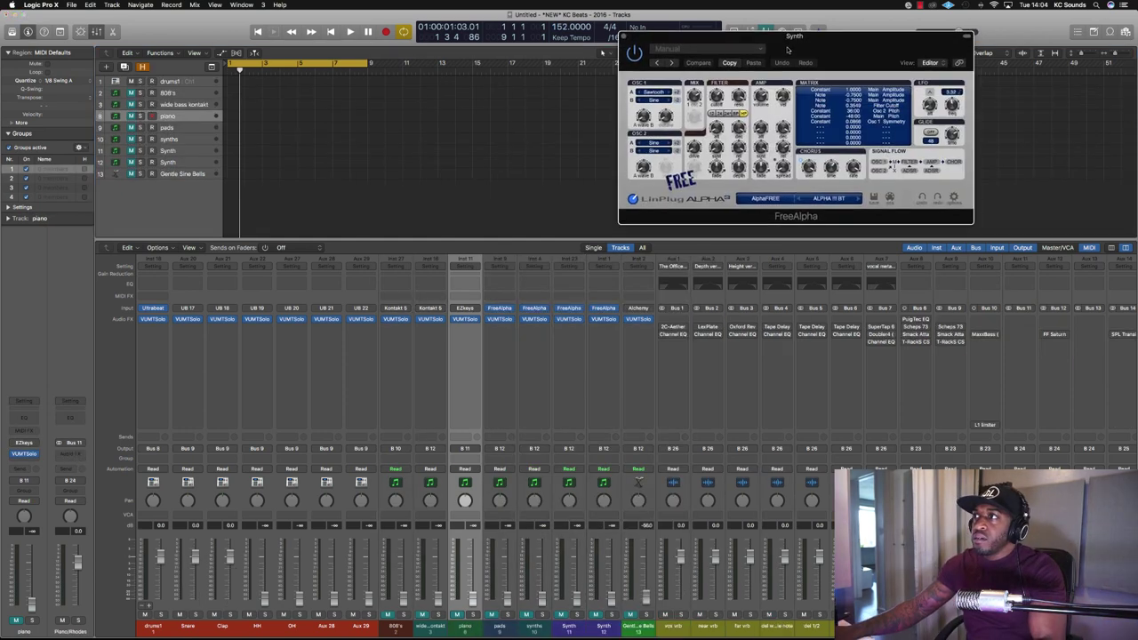
- Hide the mixer to enlarge the track area and turn on Low Latency Mode
drag(792, 67, 765, 61)
scroll(783, 354, right, 10)
scroll(945, 345, left, 4)
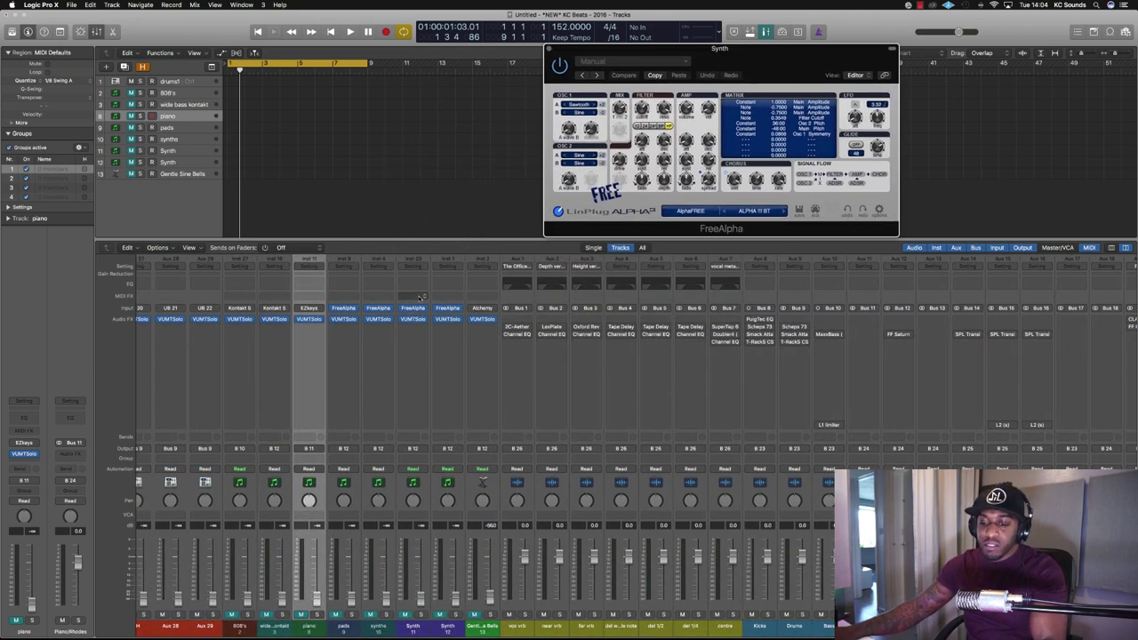
key(x)
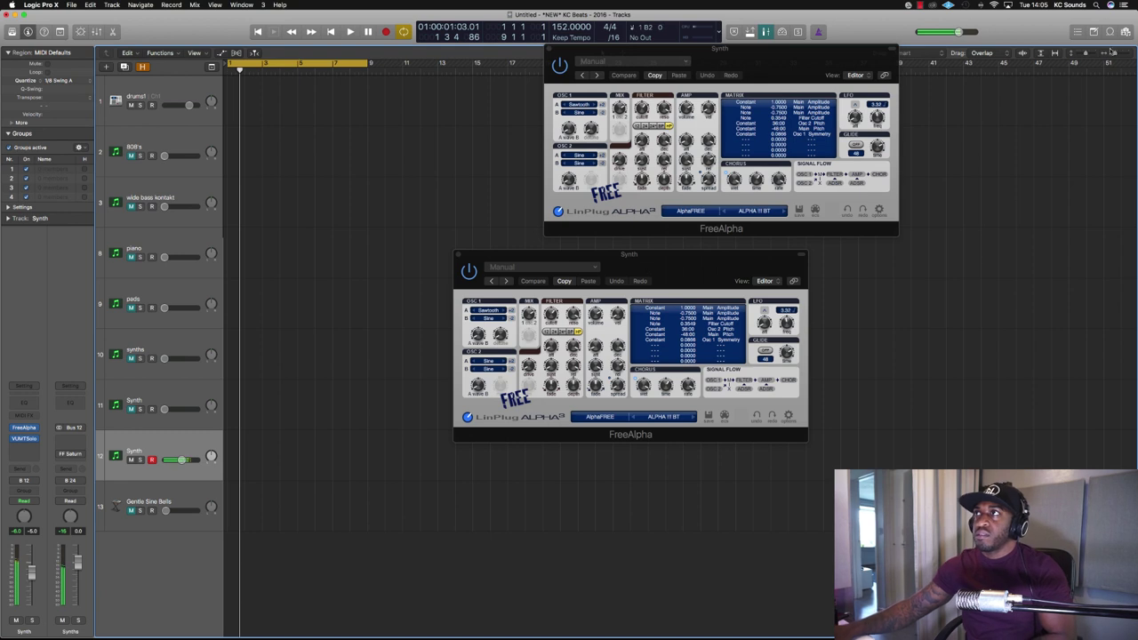
click(782, 31)
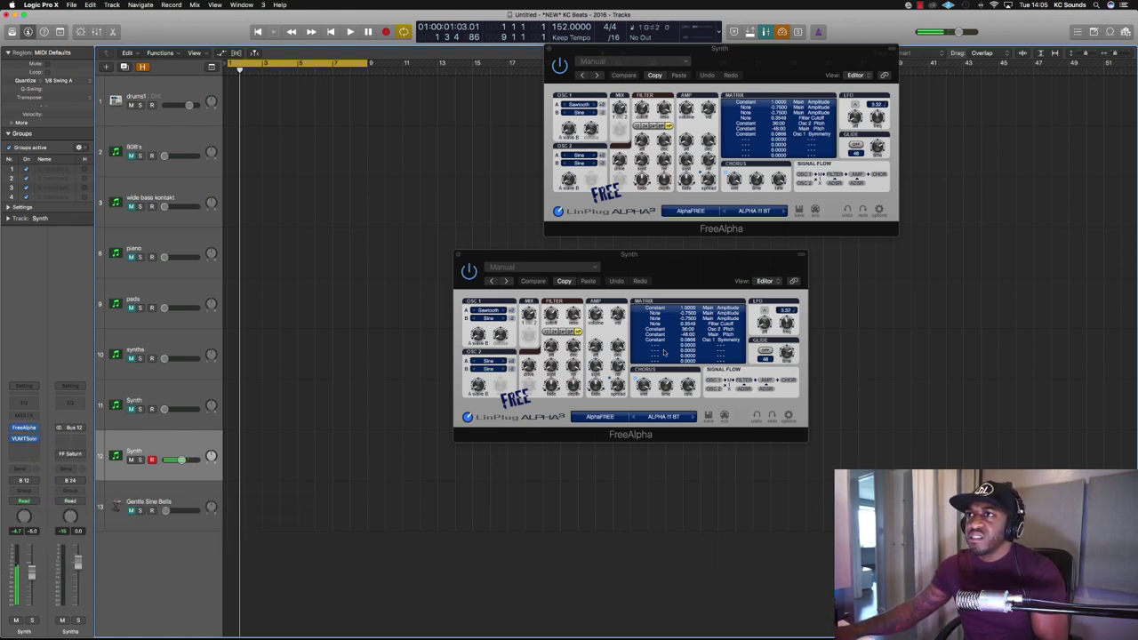
- Step through the FreeAlpha presets on track 12 and load dynobass01 (vel) BT
drag(696, 269, 694, 278)
click(694, 426)
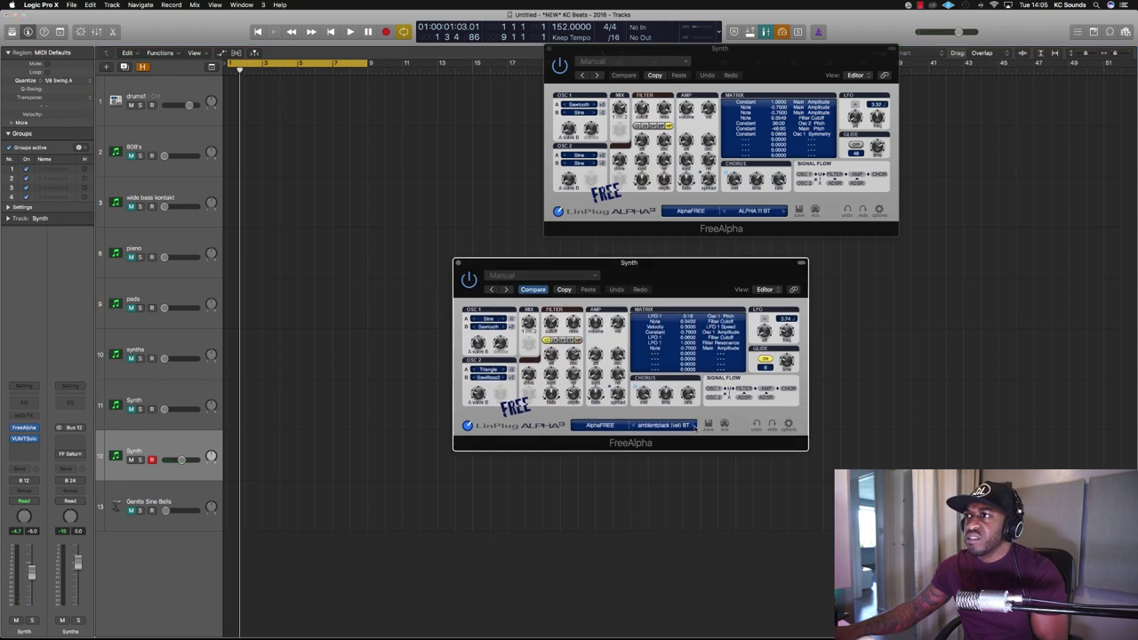
click(695, 426)
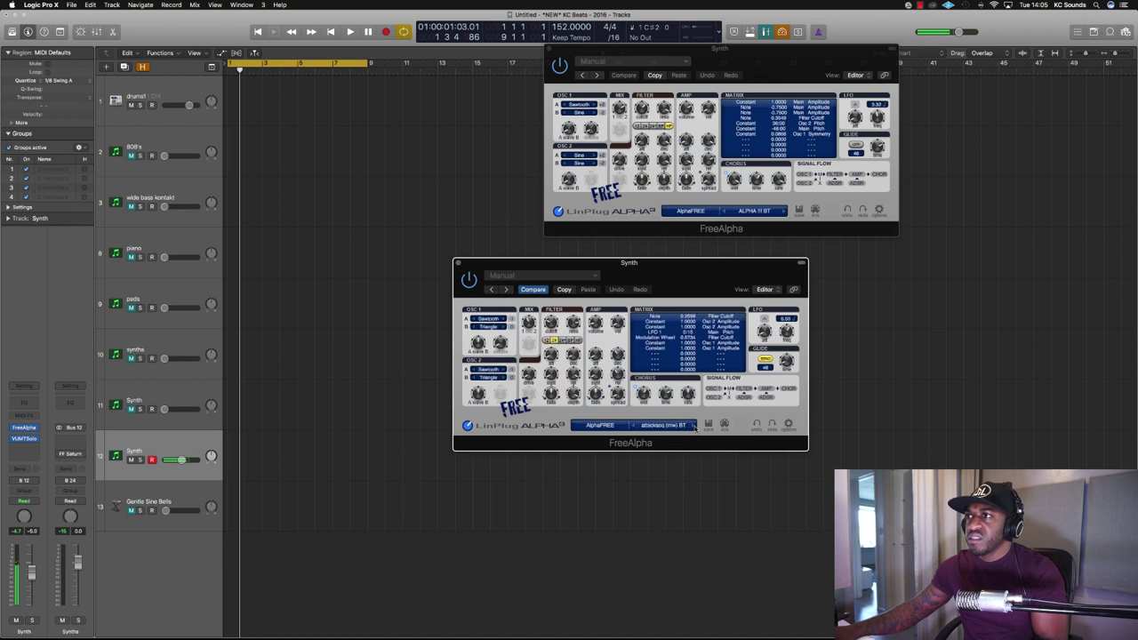
click(695, 426)
click(694, 426)
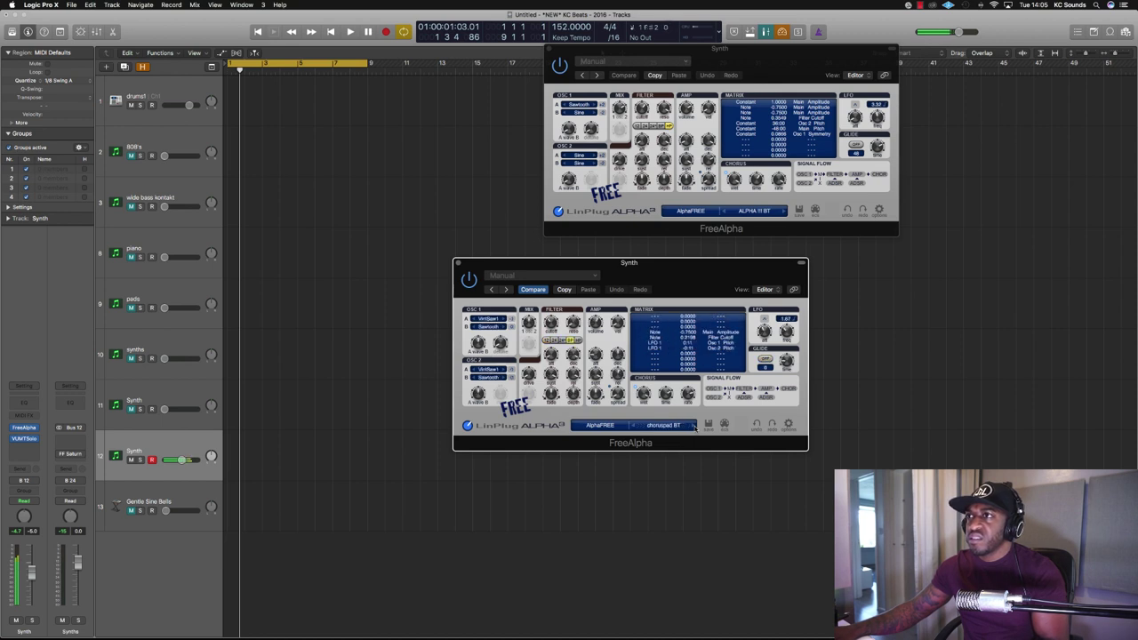
click(695, 426)
click(694, 426)
click(695, 426)
click(695, 426)
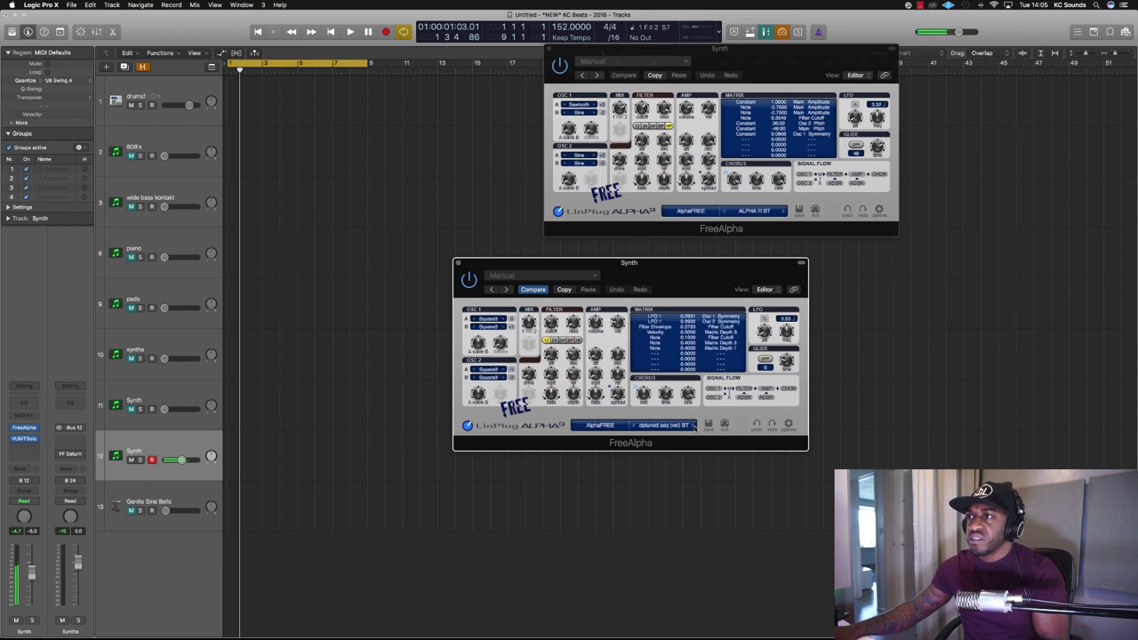
click(694, 426)
click(695, 426)
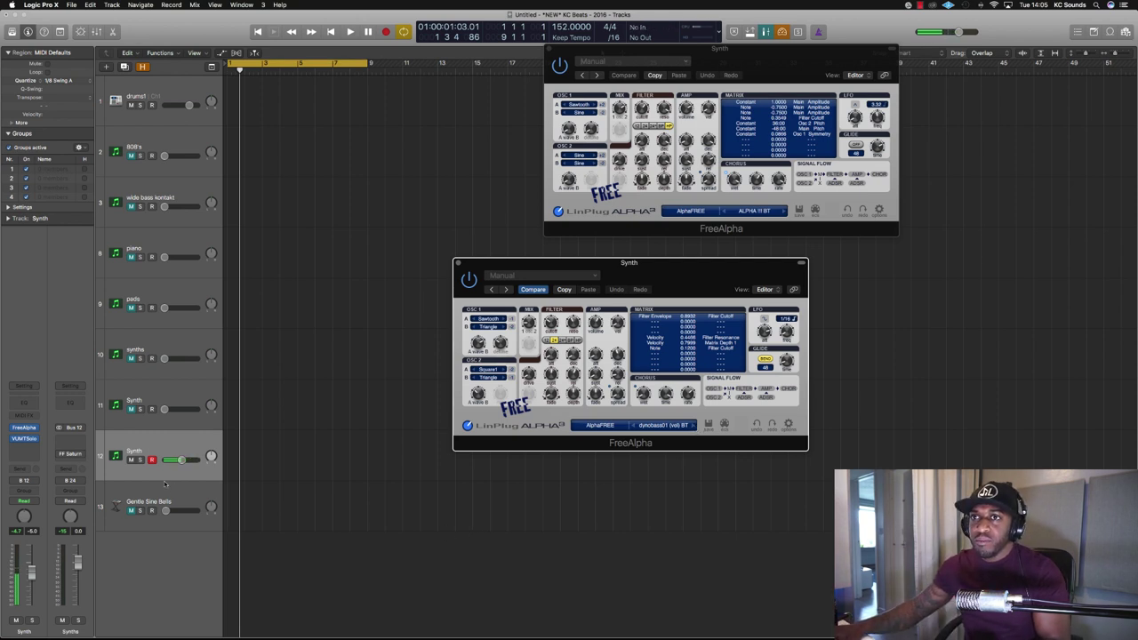
- Rename track 12 as Bass
double_click(151, 453)
text(Bass)
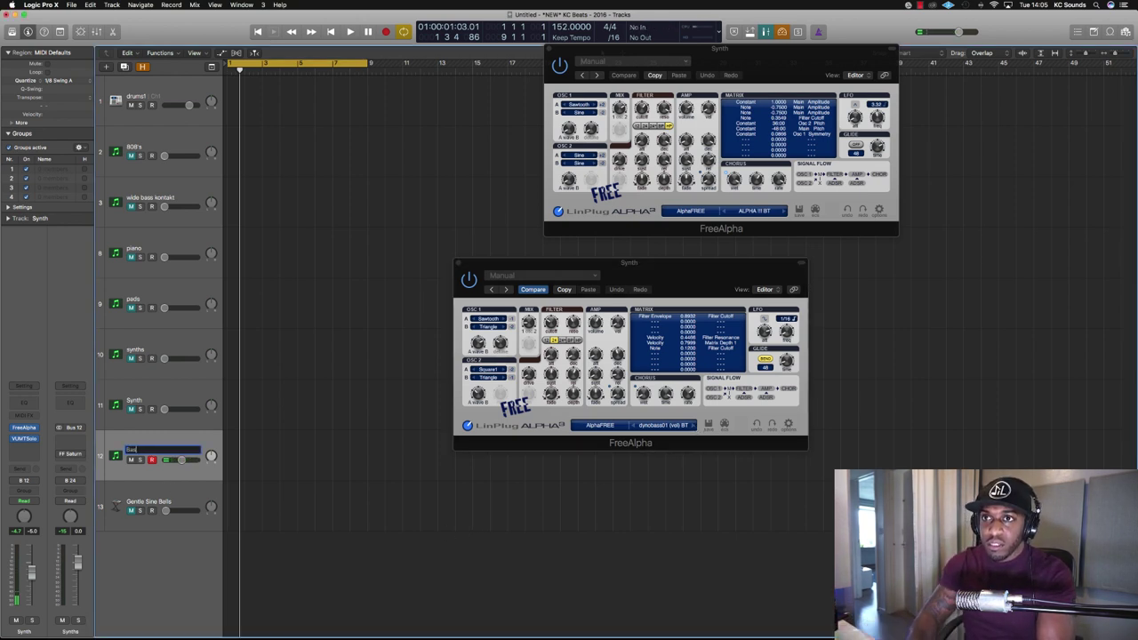
key(Return)
- Open FreeAlpha on the Synth track above Bass and load the sweetswell (vel) BT preset from its sound list
key(Up)
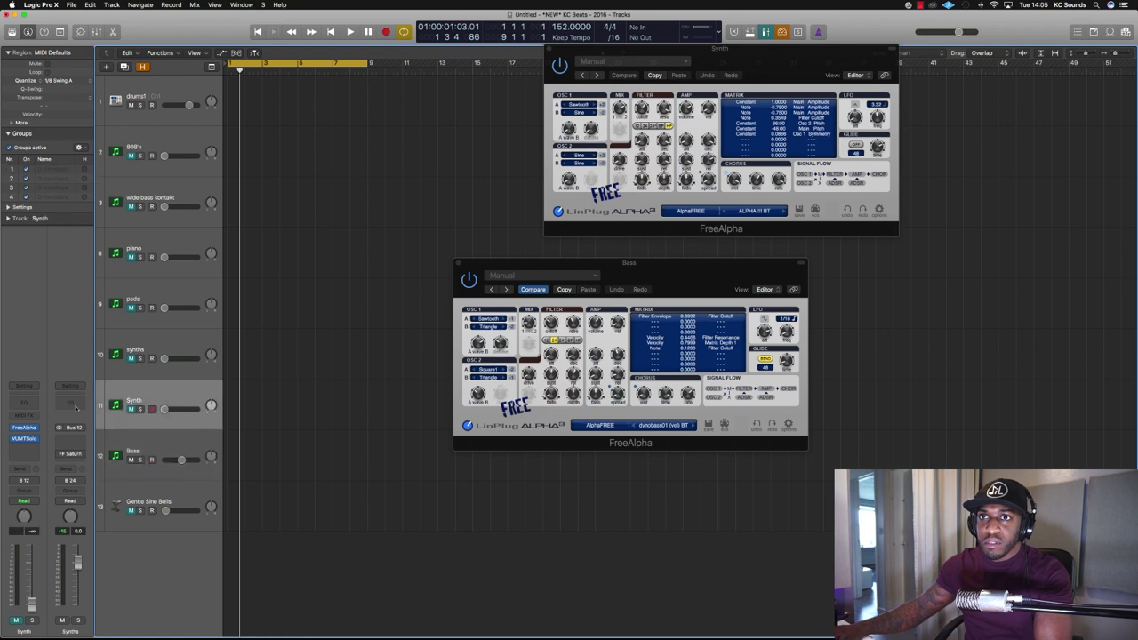
click(27, 429)
click(27, 430)
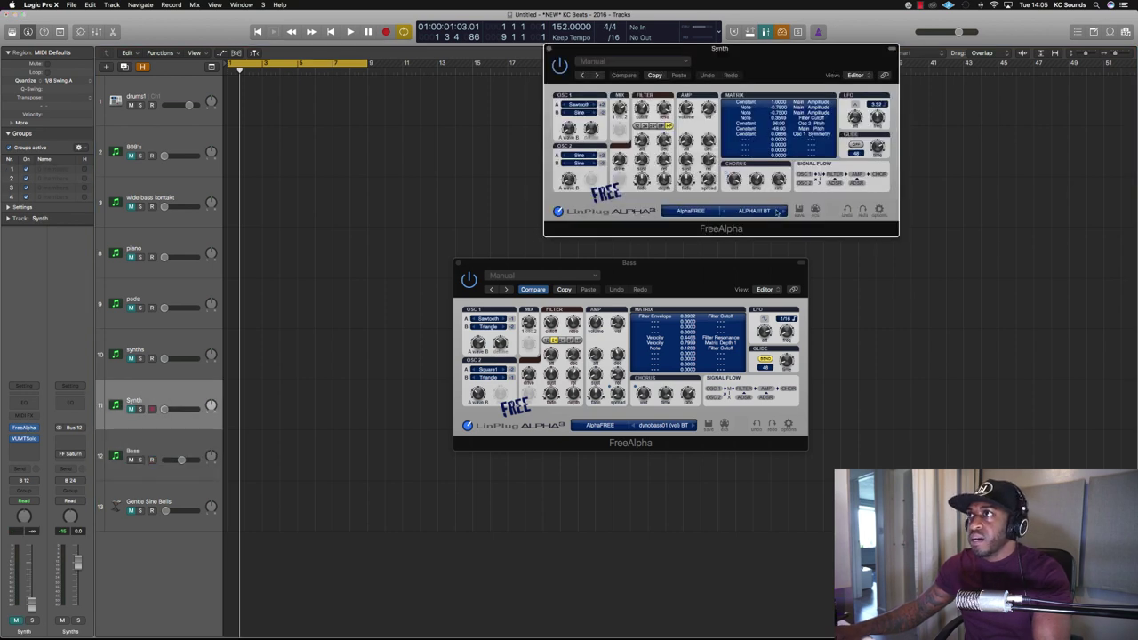
click(756, 212)
drag(722, 165, 754, 347)
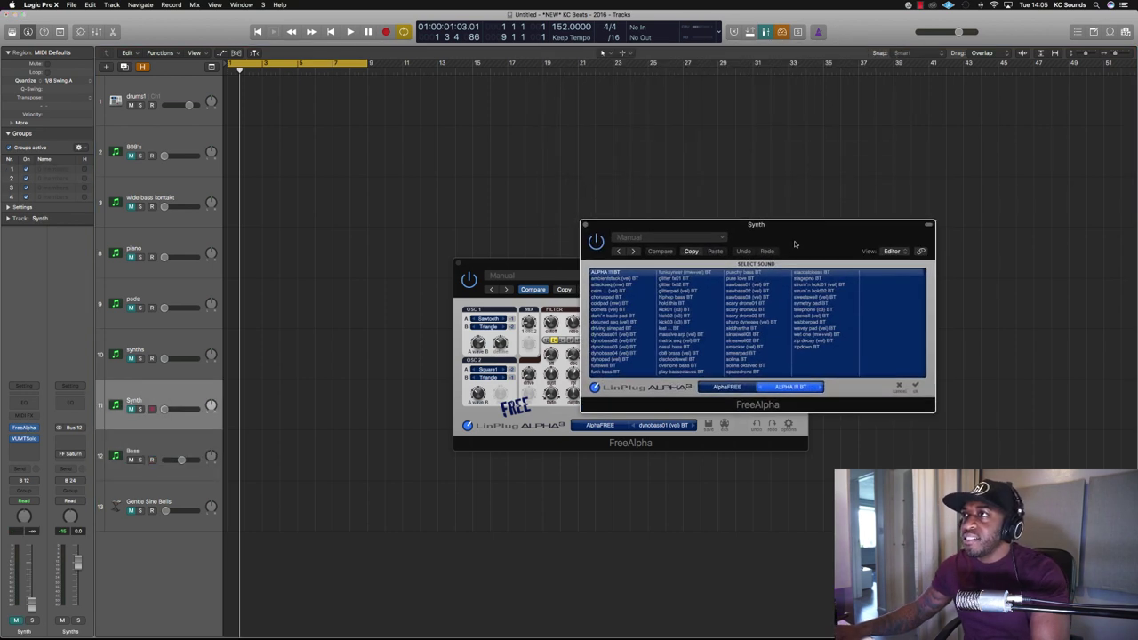
double_click(806, 296)
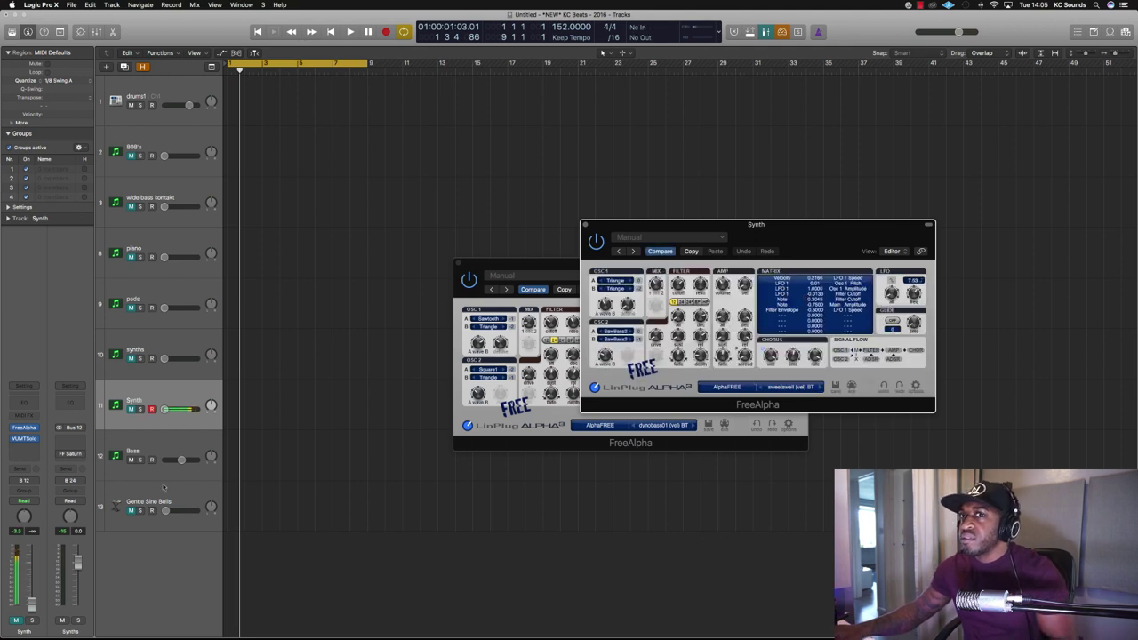
- Unmute the Synth track on track 11 and raise its volume to about -9 dB
click(16, 621)
drag(32, 605, 32, 580)
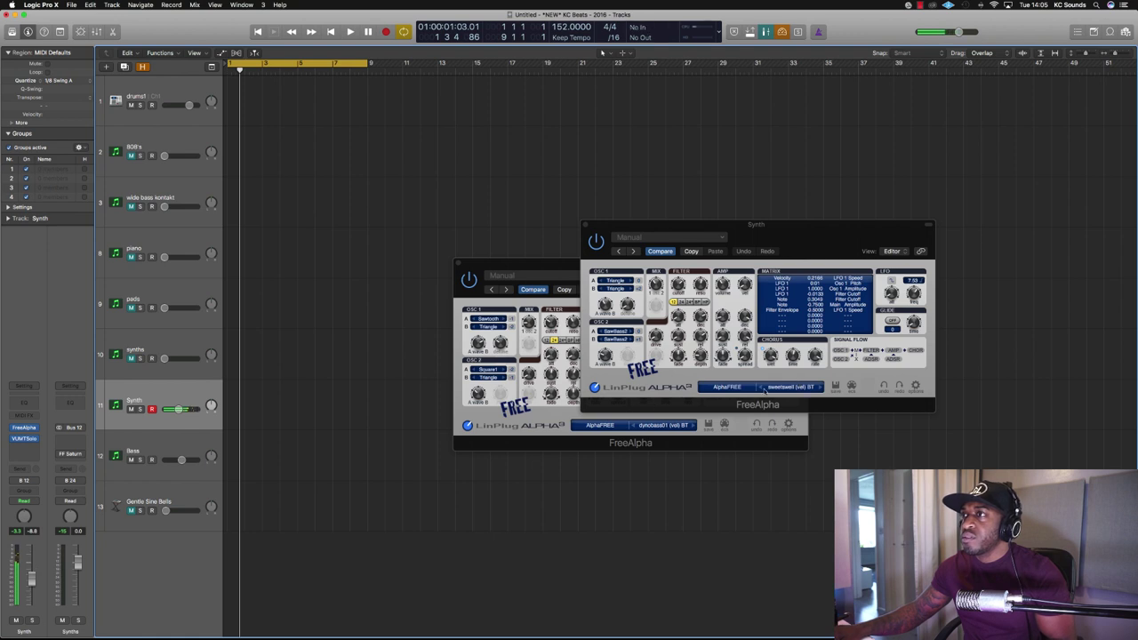
- Audition the FreeAlpha sounds for track 11 one by one, going backwards from sweetswell to siddhartha BT
click(773, 390)
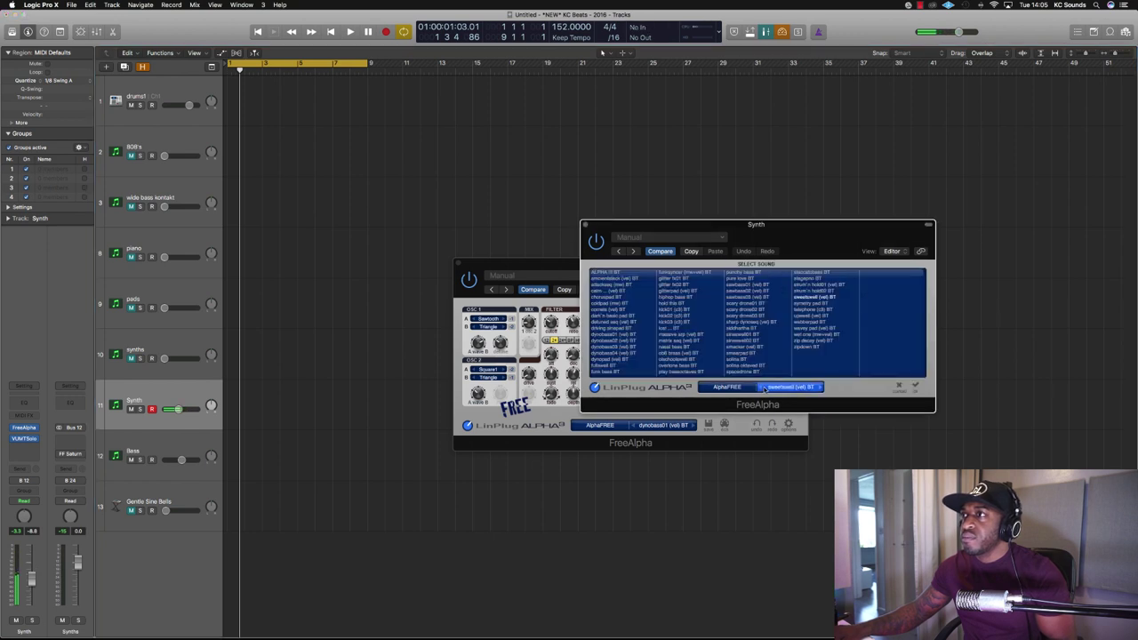
click(762, 388)
click(762, 388)
click(761, 388)
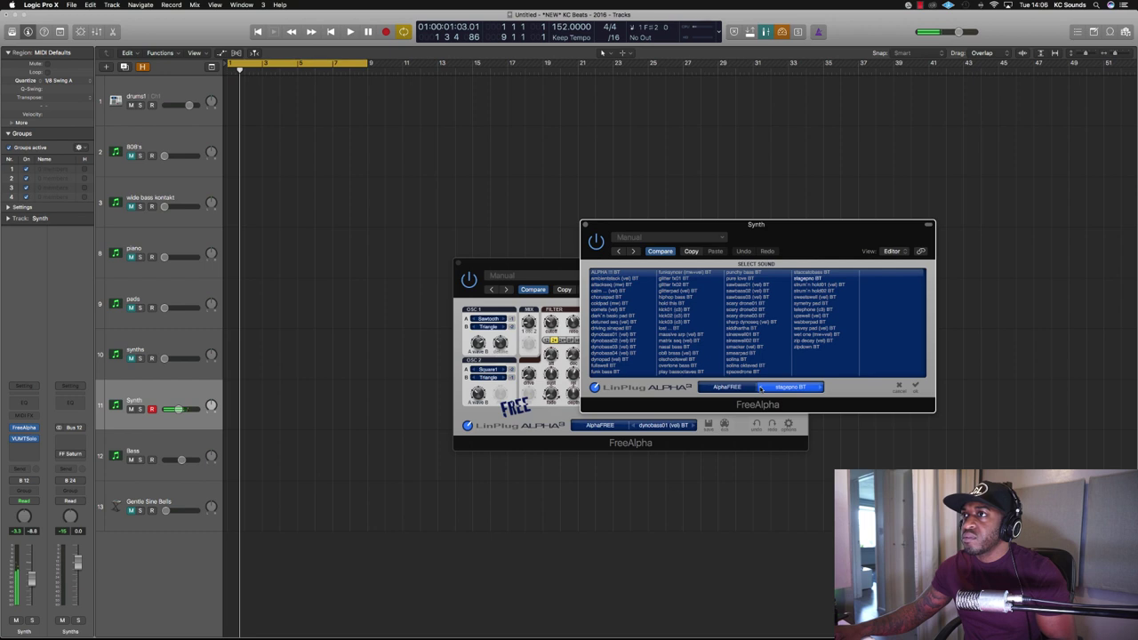
click(762, 387)
click(761, 388)
click(761, 387)
click(762, 388)
click(761, 388)
click(761, 388)
click(761, 388)
click(821, 387)
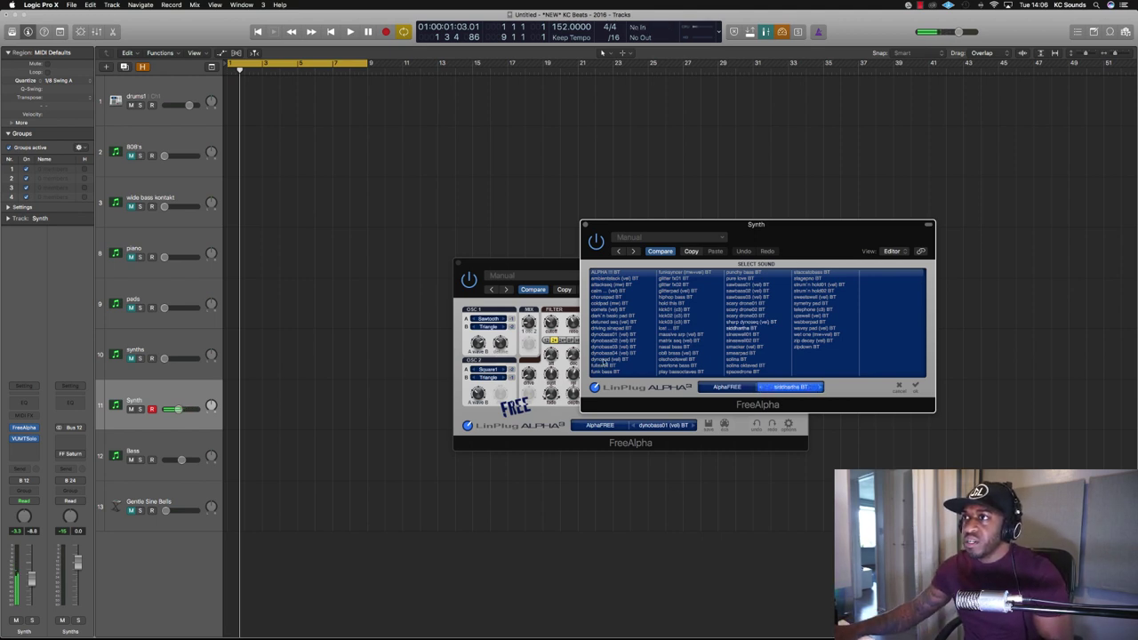
- Audition dynobass04 (vel) BT and other sounds in FreeAlpha's list, and load the lost ... BT preset for track 11
click(607, 354)
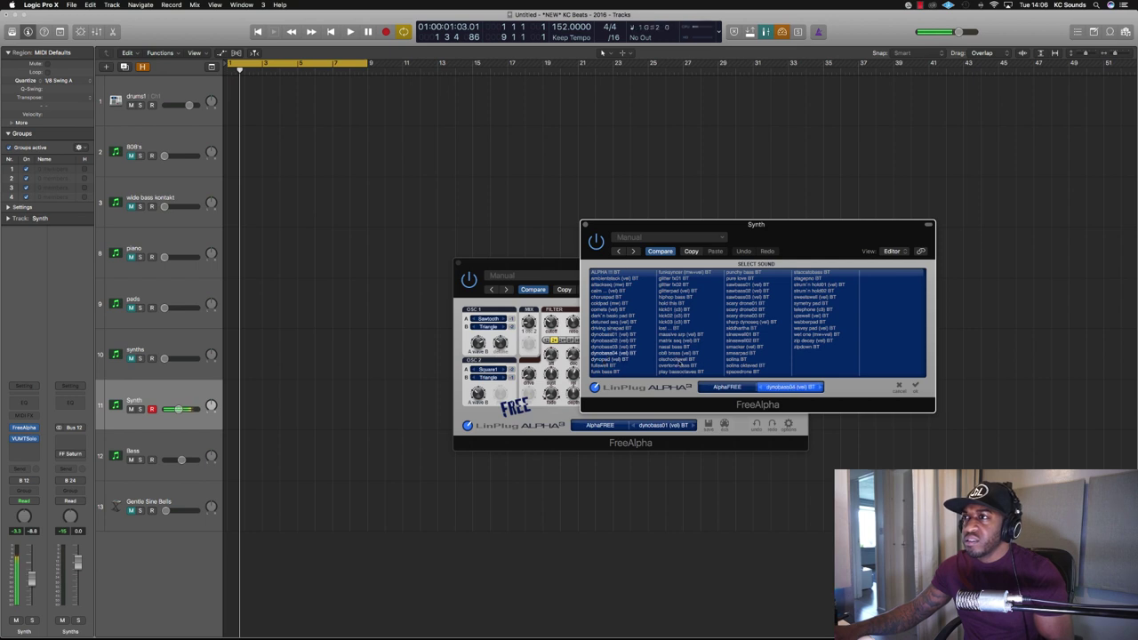
click(678, 359)
click(678, 365)
click(672, 331)
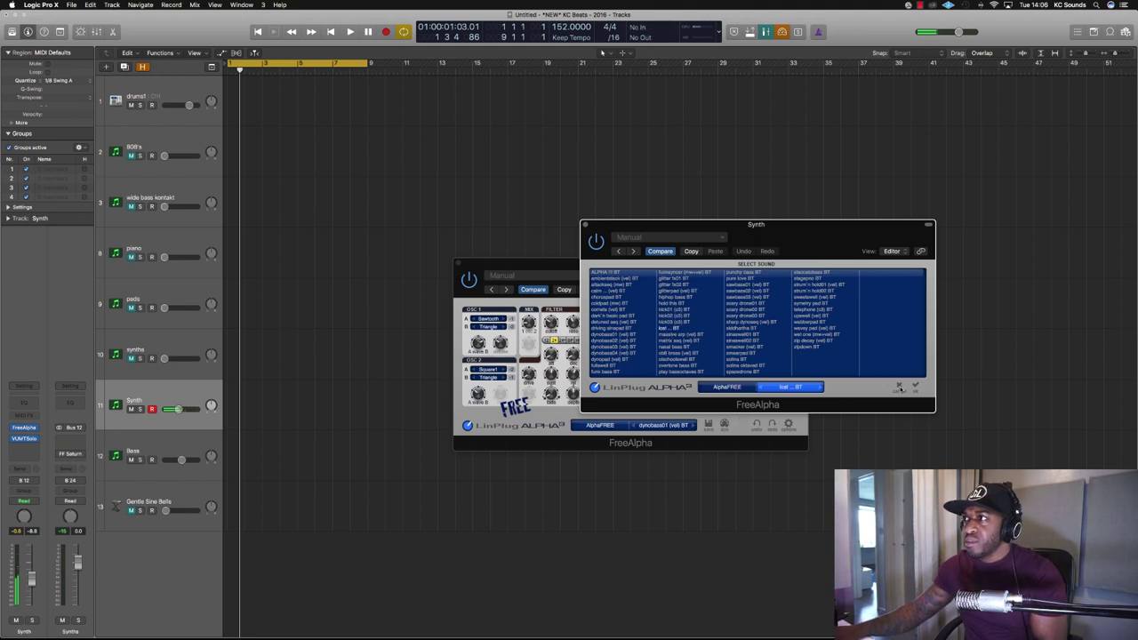
click(917, 387)
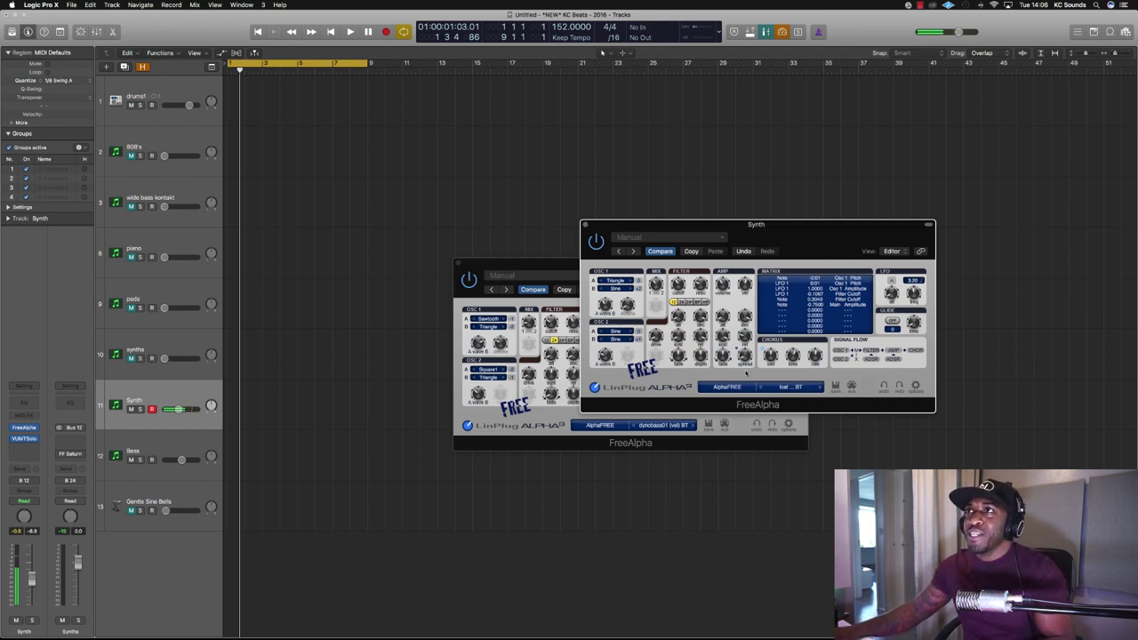
- Set the project tempo to 105 BPM
key(super+Right)
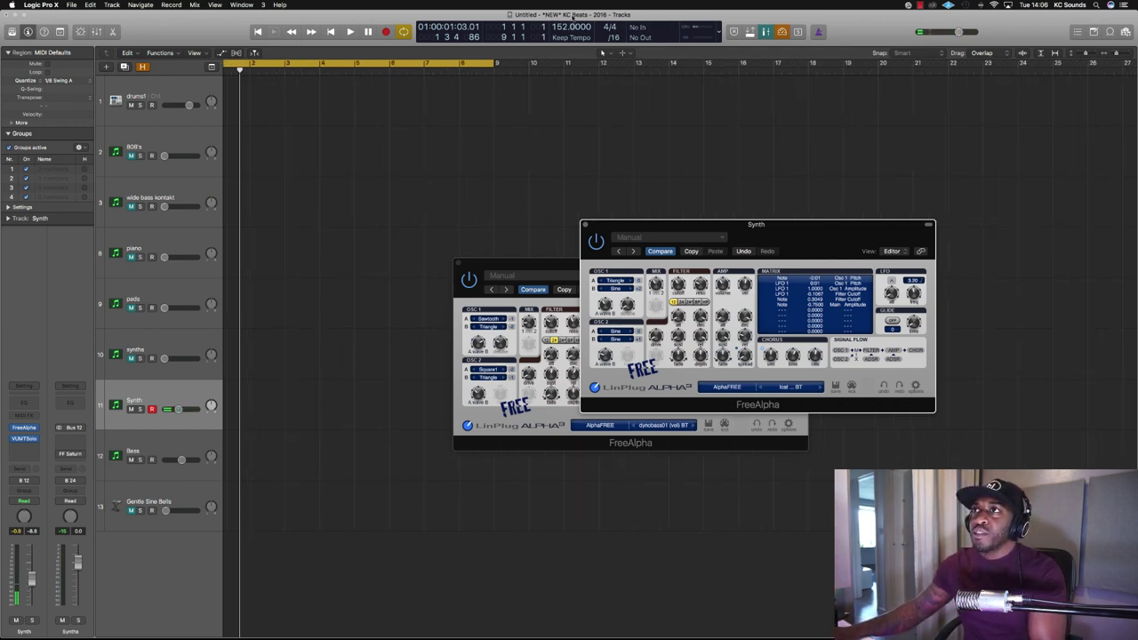
double_click(558, 26)
text(105)
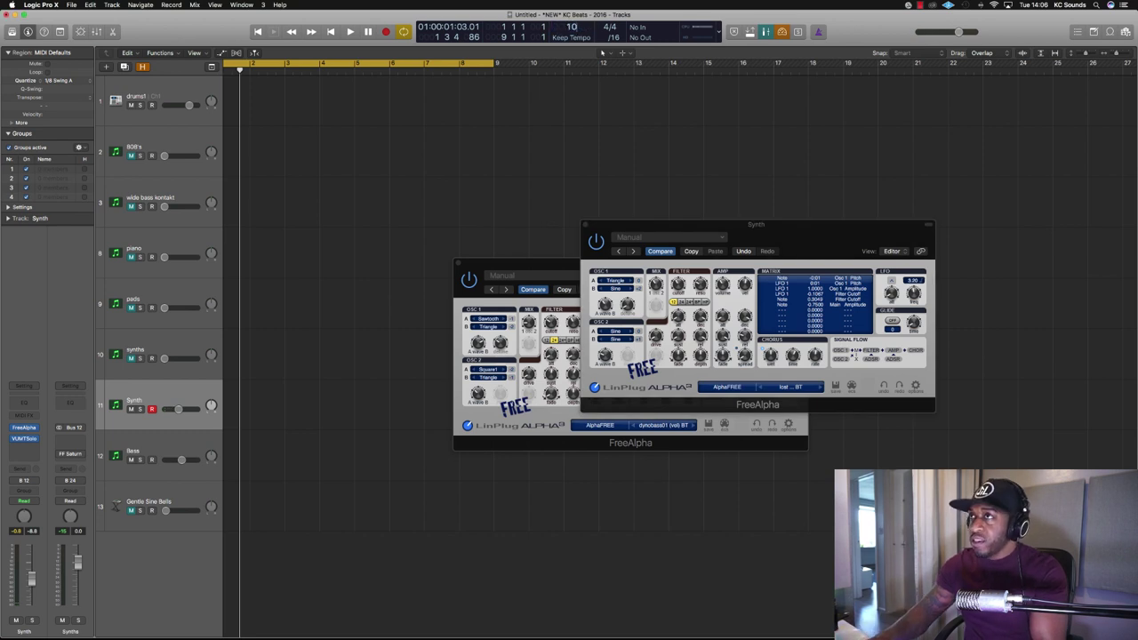
key(Return)
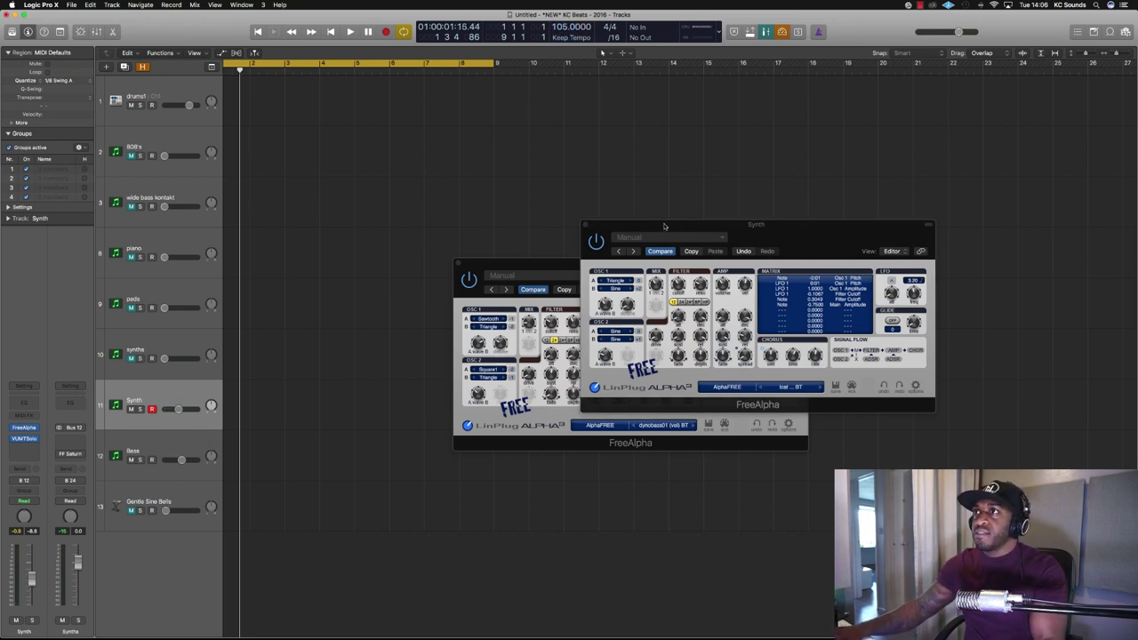
- Record a four-bar pluck melody on track 11 starting at bar 1, with its FreeAlpha window moved clear of the tracks
drag(664, 226, 754, 104)
key(super+Right)
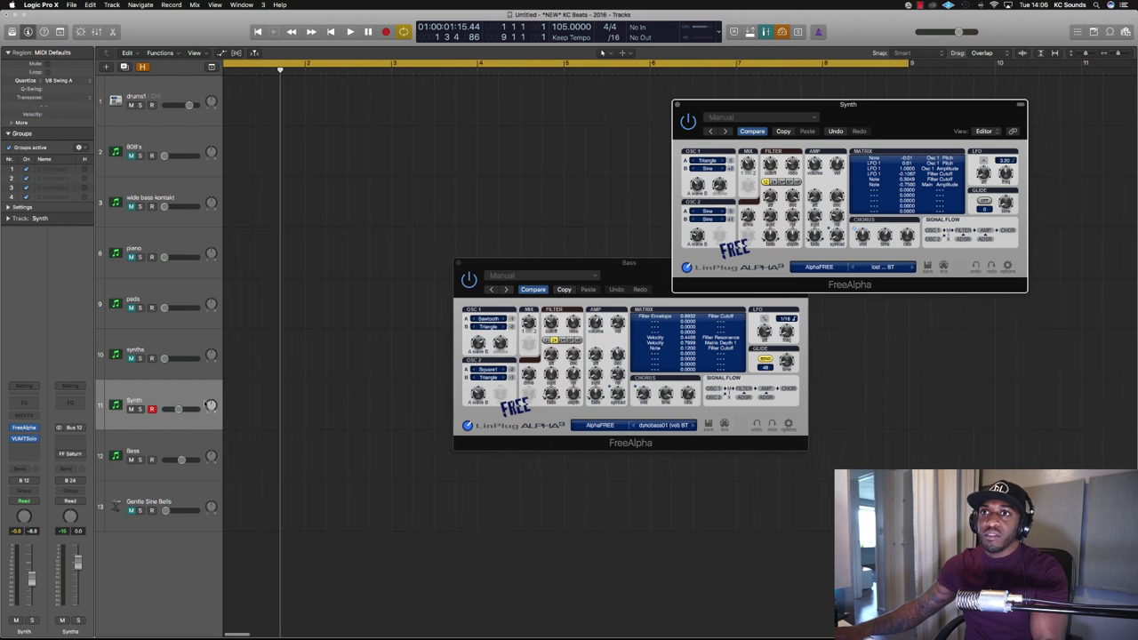
key(r)
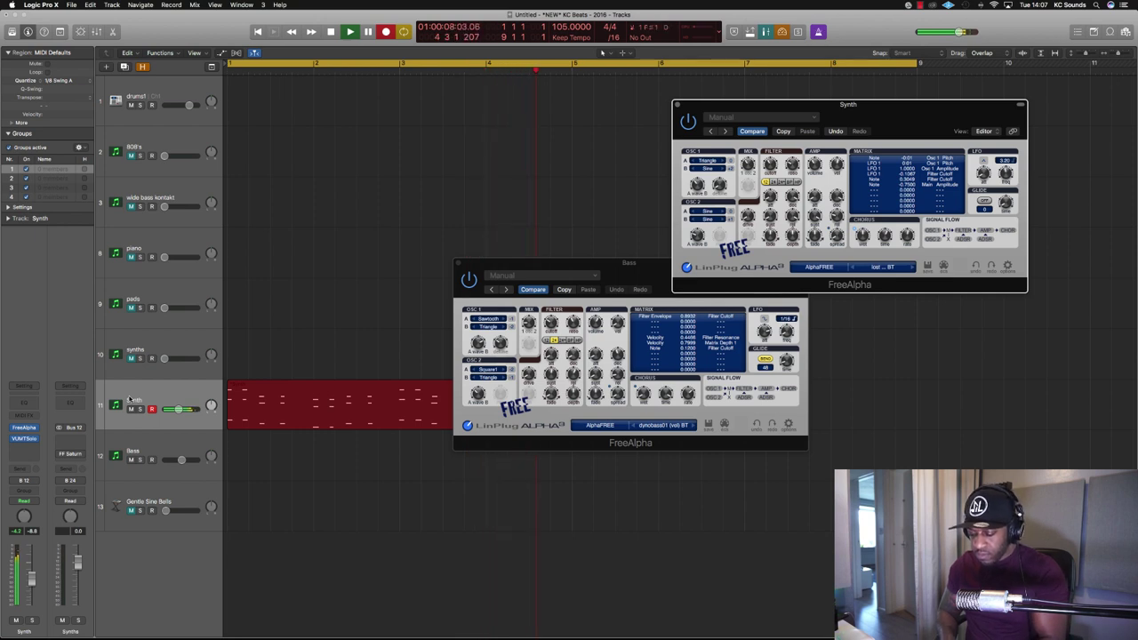
key(space)
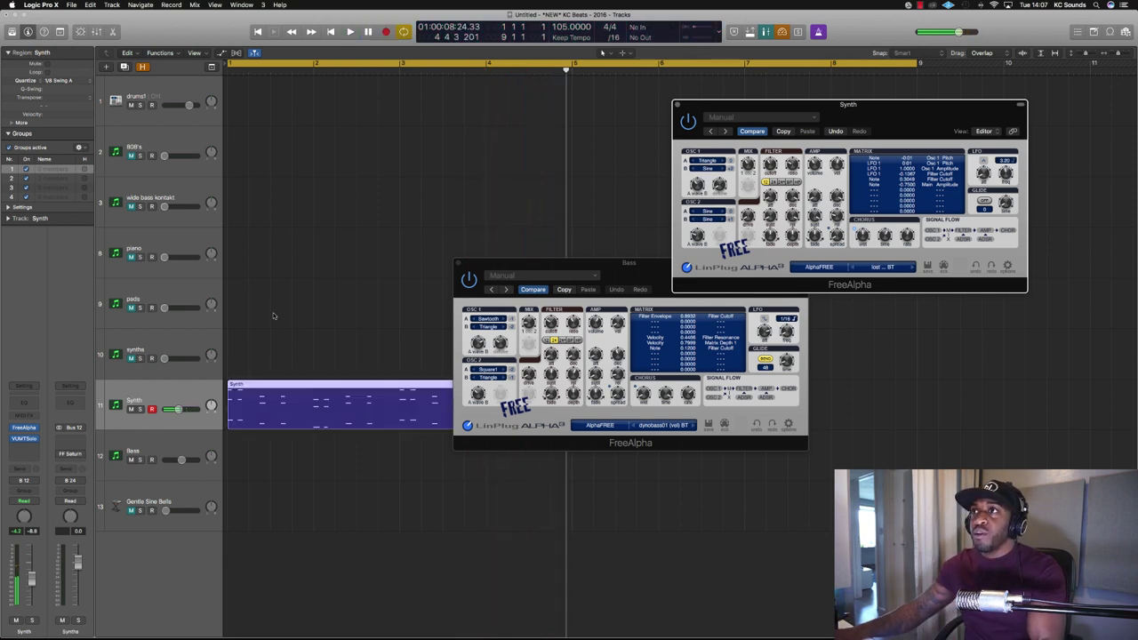
- Move the Bass FreeAlpha window off the recorded region and rename track 11 as Plucks
drag(535, 268, 713, 322)
double_click(133, 398)
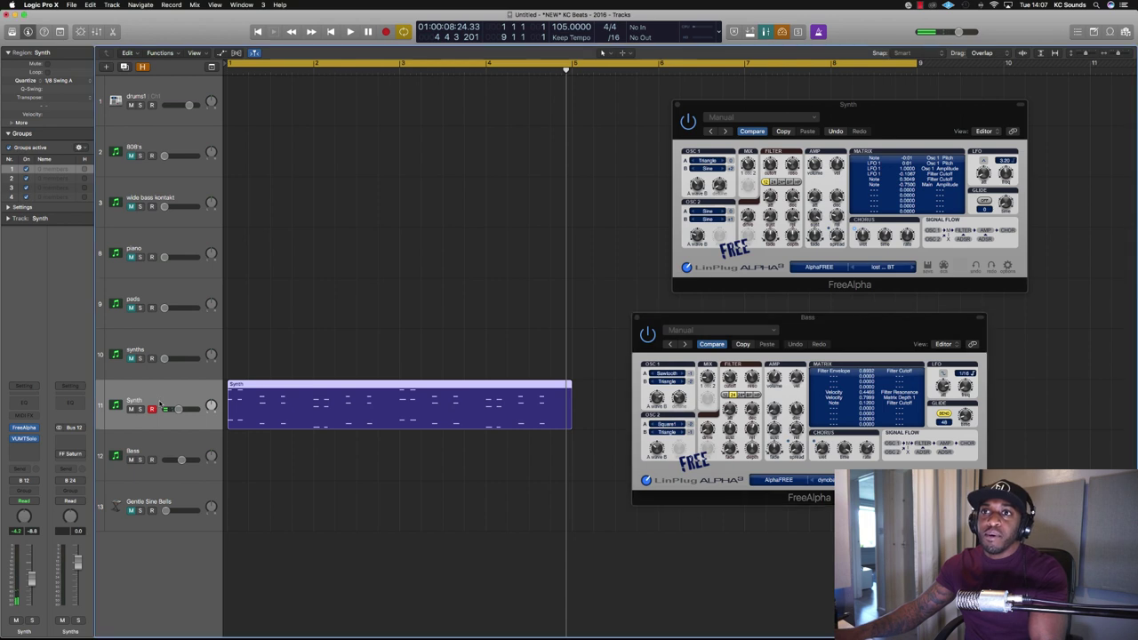
key(BackSpace)
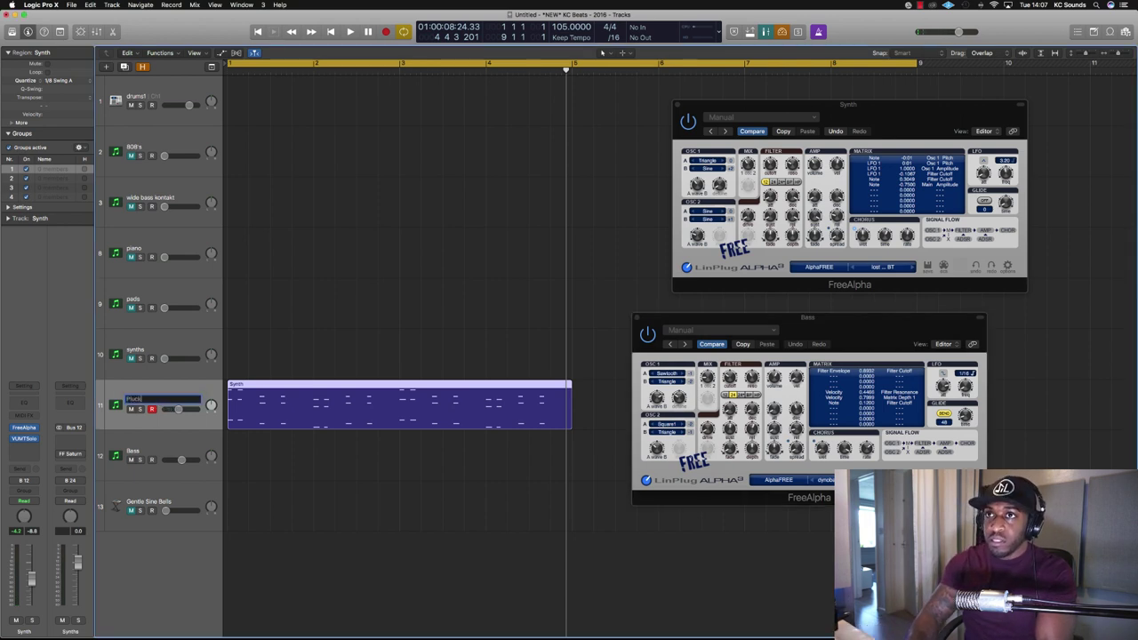
key(Return)
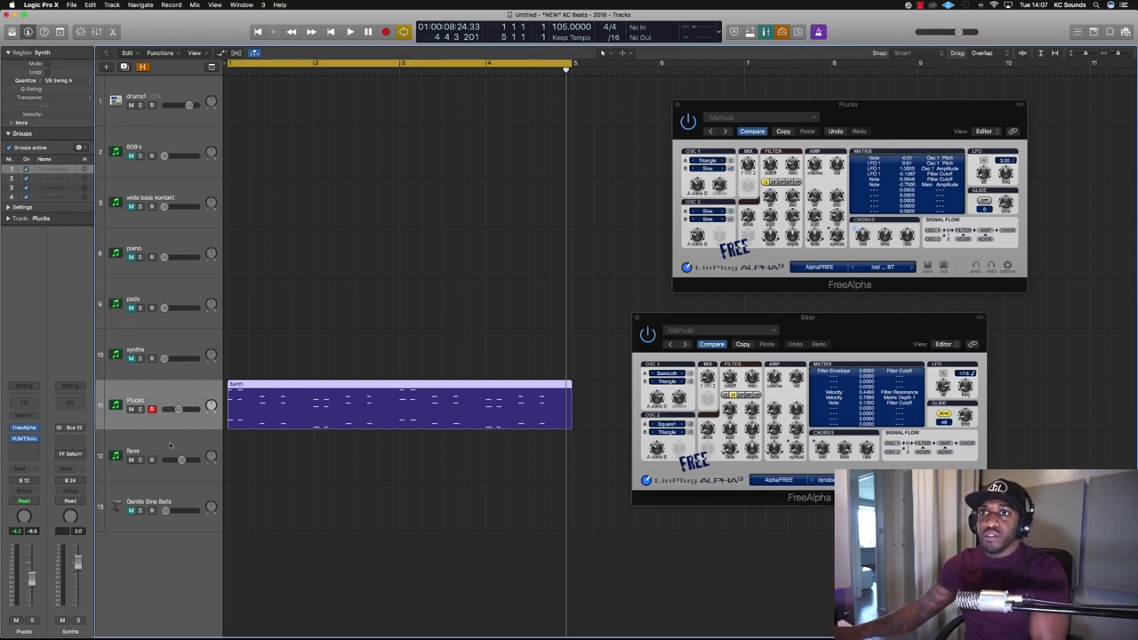
- Select the Bass track and play back the recorded pluck part to try out the bass sound against it
click(169, 445)
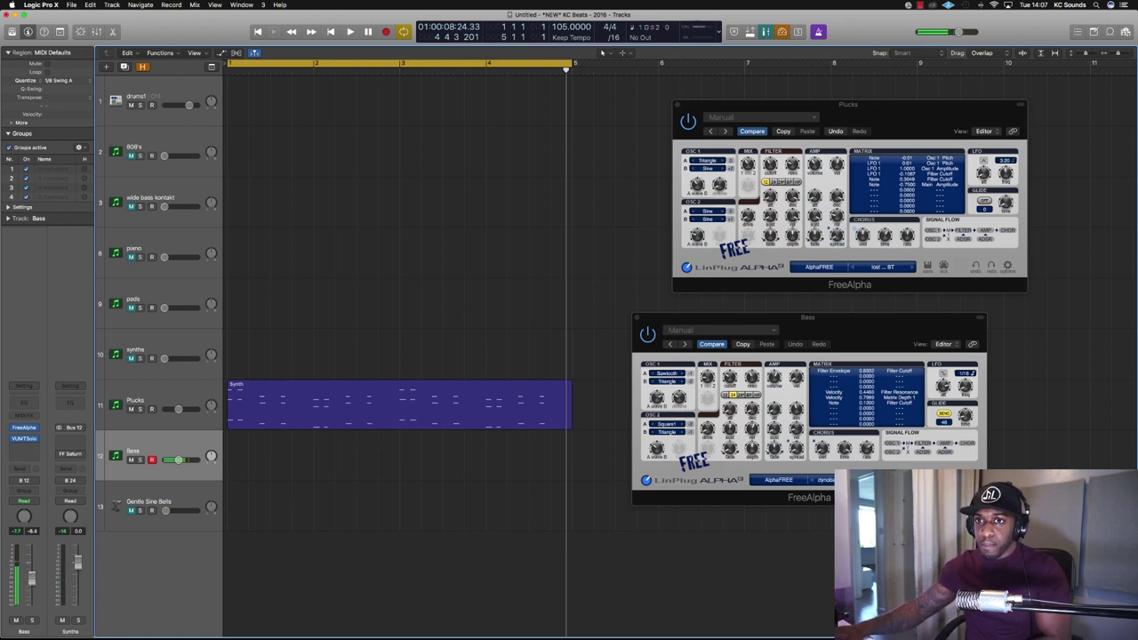
key(space)
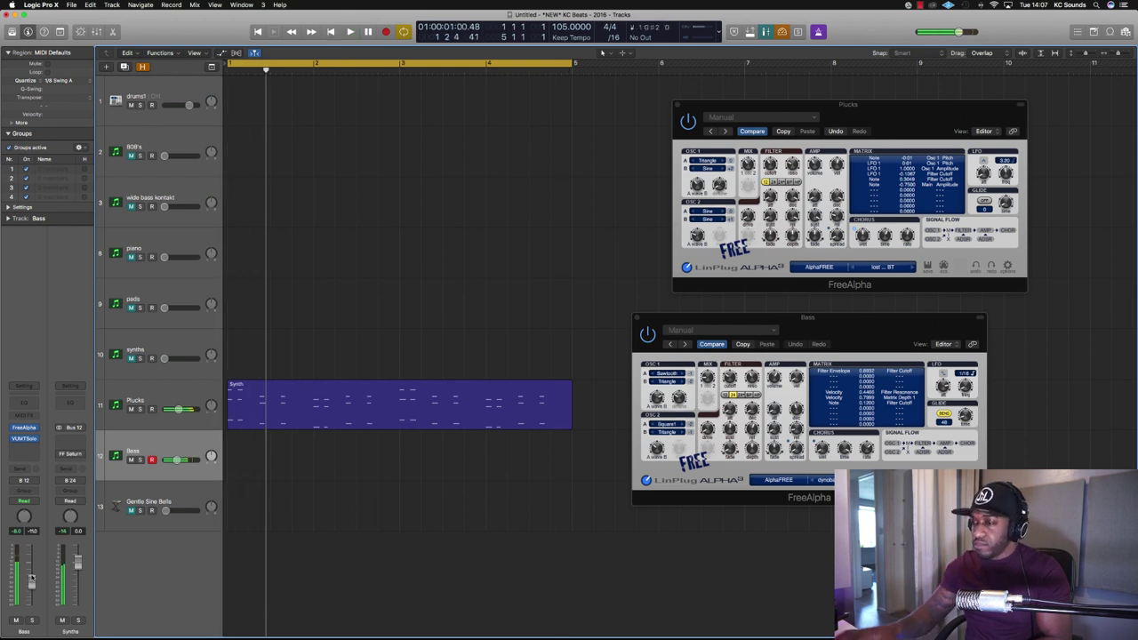
- Quantize the recorded pluck region to 1/16 Swing A and play it back
click(171, 384)
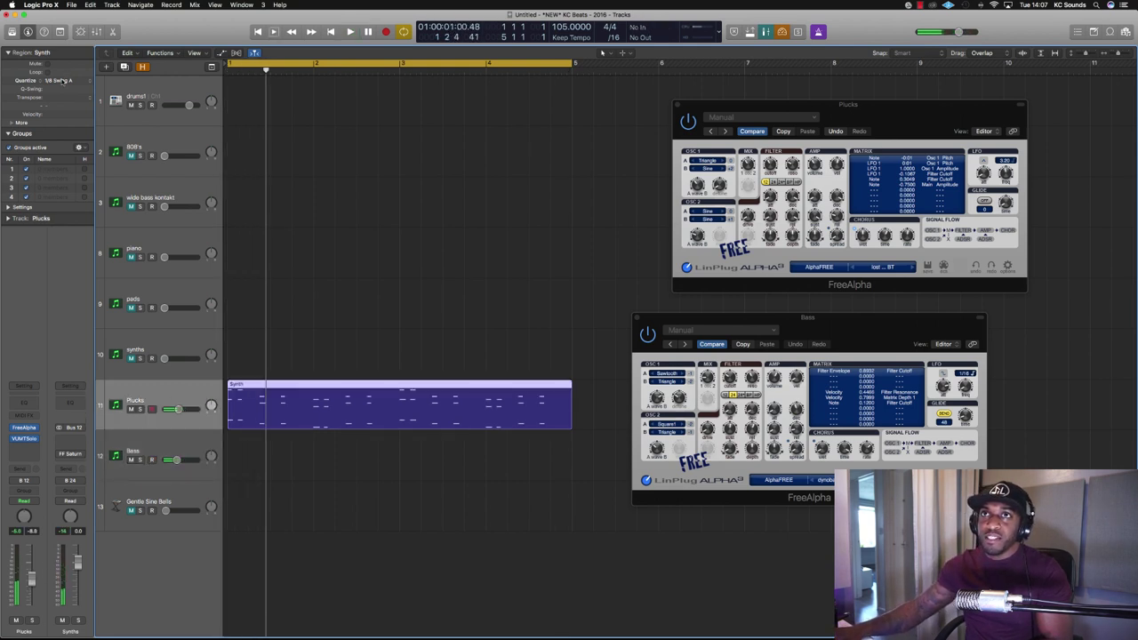
click(62, 80)
click(80, 38)
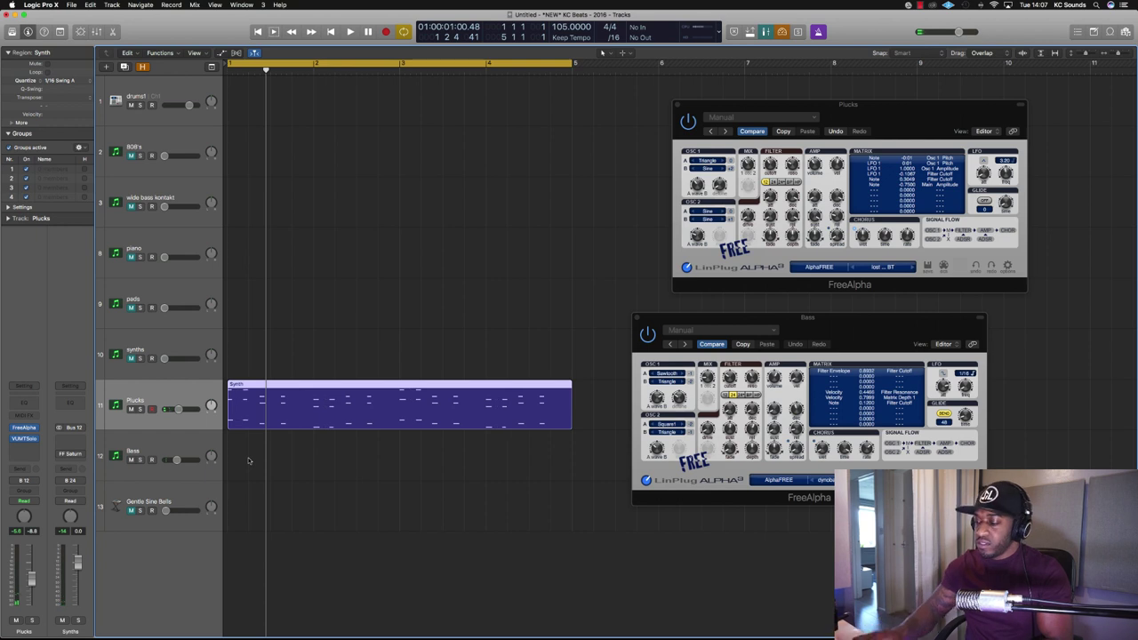
key(space)
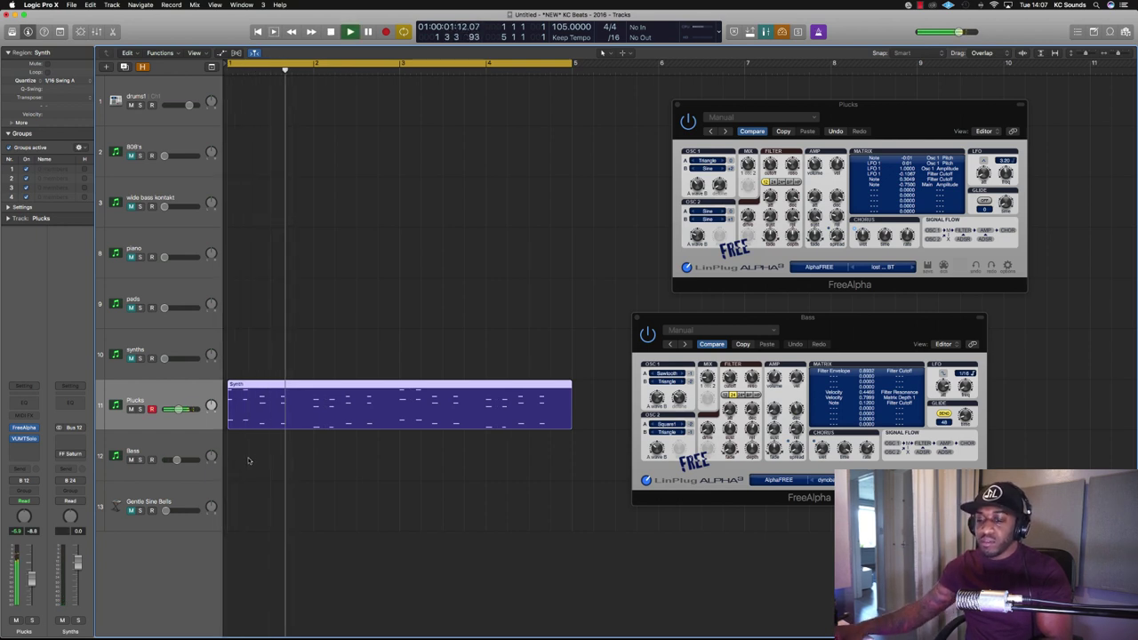
scroll(333, 452, up, 3)
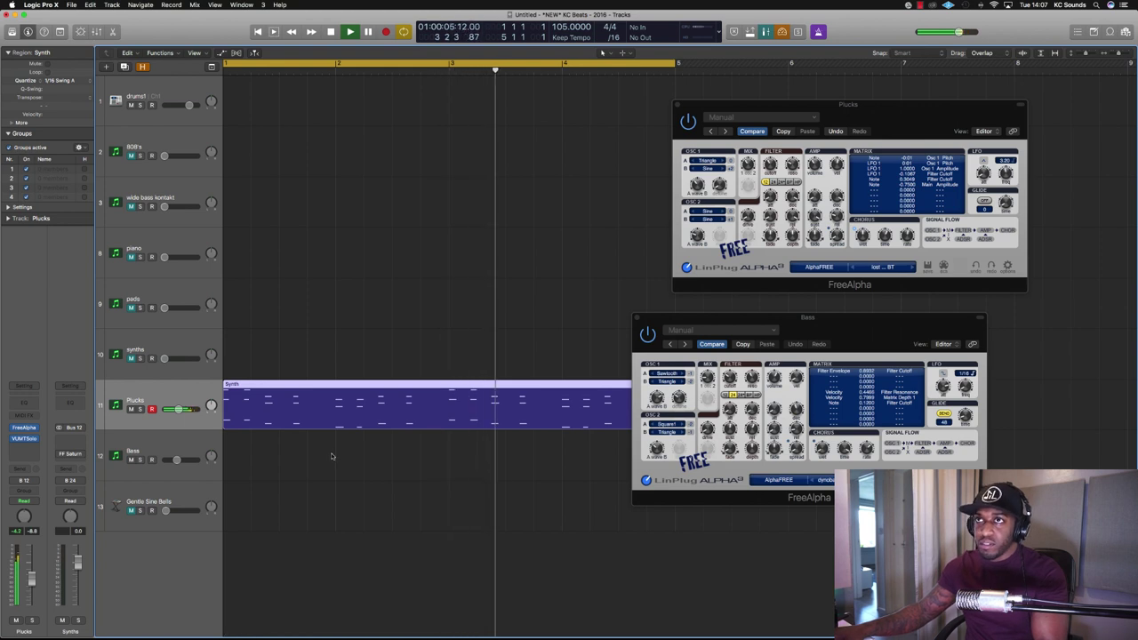
- Record a four-bar drum pattern on the drums1 track over the plucks and quantize its region to 1/16 Swing A
click(182, 90)
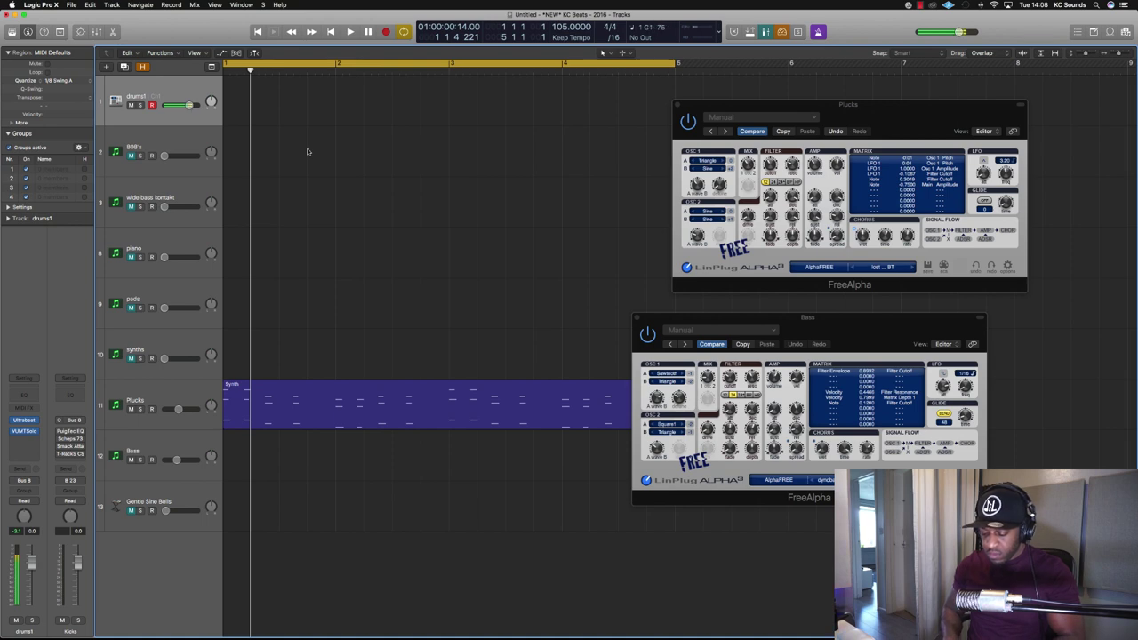
key(x)
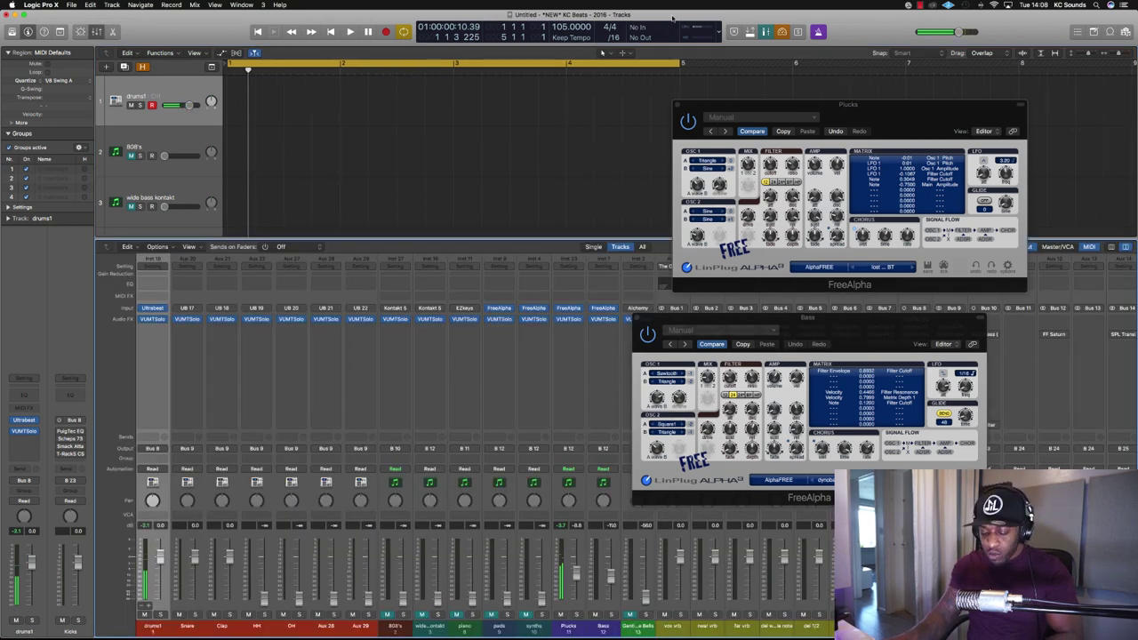
key(space)
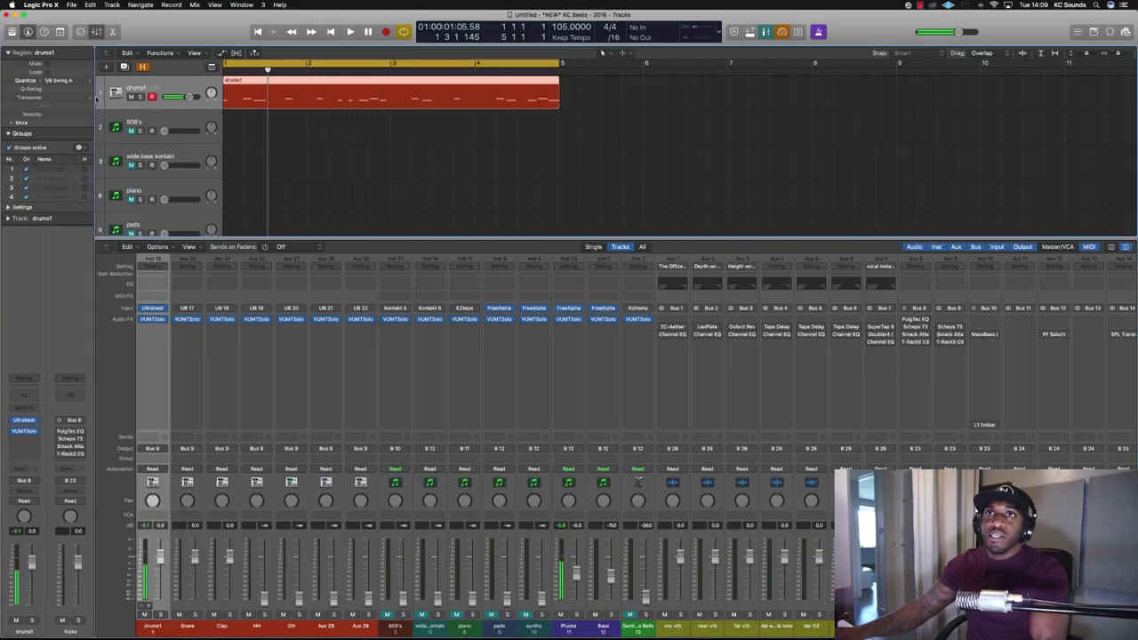
click(58, 81)
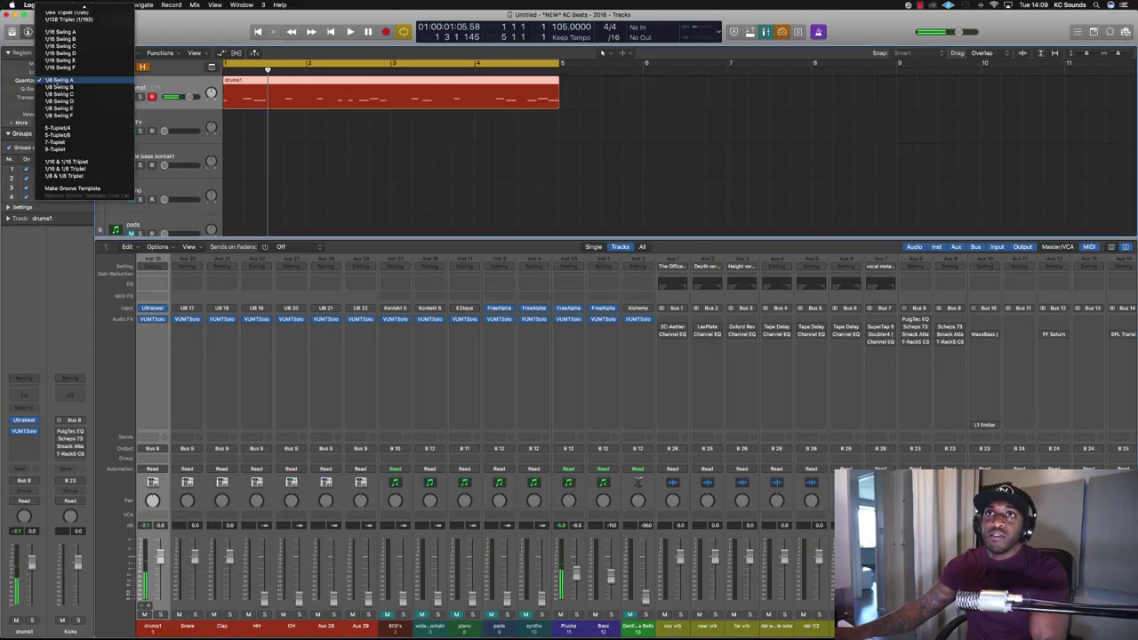
click(54, 33)
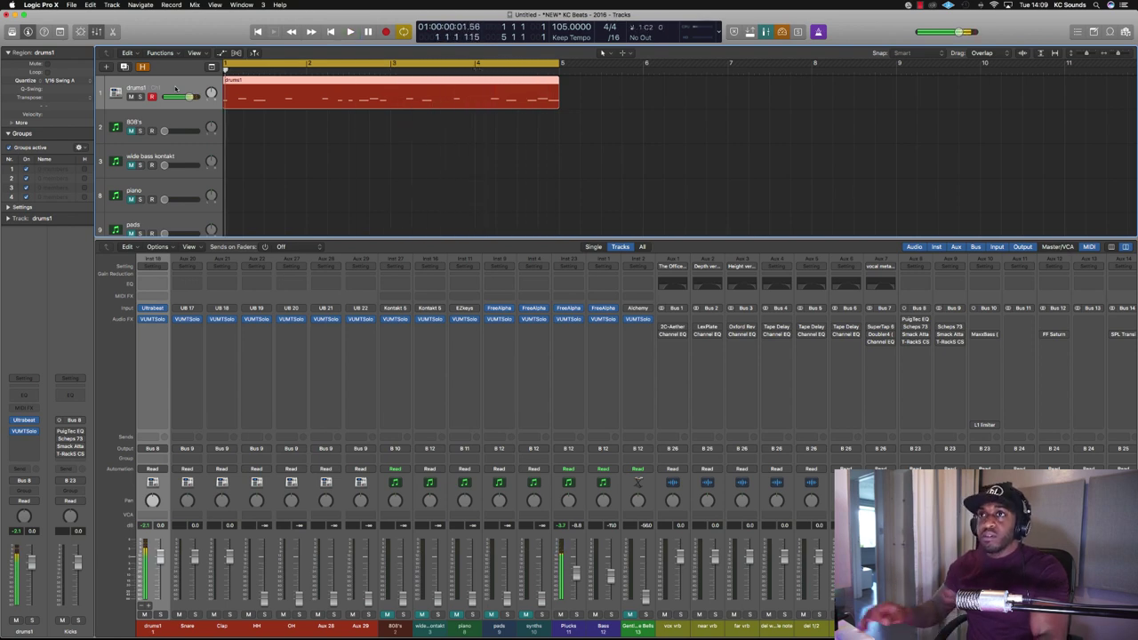
- Record claps on an added drums1 track and replace the short last note with a copy of the preceding clap near the end of bar 4
key(super+d)
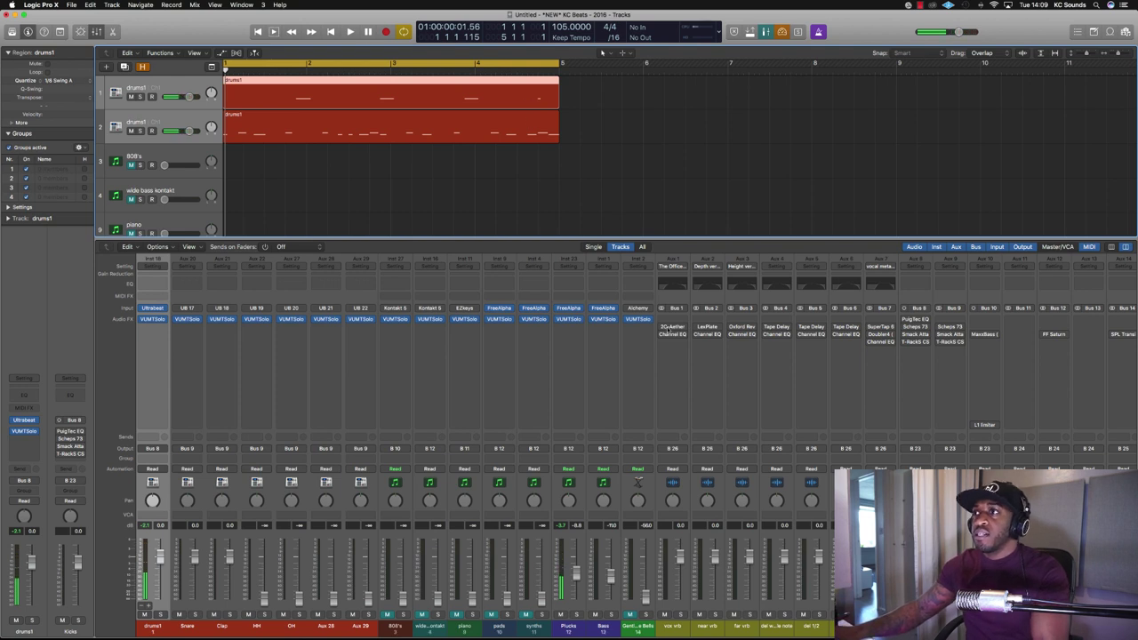
double_click(546, 106)
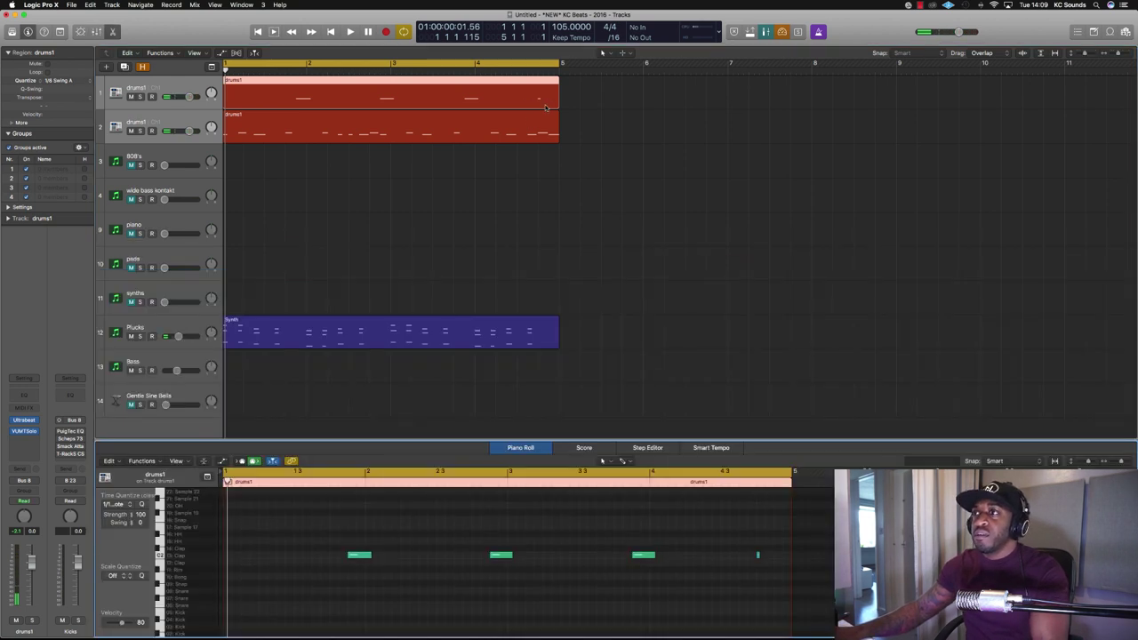
click(759, 556)
key(Delete)
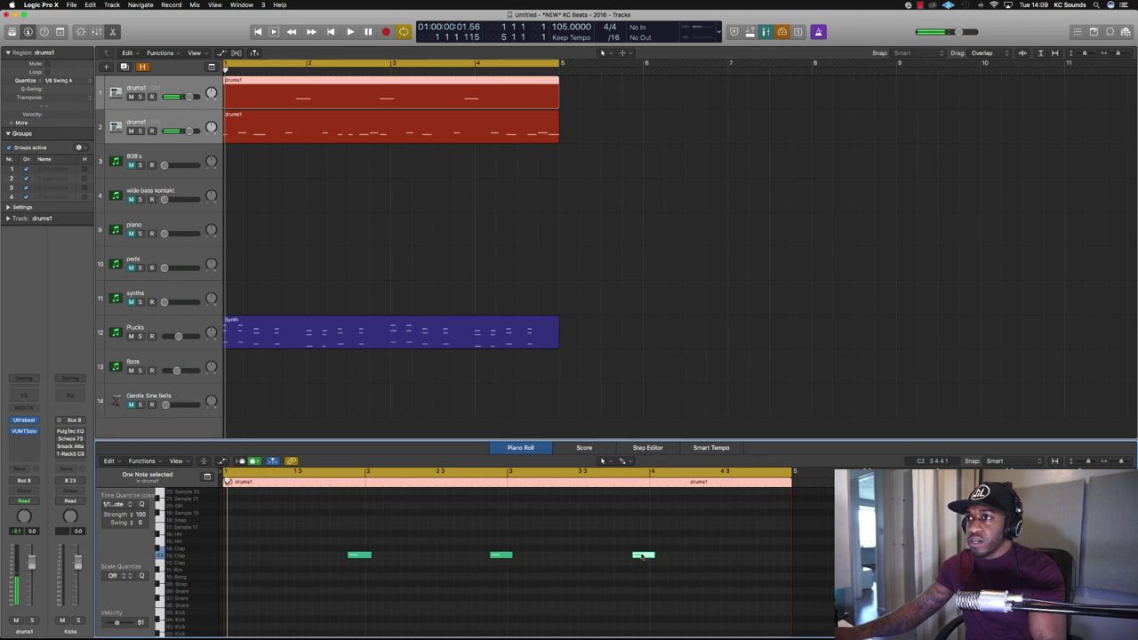
drag(643, 557, 750, 557)
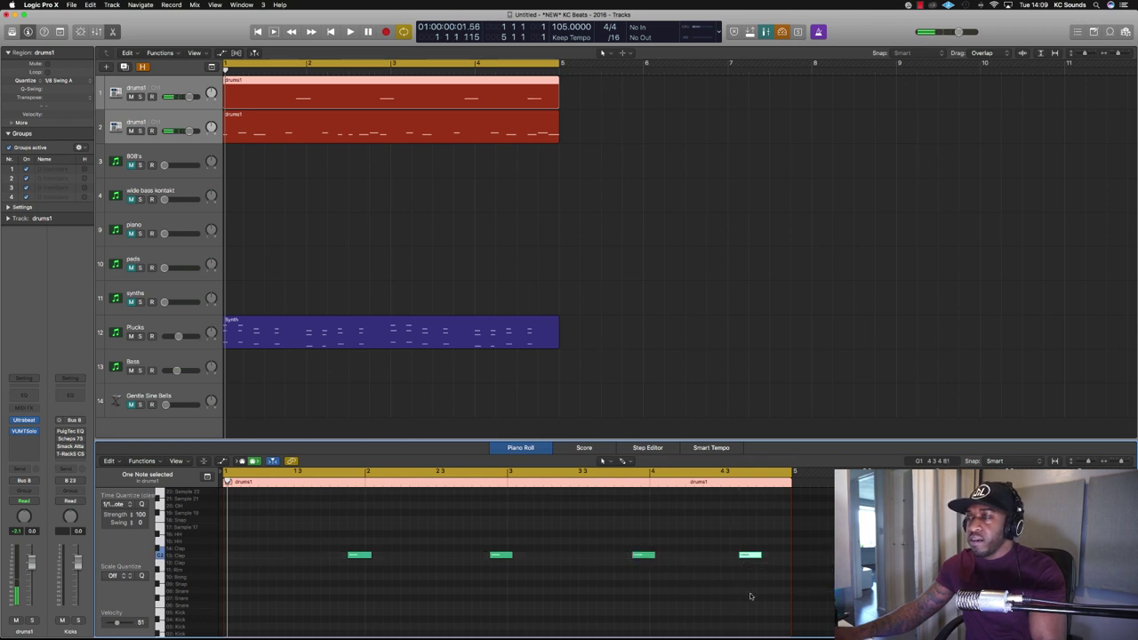
- Look over the mixer channels and the Plucks track's FreeAlpha settings while the drums and plucks play back
key(x)
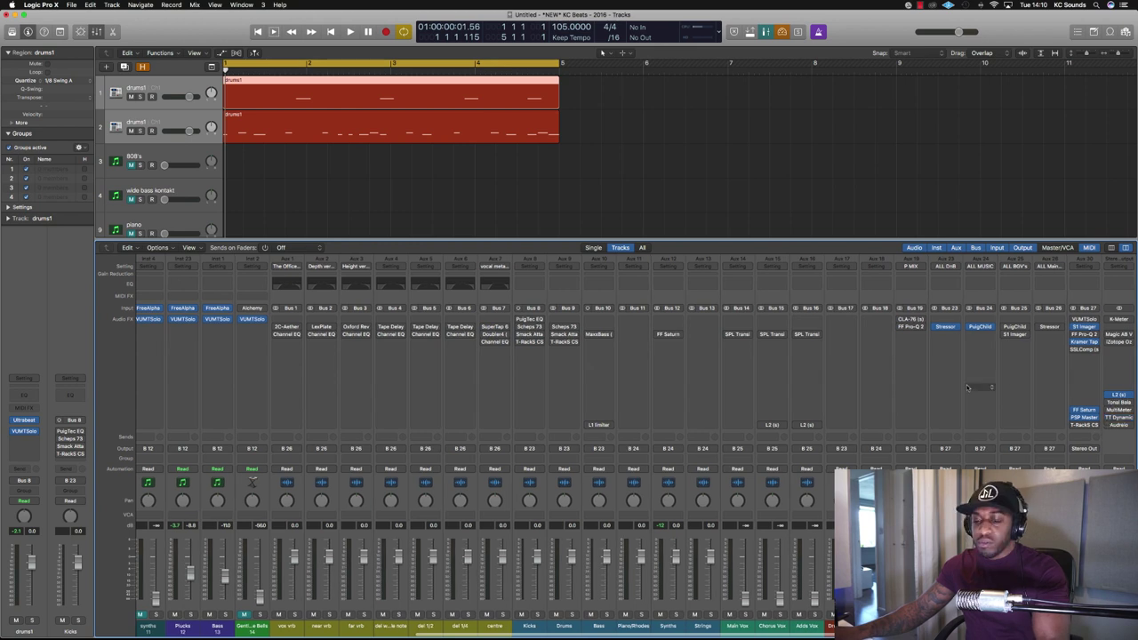
key(x)
scroll(643, 434, down, 1)
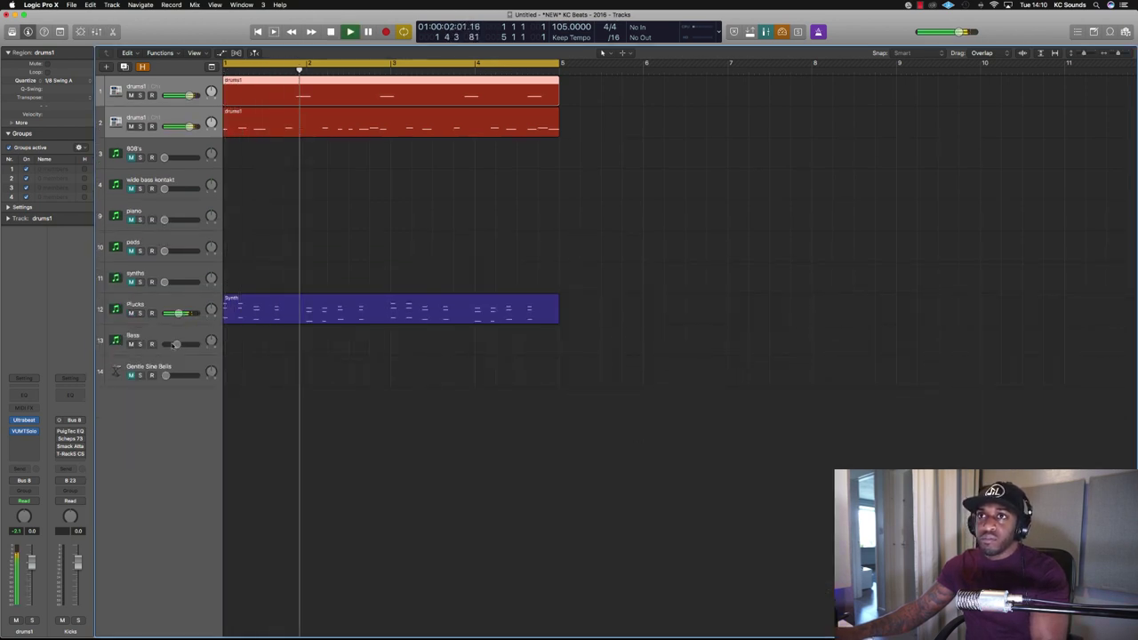
click(152, 306)
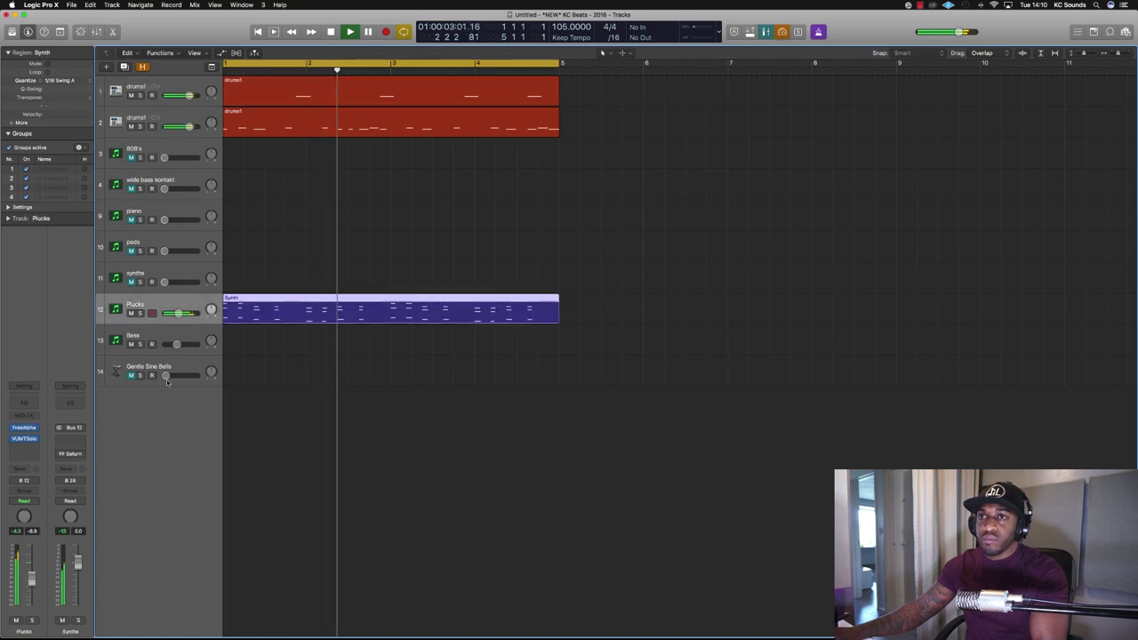
click(24, 428)
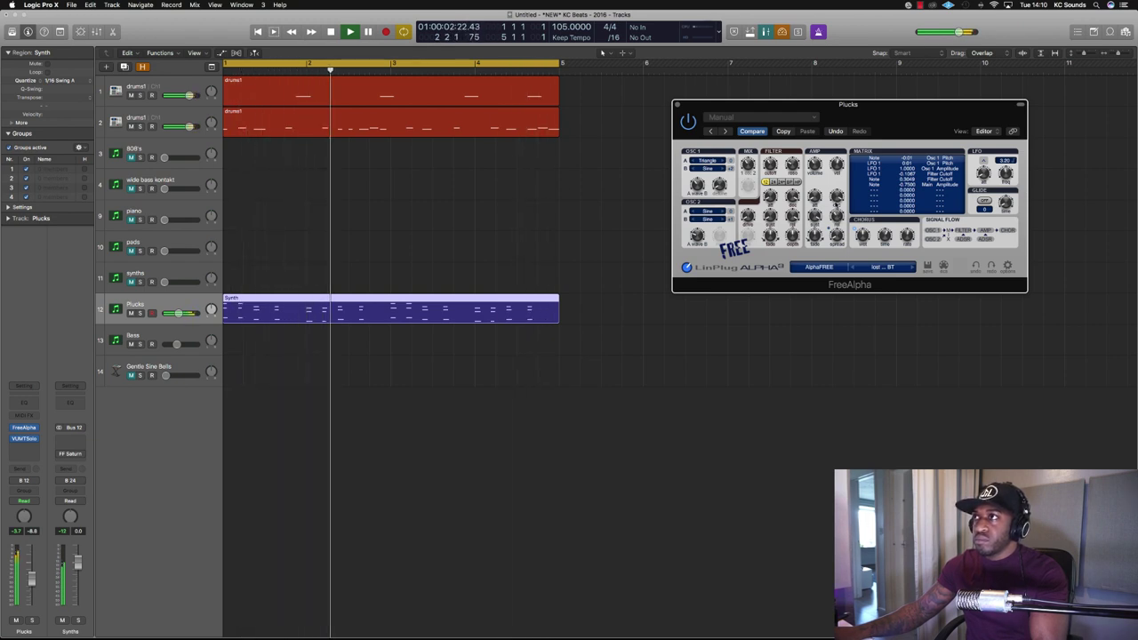
click(678, 105)
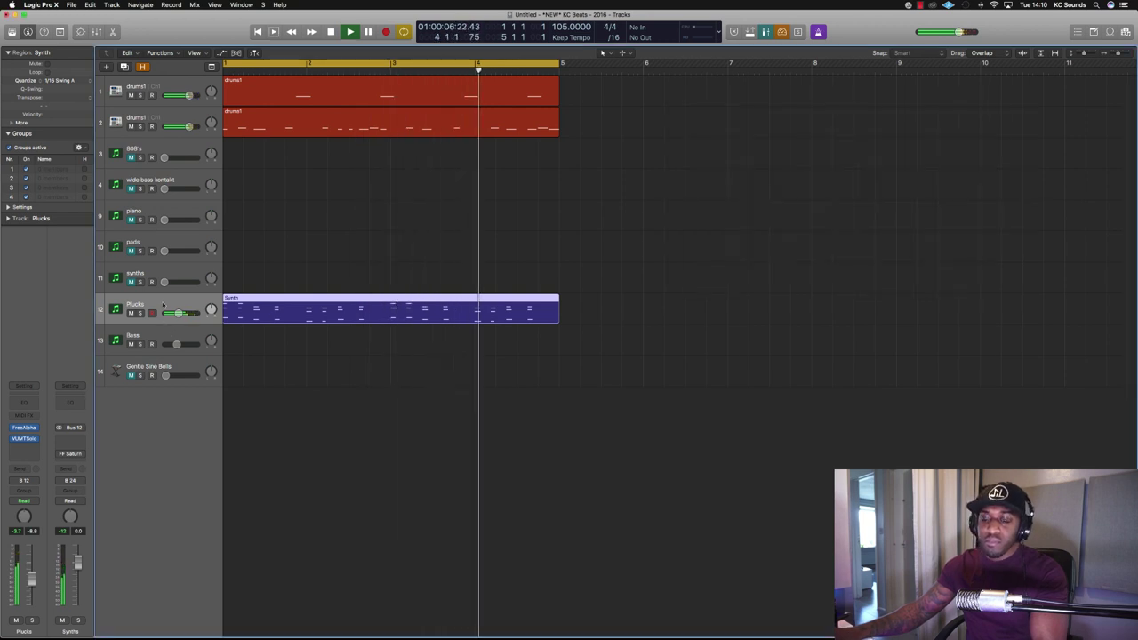
- Duplicate the Plucks track with its FreeAlpha settings and move the new synth window clear of the regions
key(super+d)
click(24, 428)
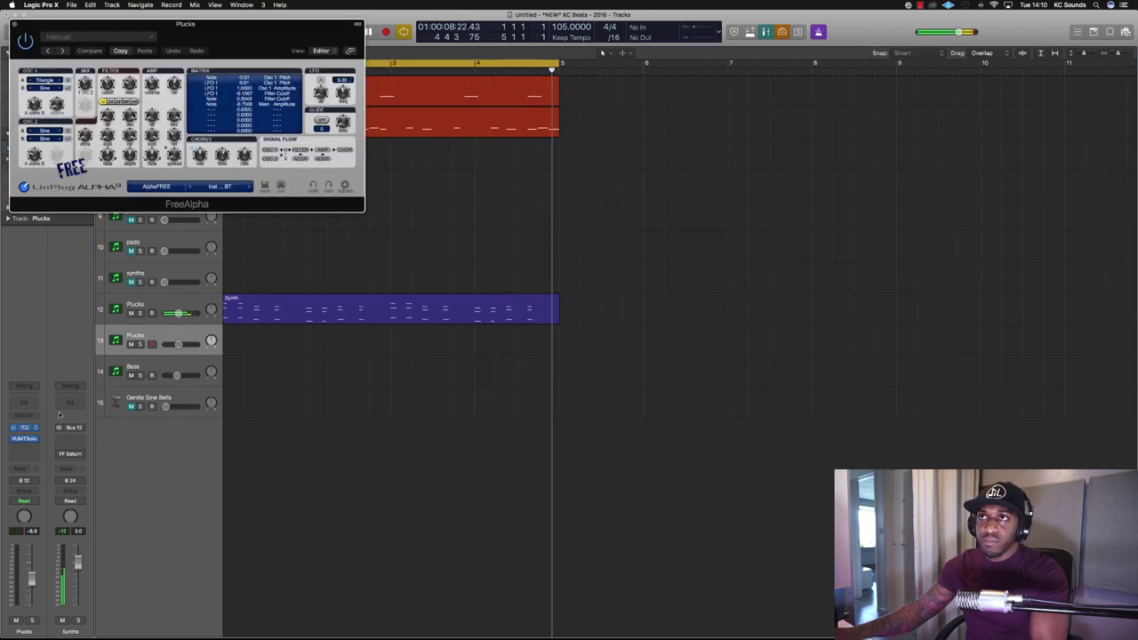
drag(178, 24, 789, 306)
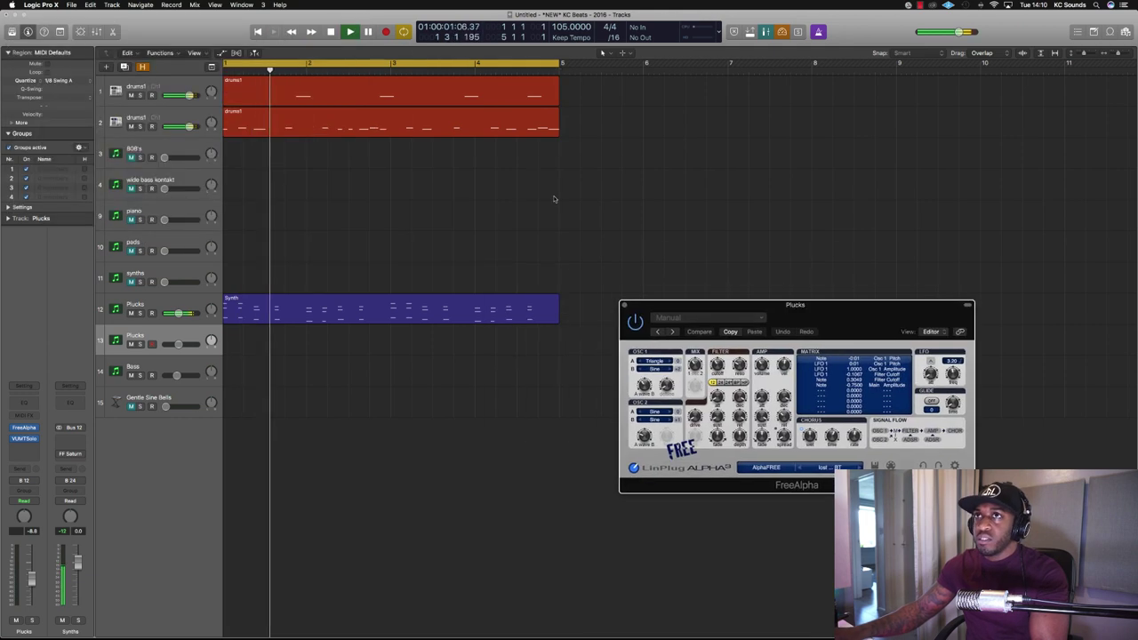
- Play another four-bar backbeat drum layer over the looping beat and capture it as a region on an added drums1 track
click(192, 86)
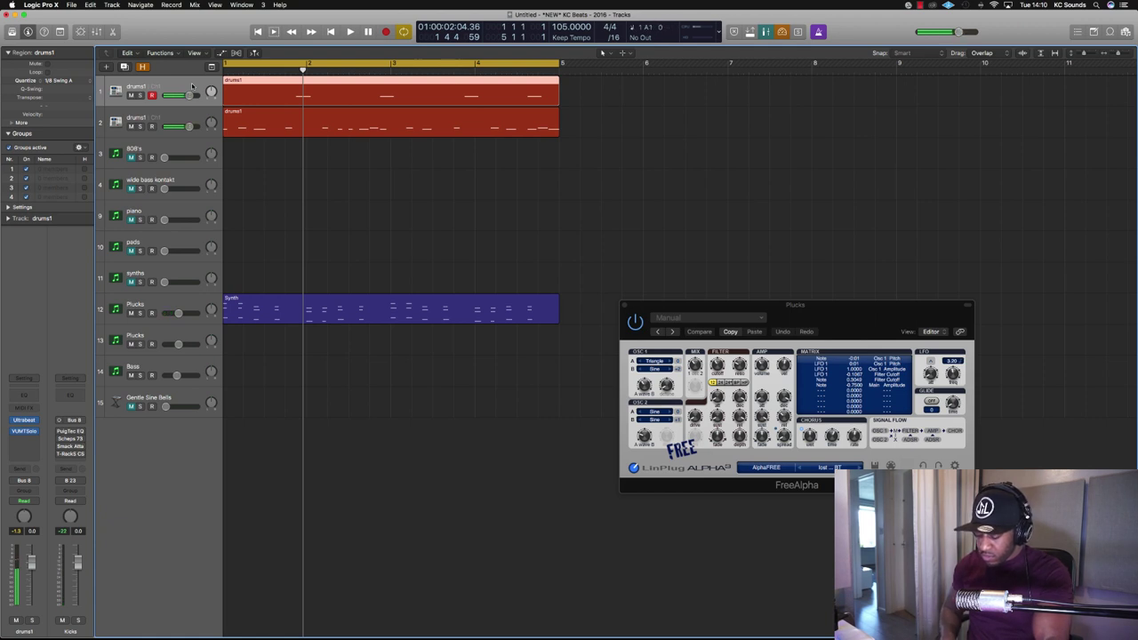
key(space)
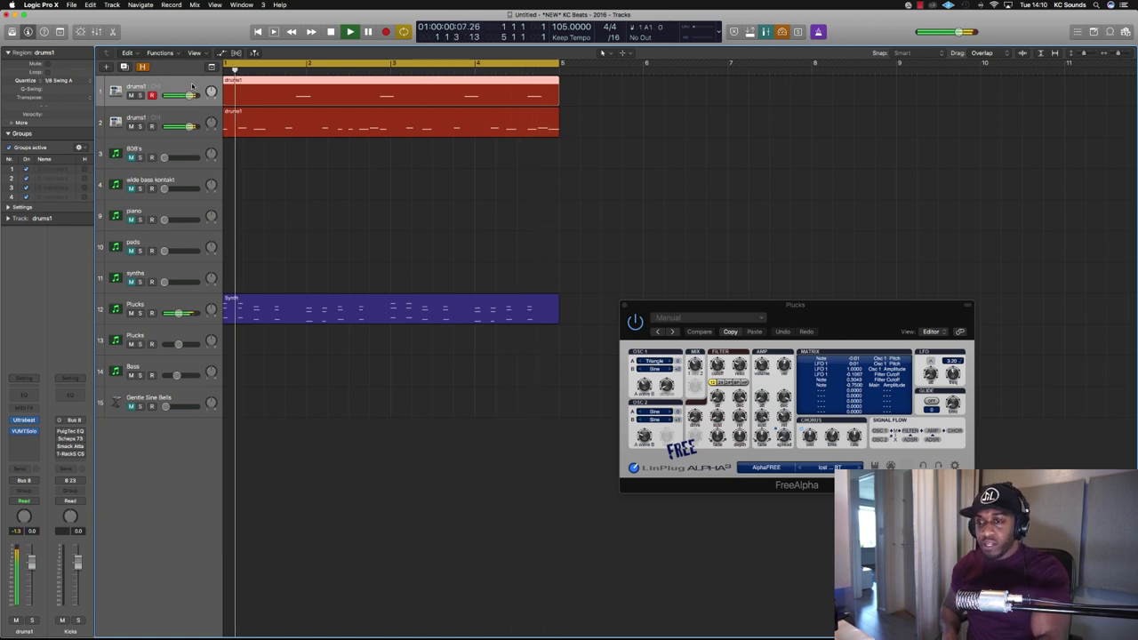
key(shift+r)
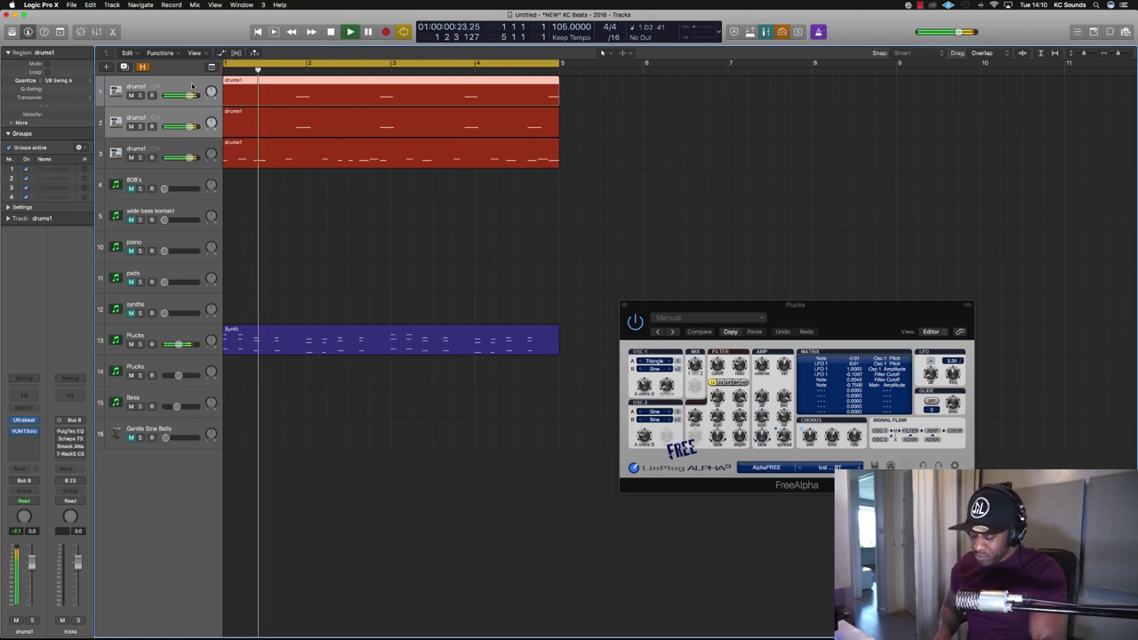
- Capture a four-bar hi-hat pattern on an added drums1 track and quantize its region to 1/16 Swing A
key(space)
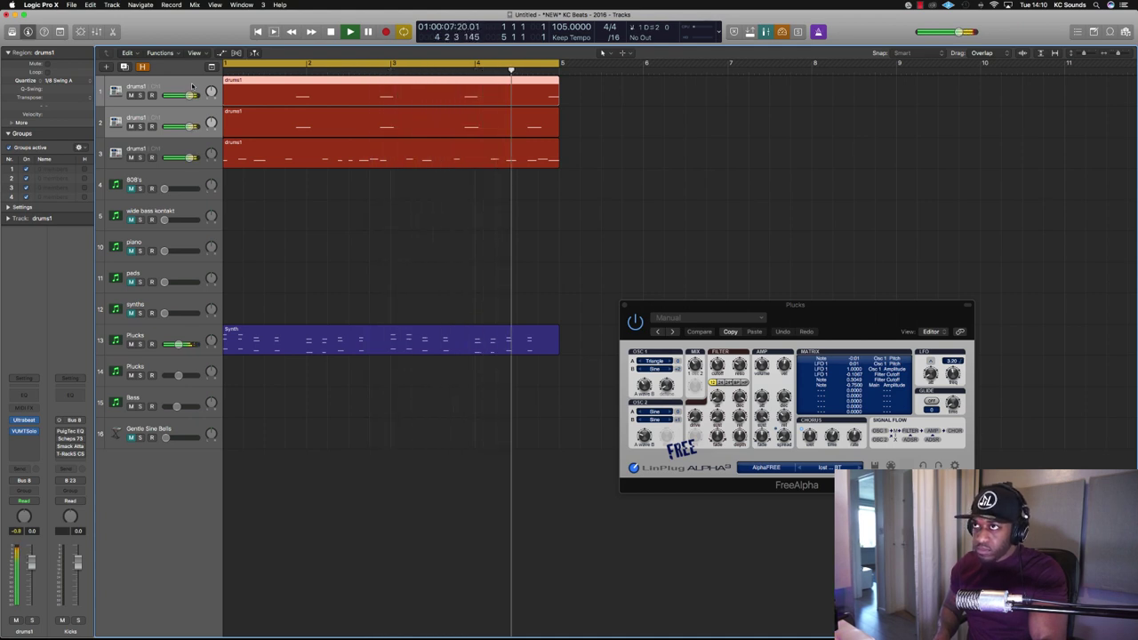
key(space)
key(super+z)
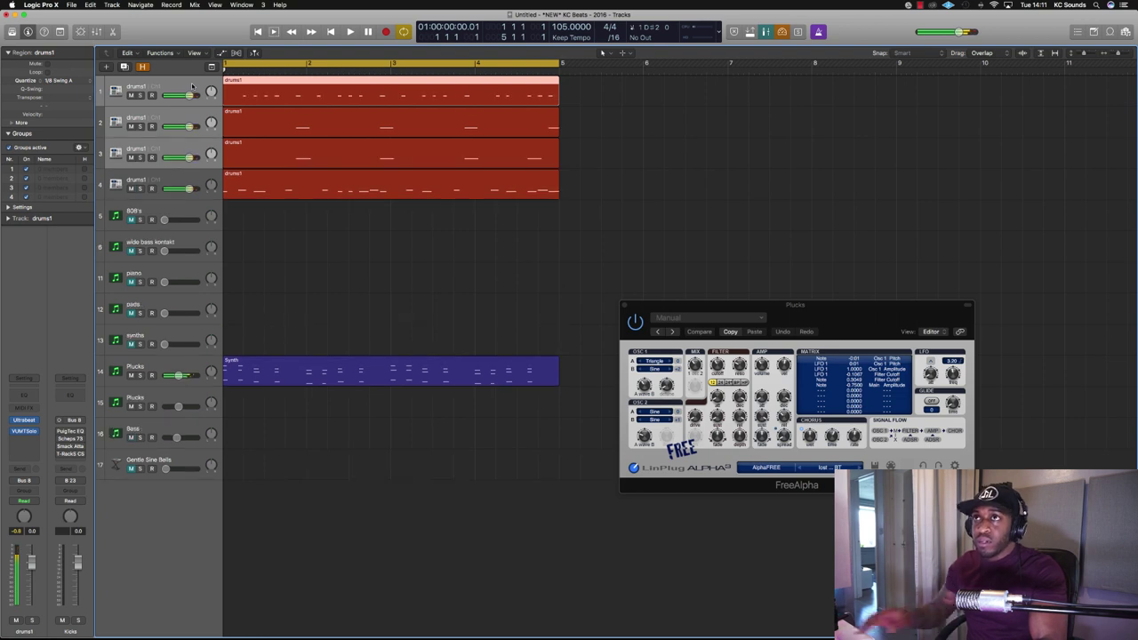
key(space)
key(space)
click(116, 94)
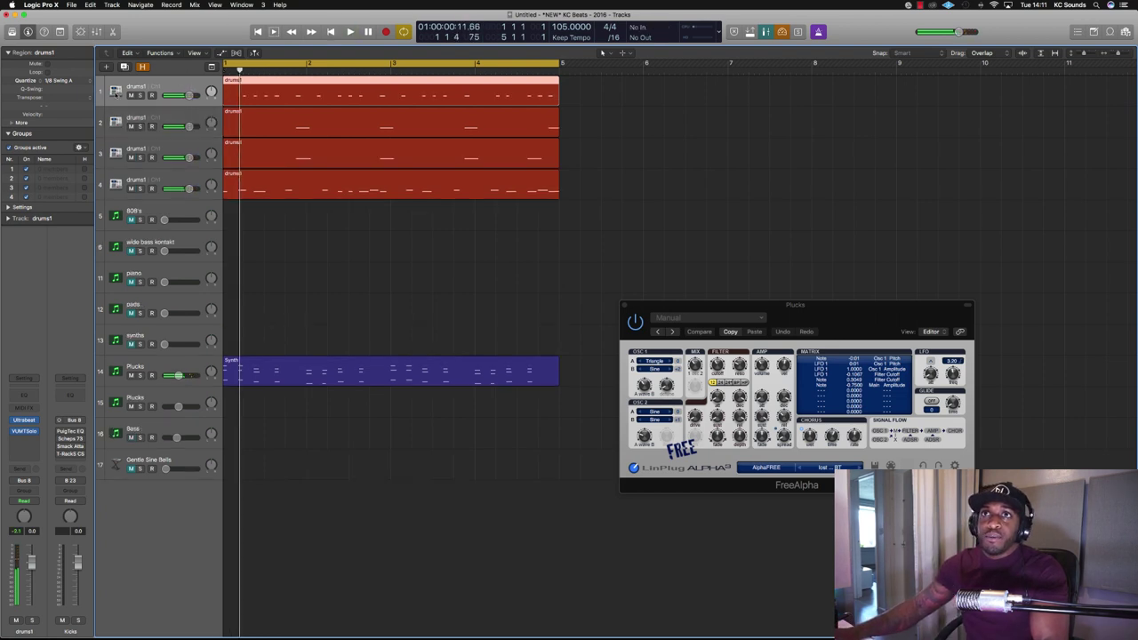
click(49, 82)
click(56, 34)
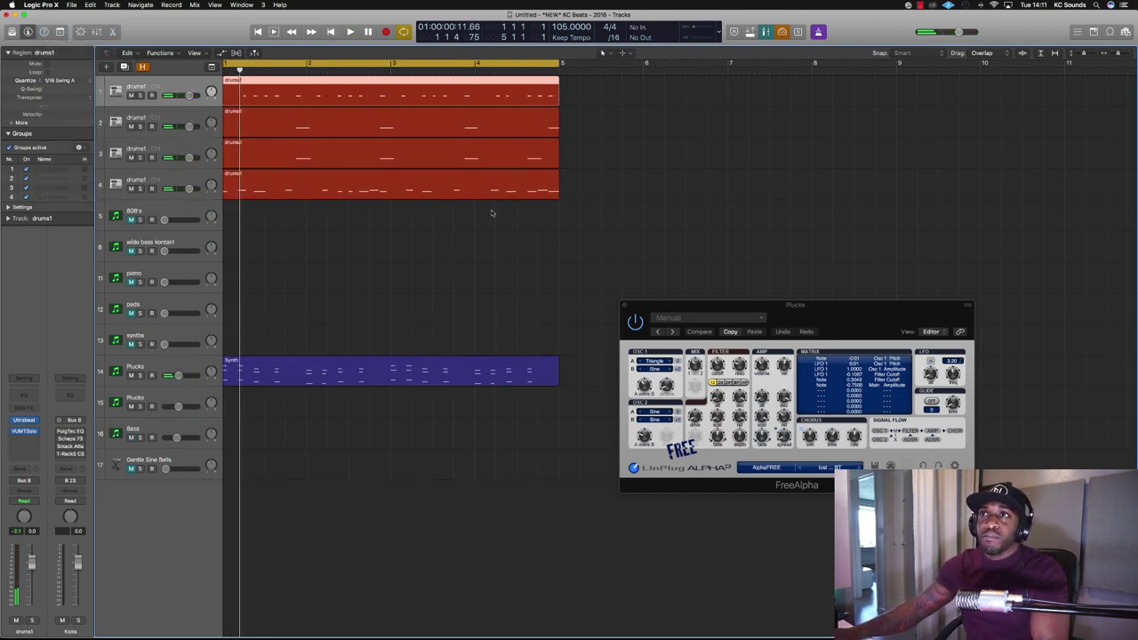
- Build a quick three-hit hi-hat roll in bar 1 by copying the note in beat 3 twice at 80-tick spacing, ending at 1 3 3 161
key(super+Right)
key(super+Right)
key(super+Right)
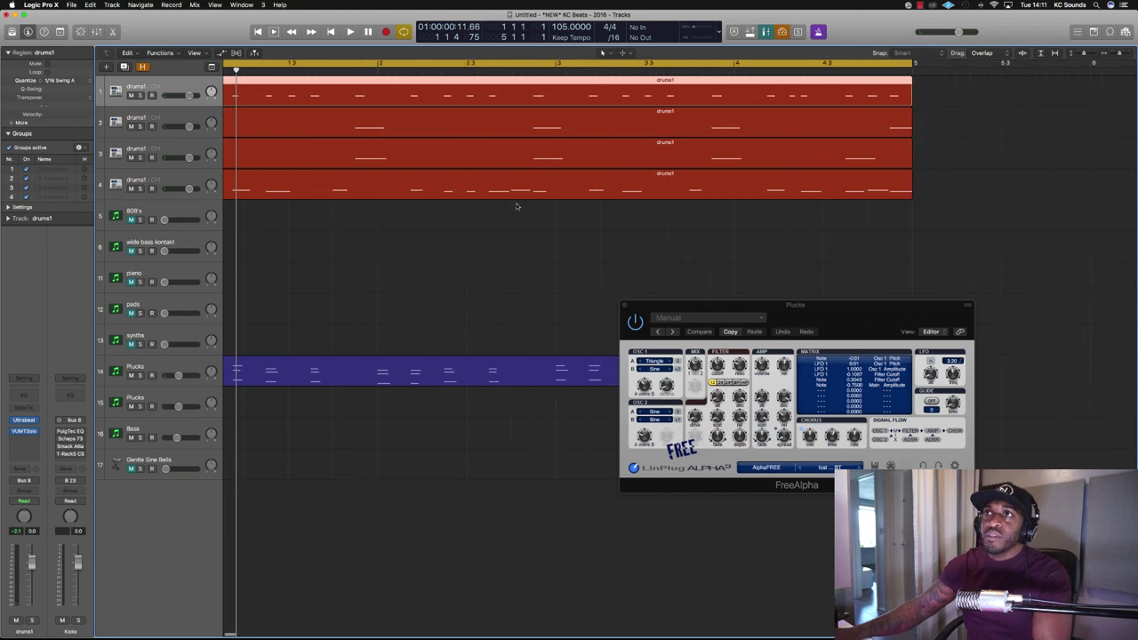
double_click(394, 104)
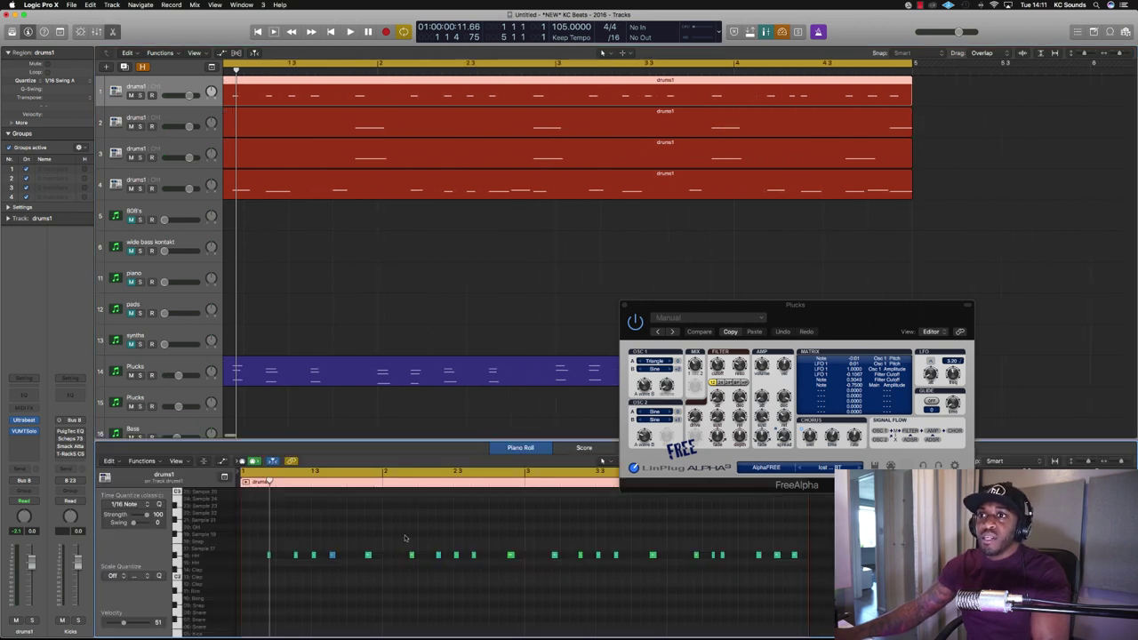
key(space)
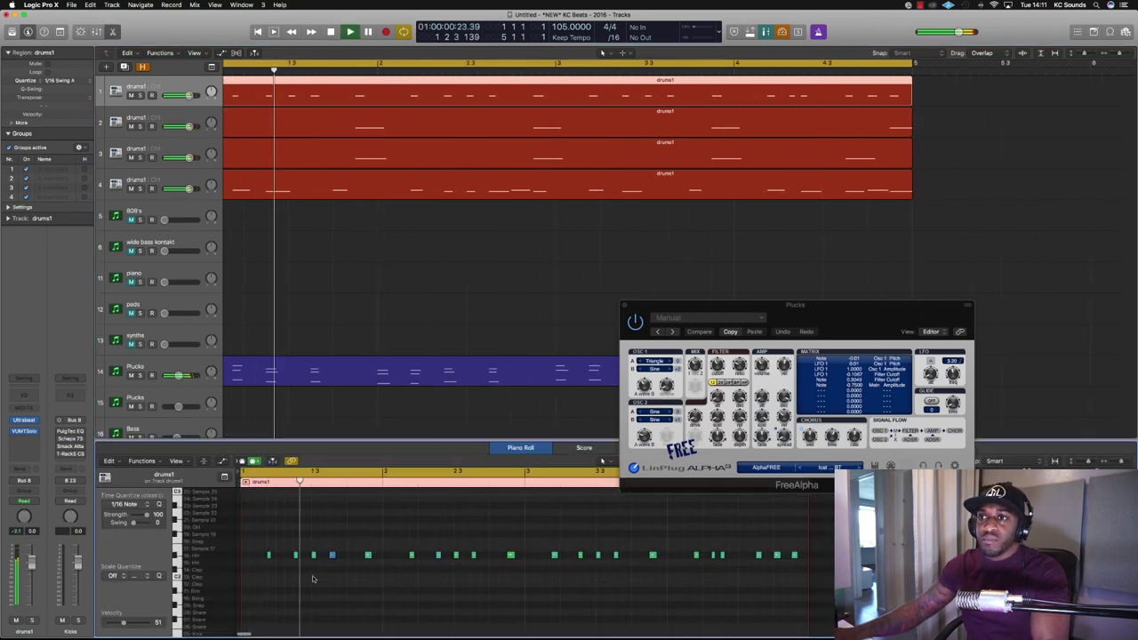
key(space)
click(330, 556)
drag(330, 556, 335, 557)
drag(334, 557, 336, 558)
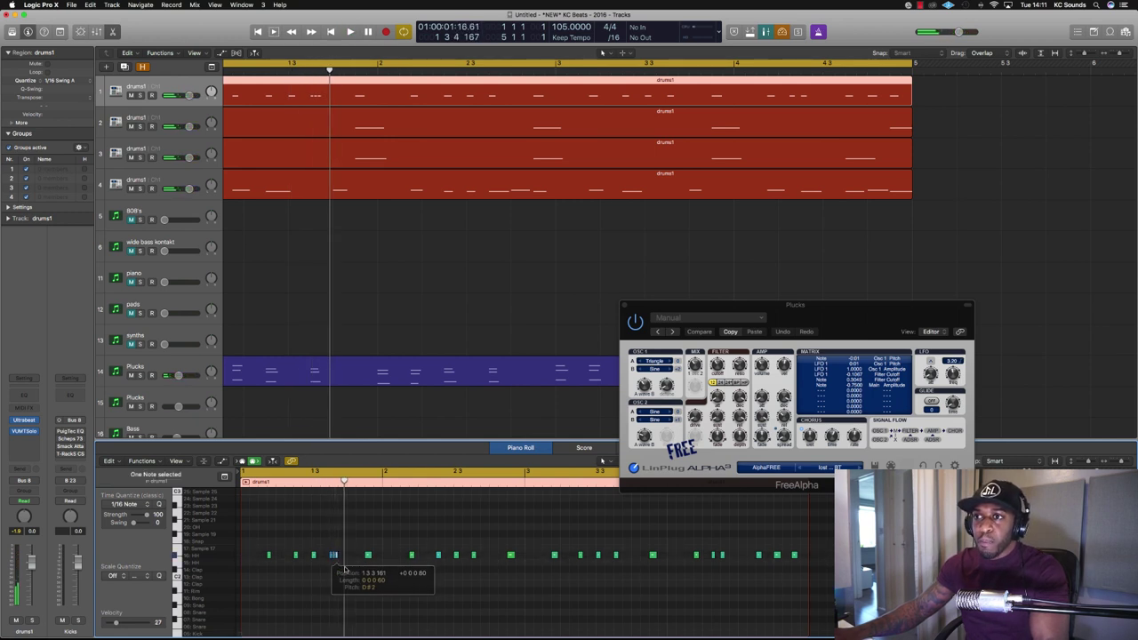
- Check the available grid division options and play back the hi-hat roll in bar 1
scroll(347, 569, up, 5)
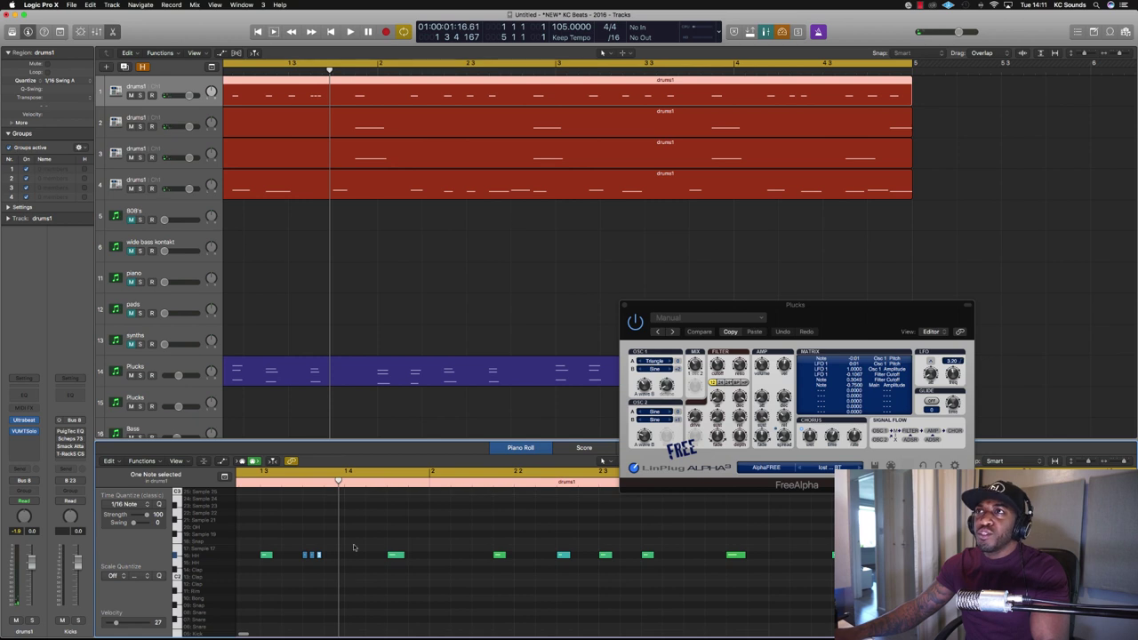
click(611, 38)
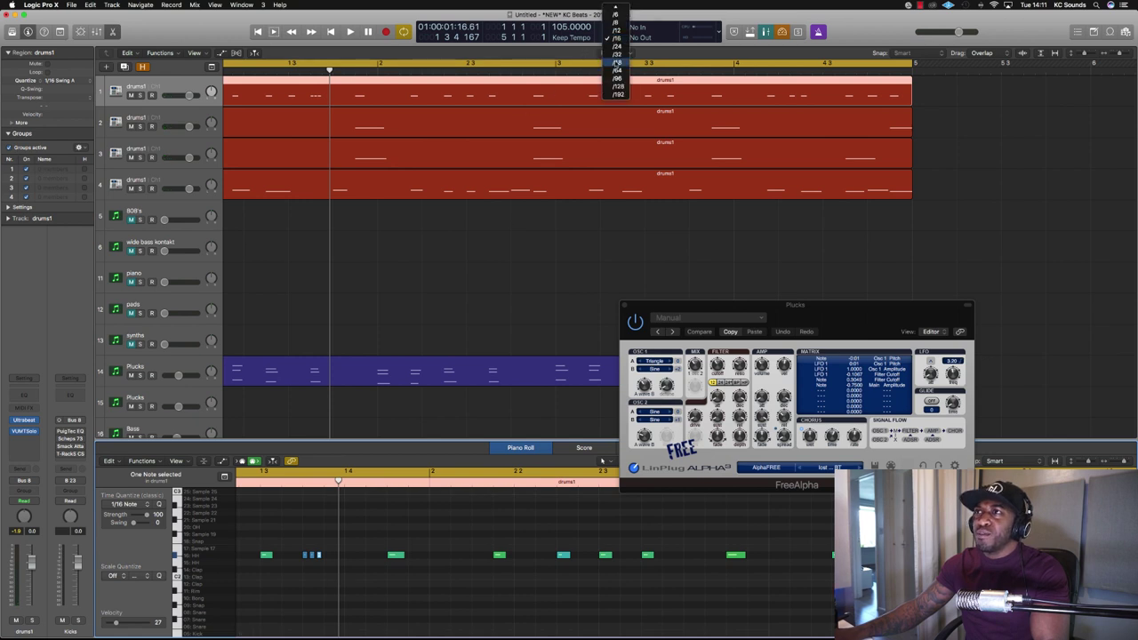
key(Escape)
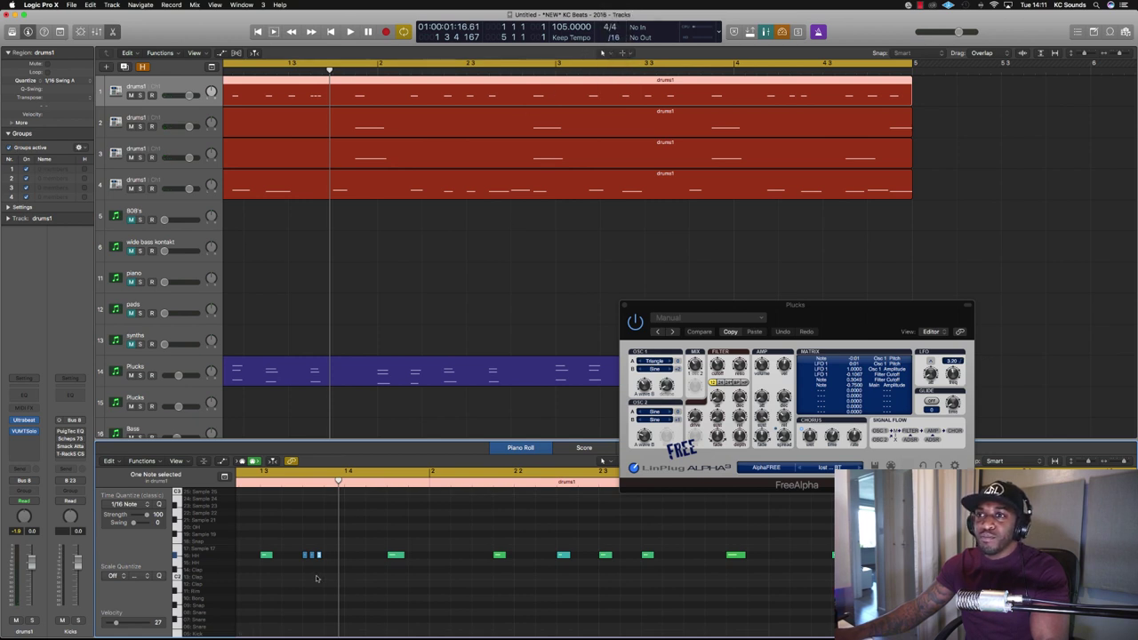
key(space)
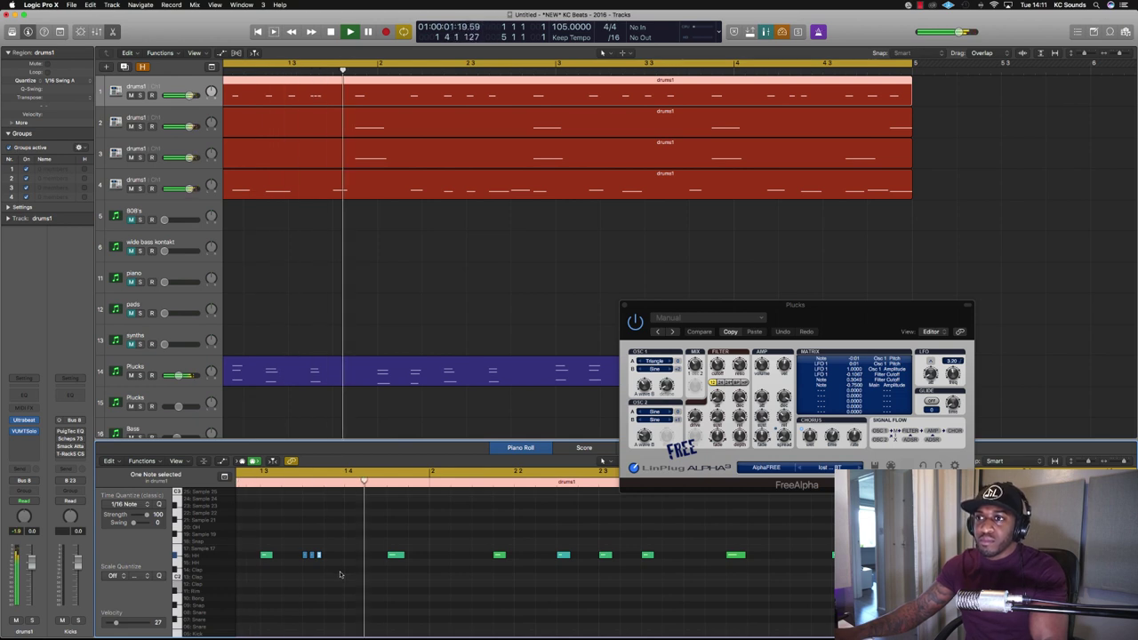
- Play back the looping beat to check the edited hi-hat pattern and its rolls
key(space)
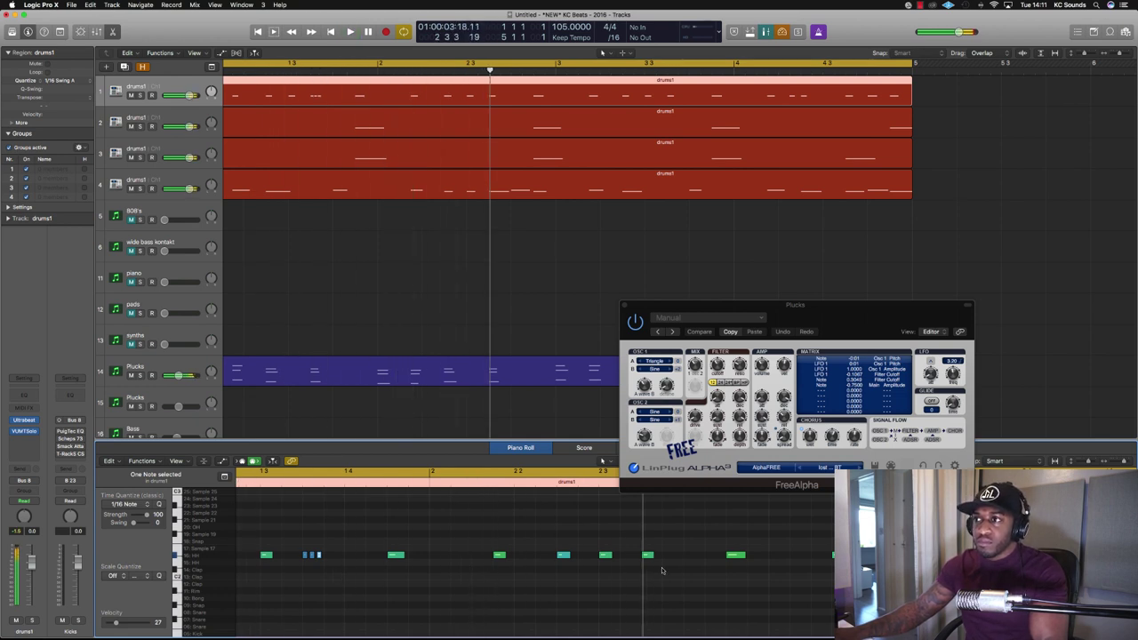
key(space)
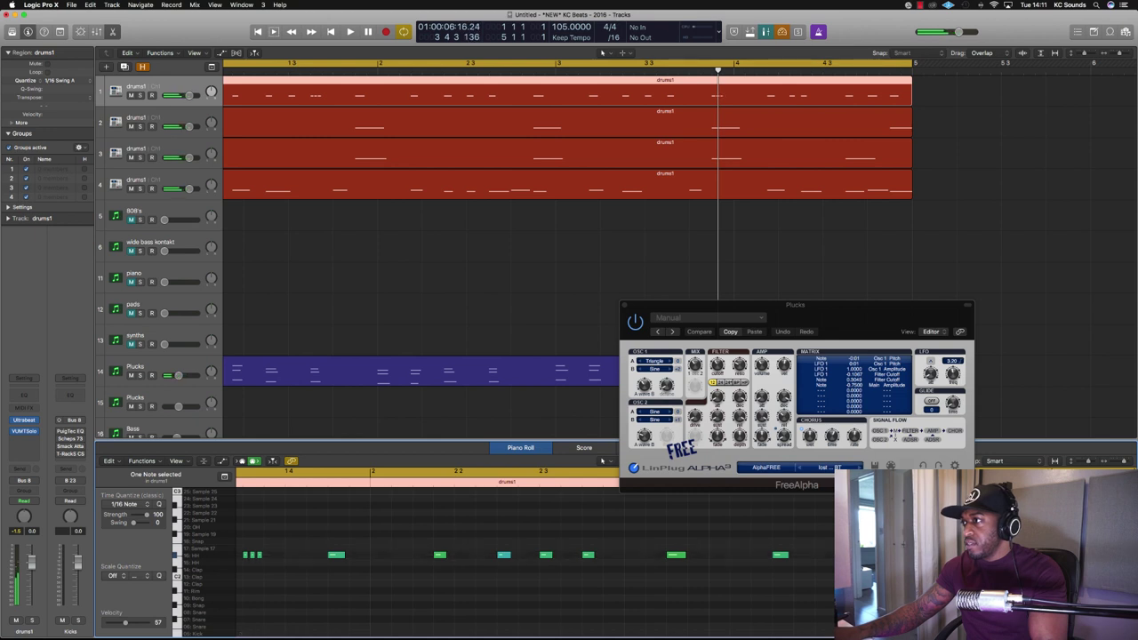
key(space)
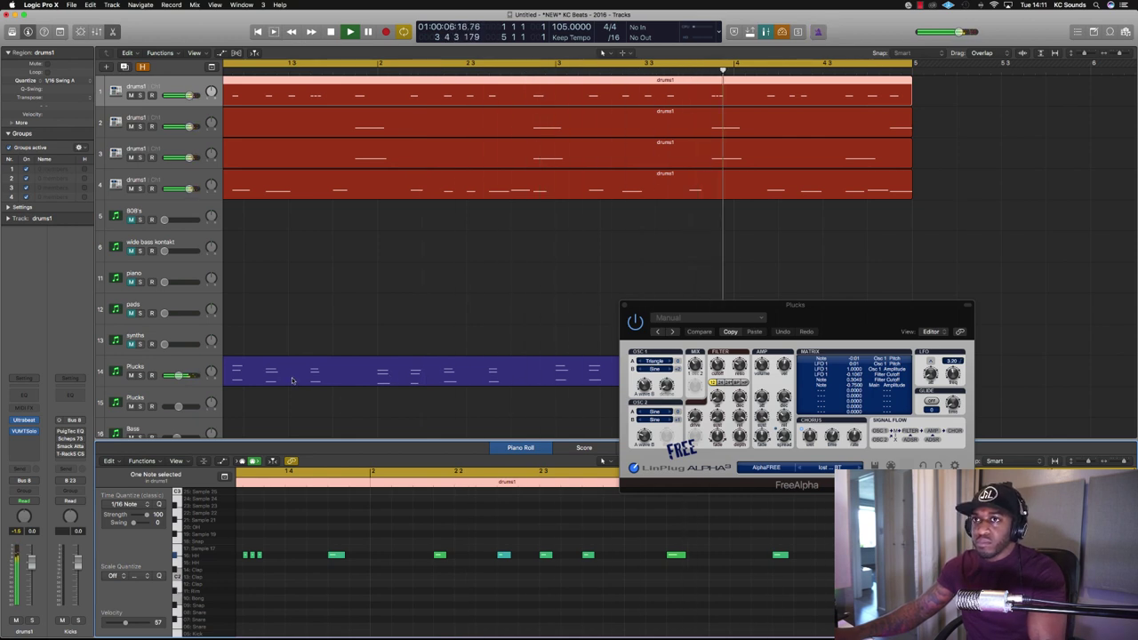
- Play a second pluck melody over the looping beat, capture it as a region on the empty Plucks track, and close the synth window
scroll(178, 407, down, 1)
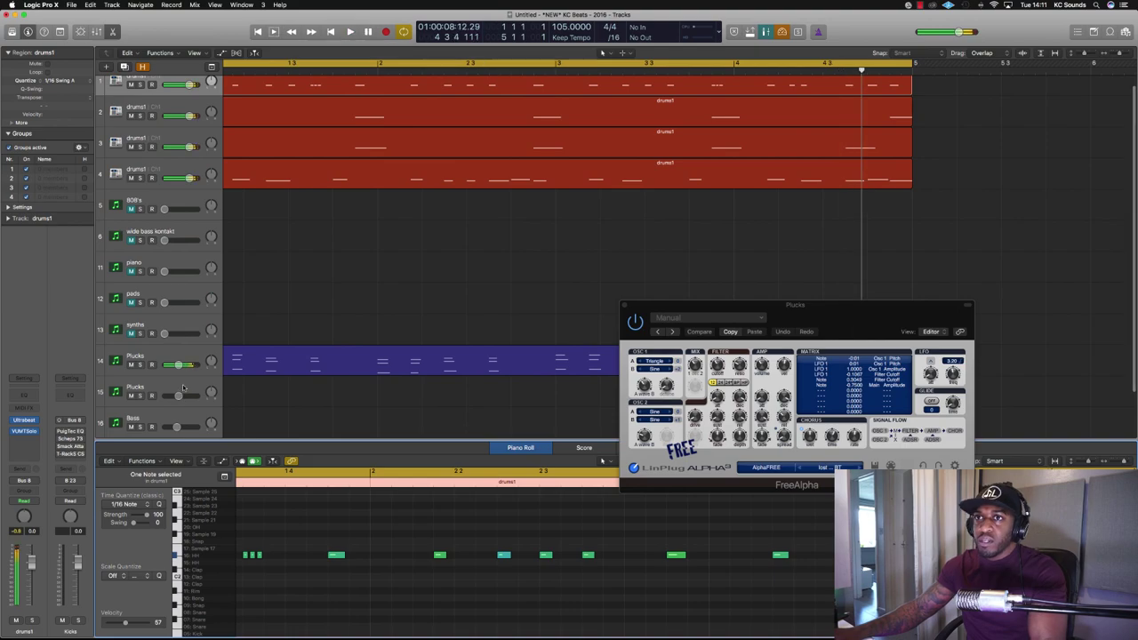
click(177, 400)
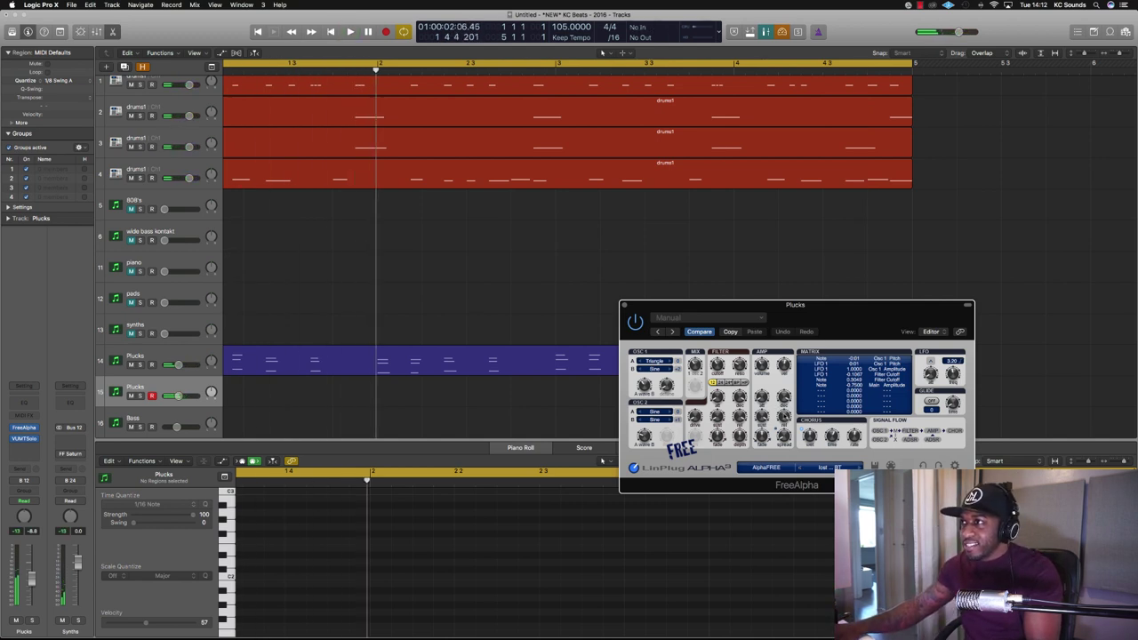
key(space)
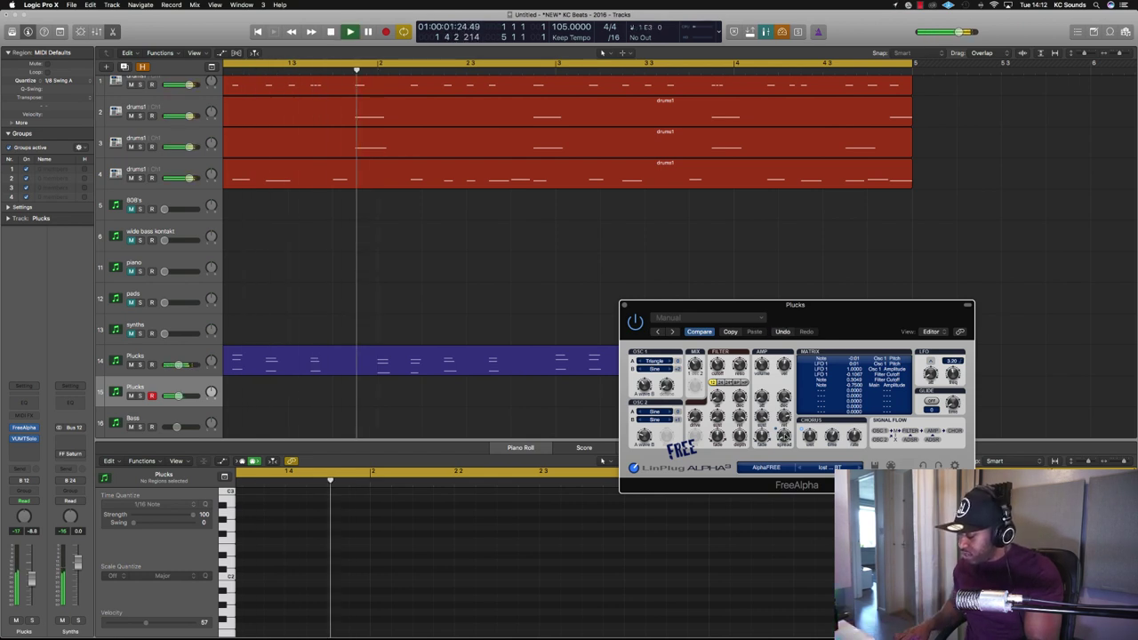
key(space)
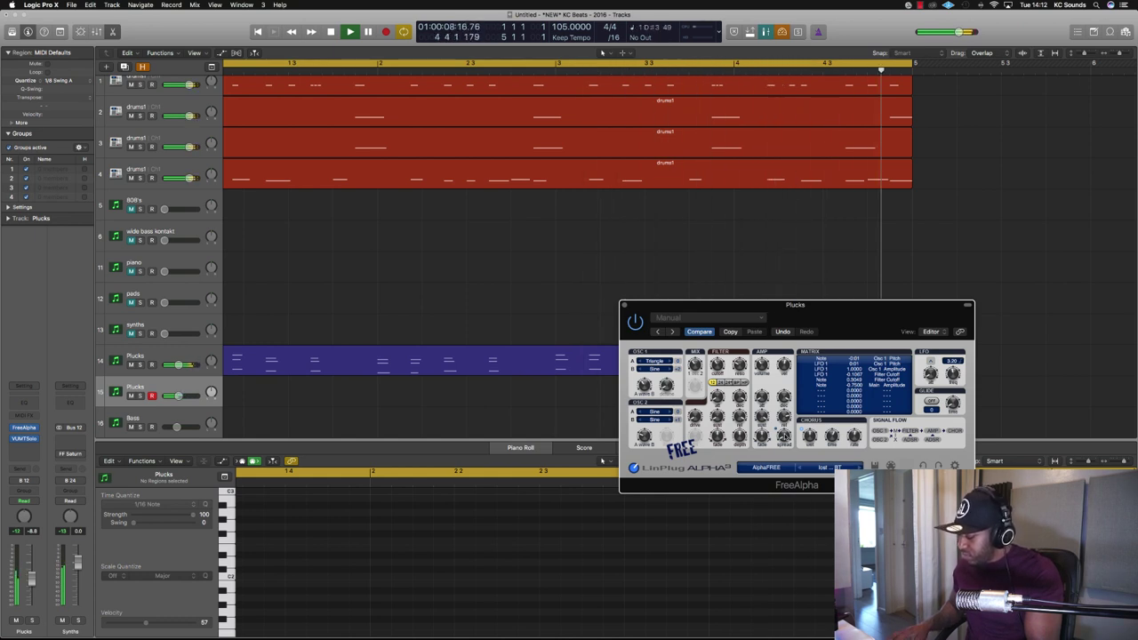
key(space)
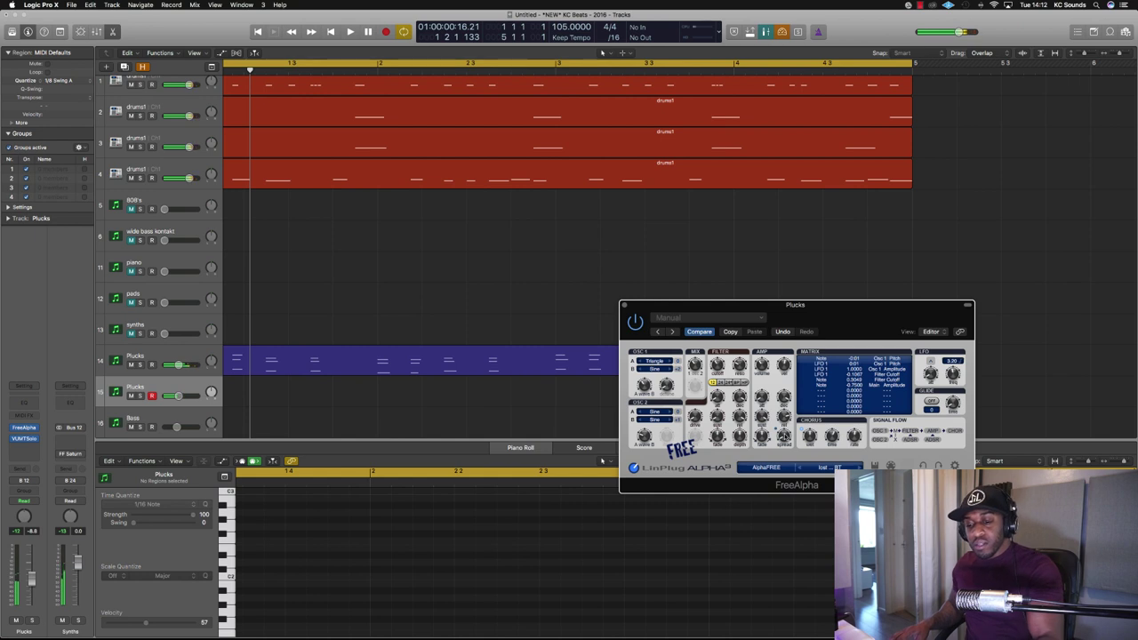
key(shift+r)
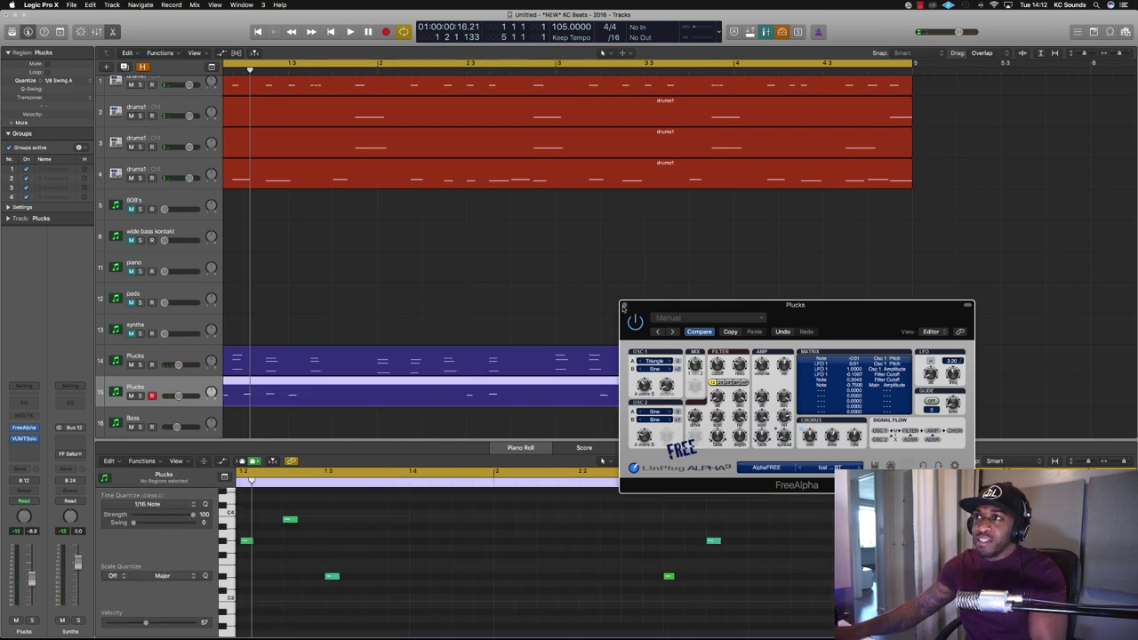
click(624, 306)
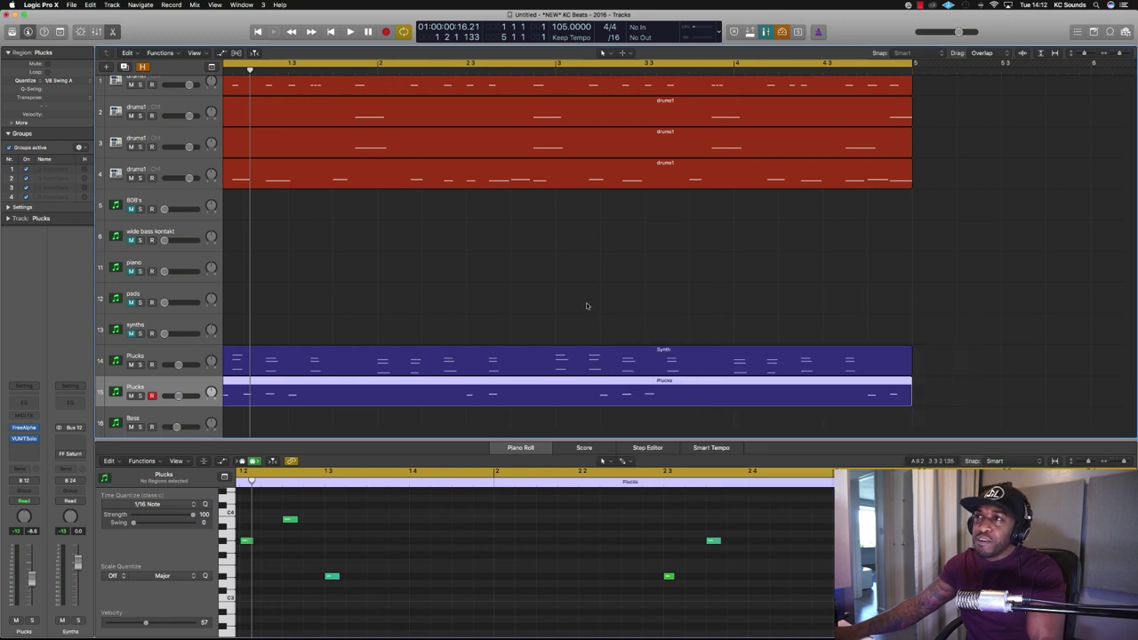
- Add a new Plucks track with duplicated settings between the second Plucks track and the Bass track
scroll(587, 306, up, 1)
scroll(580, 307, left, 2)
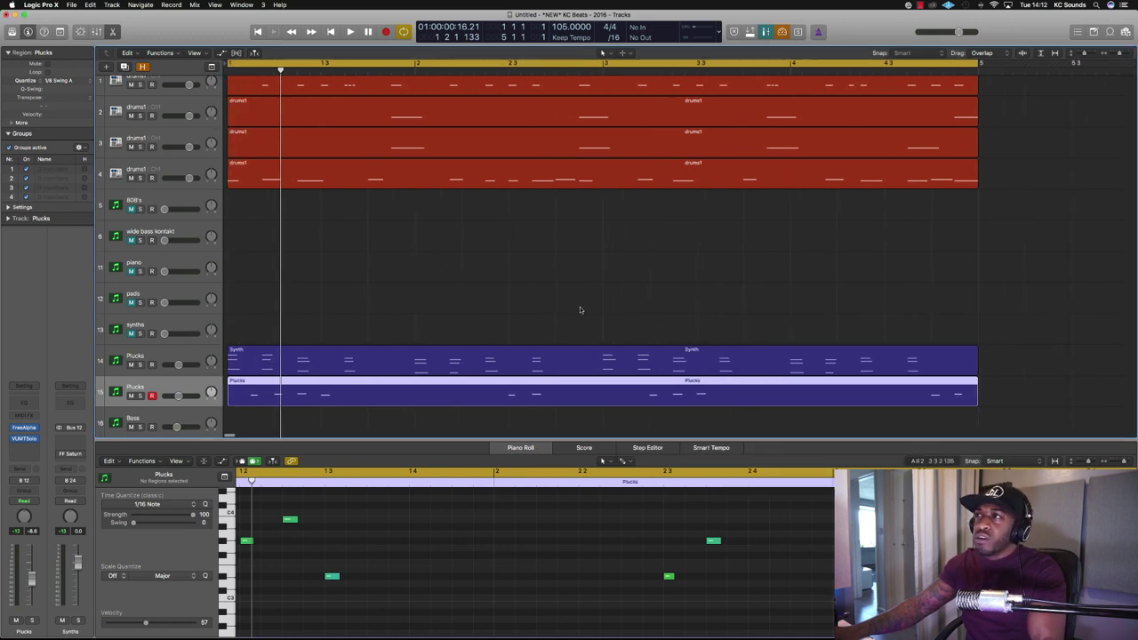
scroll(580, 308, up, 2)
scroll(580, 308, up, 2)
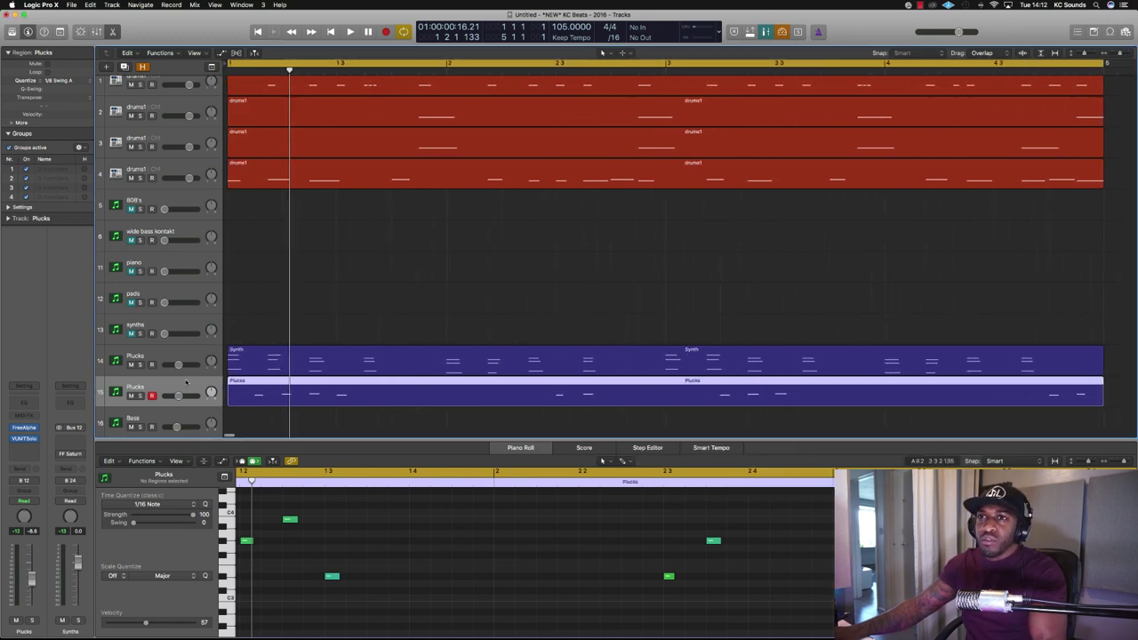
key(super+d)
scroll(176, 398, down, 3)
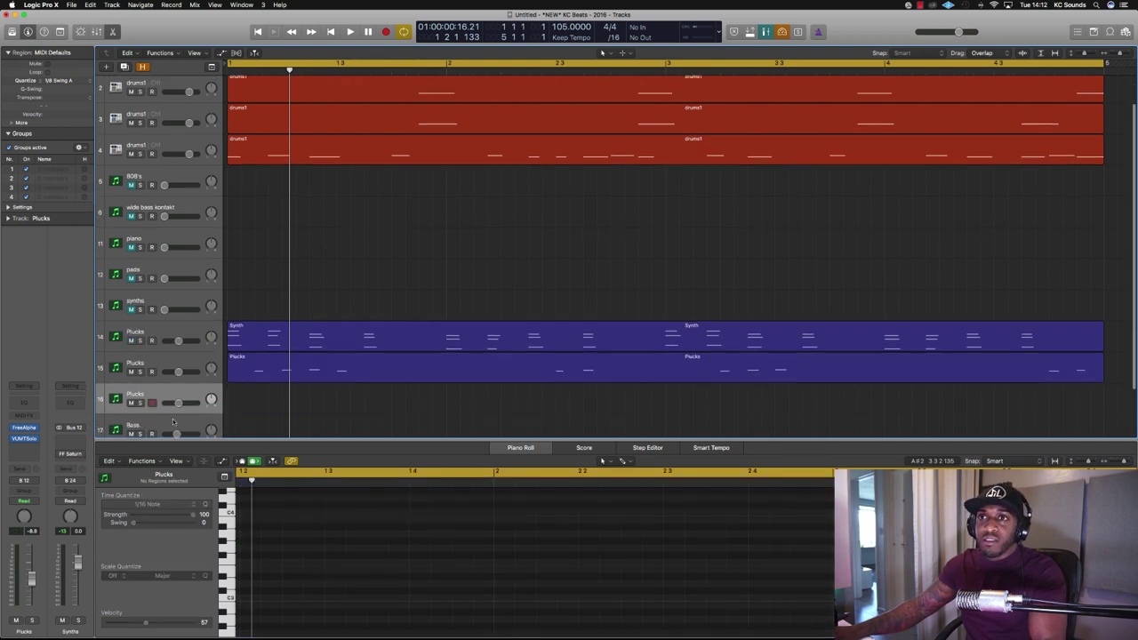
- Try out the Bass track's sound with the beat and open its FreeAlpha synth
click(174, 421)
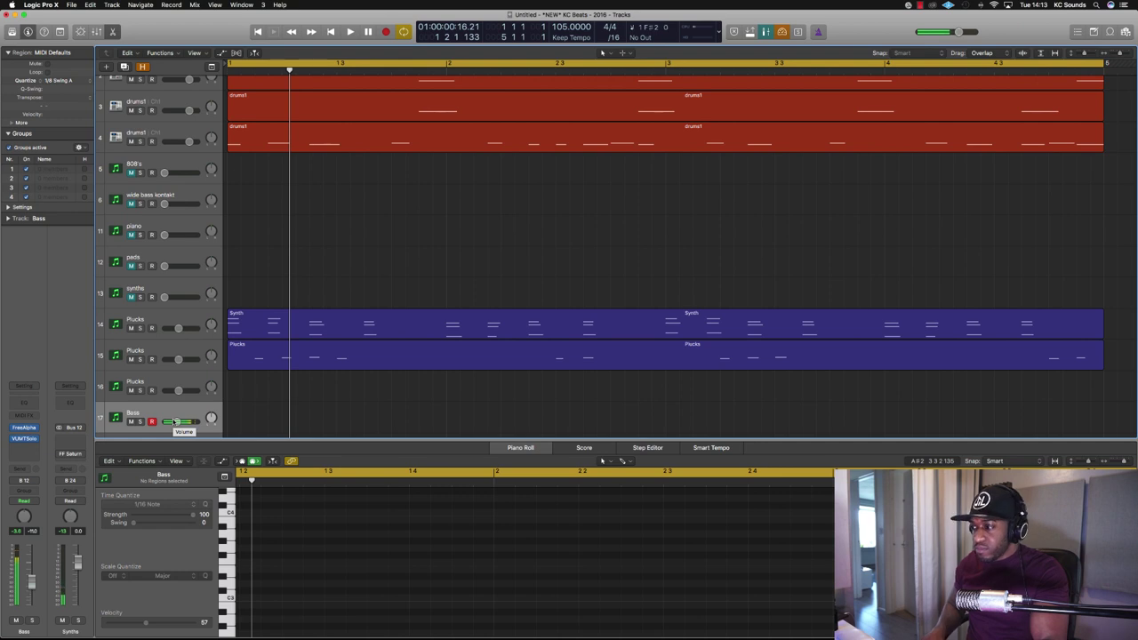
key(space)
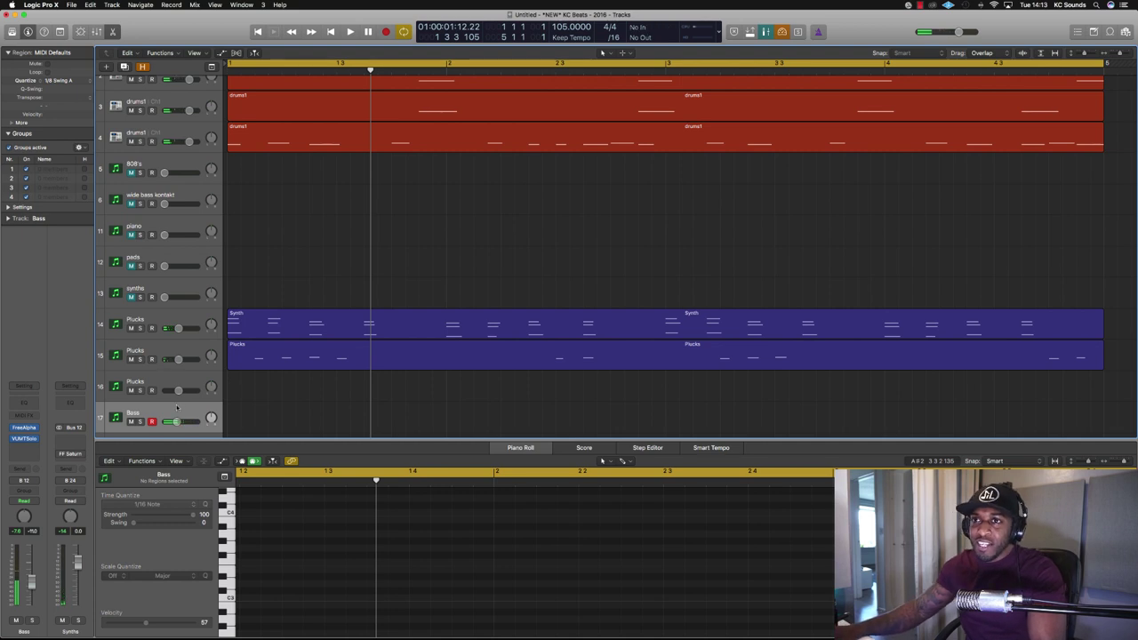
click(24, 428)
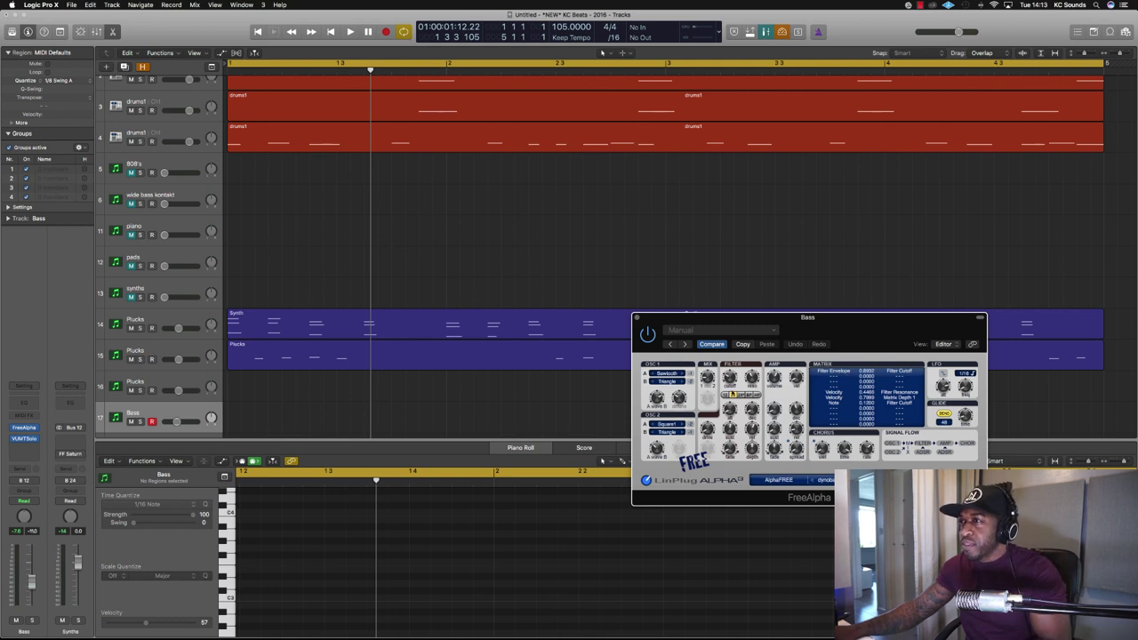
- Audition successive FreeAlpha presets on the Bass track and load one with Sawtooth and Triangle oscillators
click(813, 481)
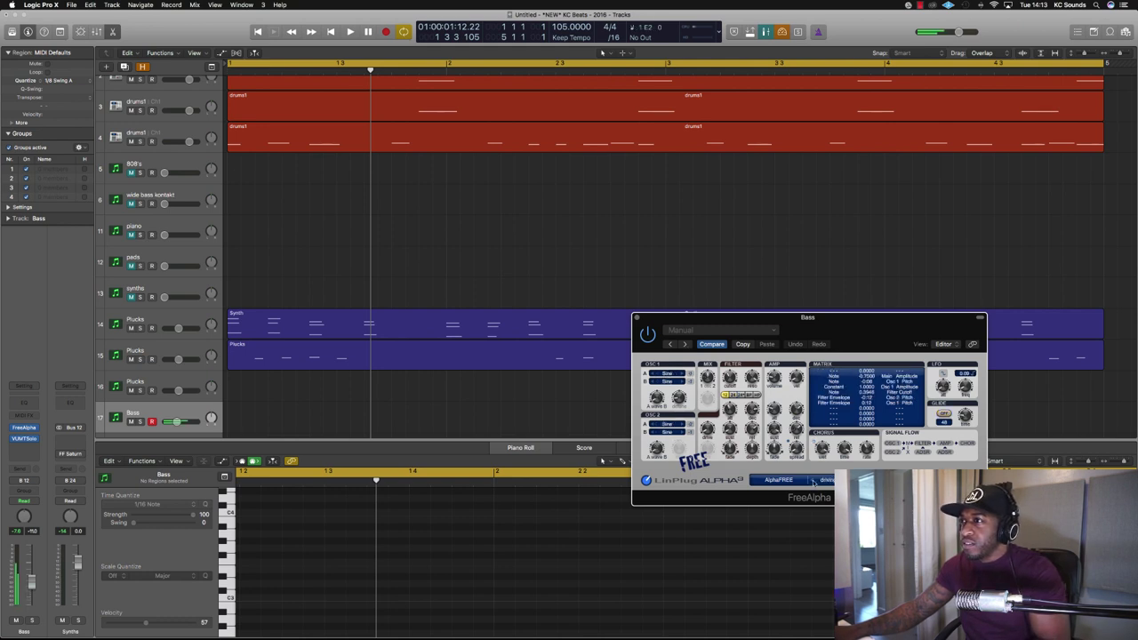
click(813, 481)
click(813, 482)
click(812, 481)
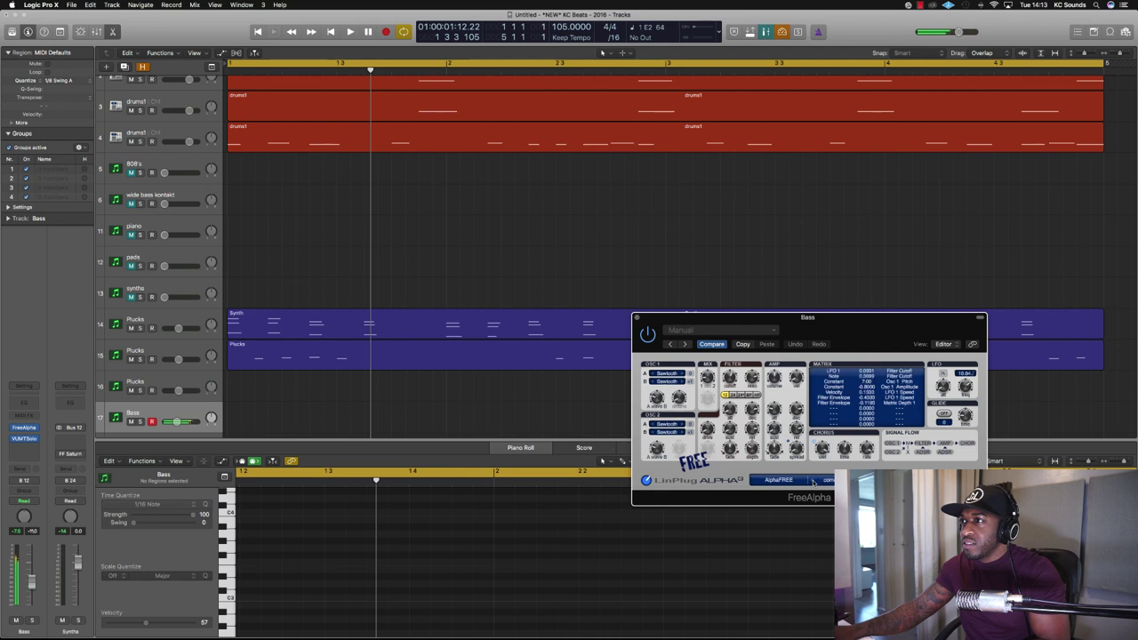
click(813, 482)
click(813, 483)
click(813, 483)
click(813, 483)
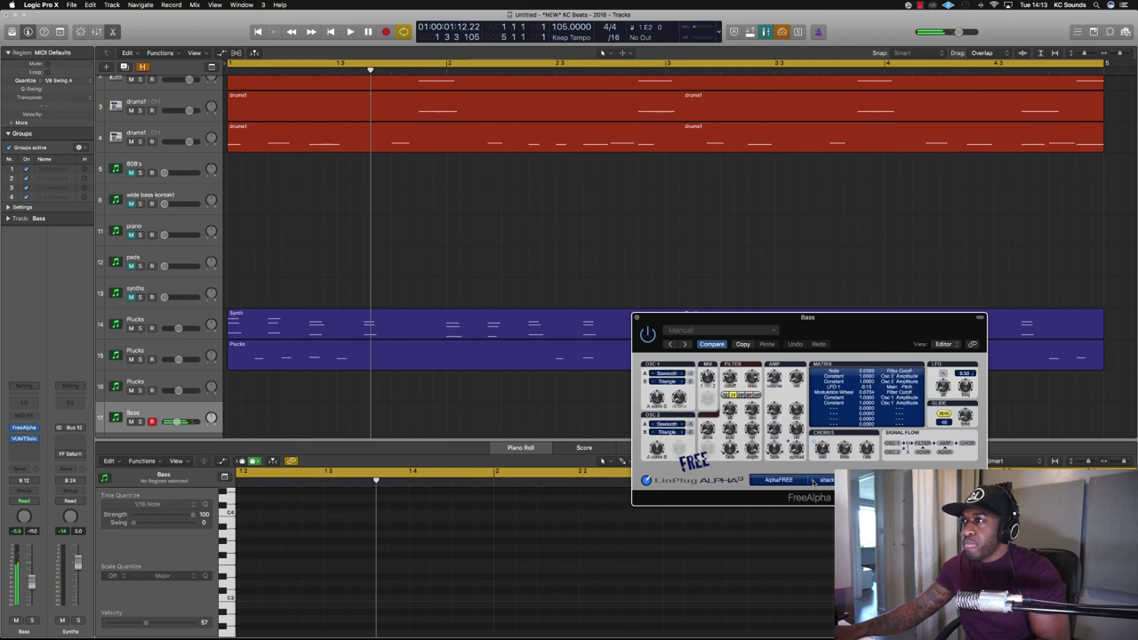
click(813, 483)
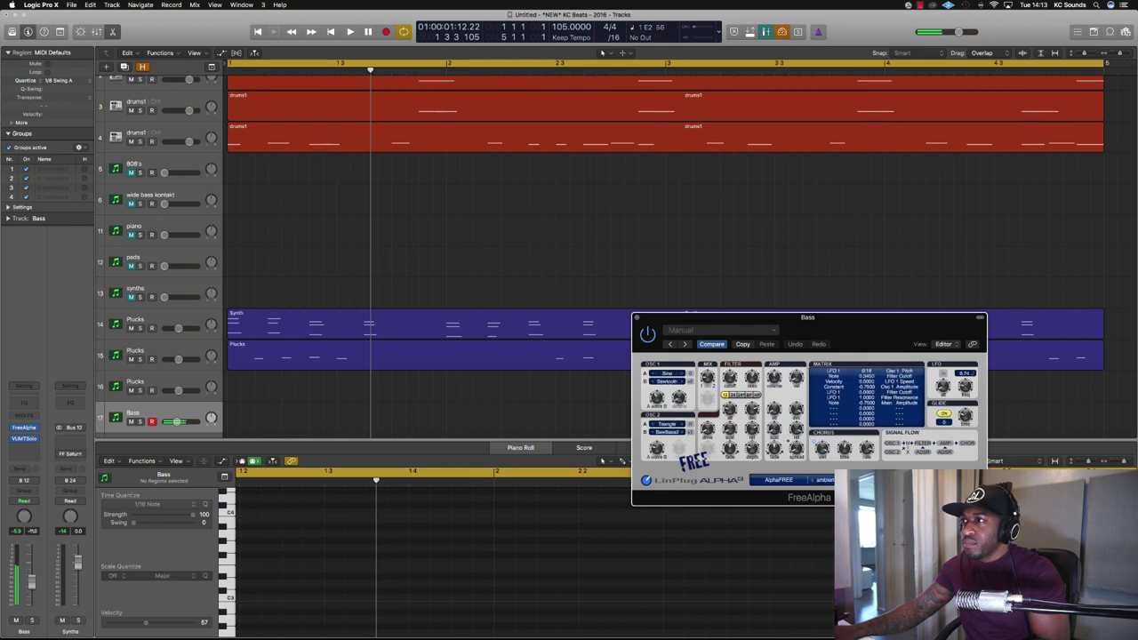
click(879, 481)
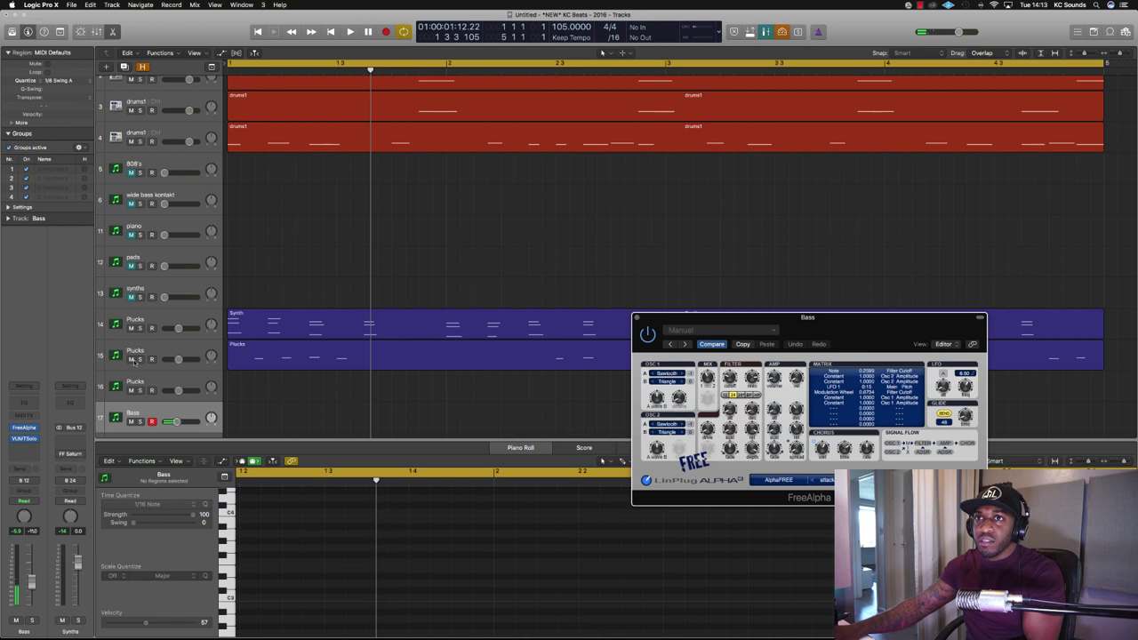
- Play a sparse 808 pattern over the looping beat and capture it as a four-bar region on the 808's track
key(space)
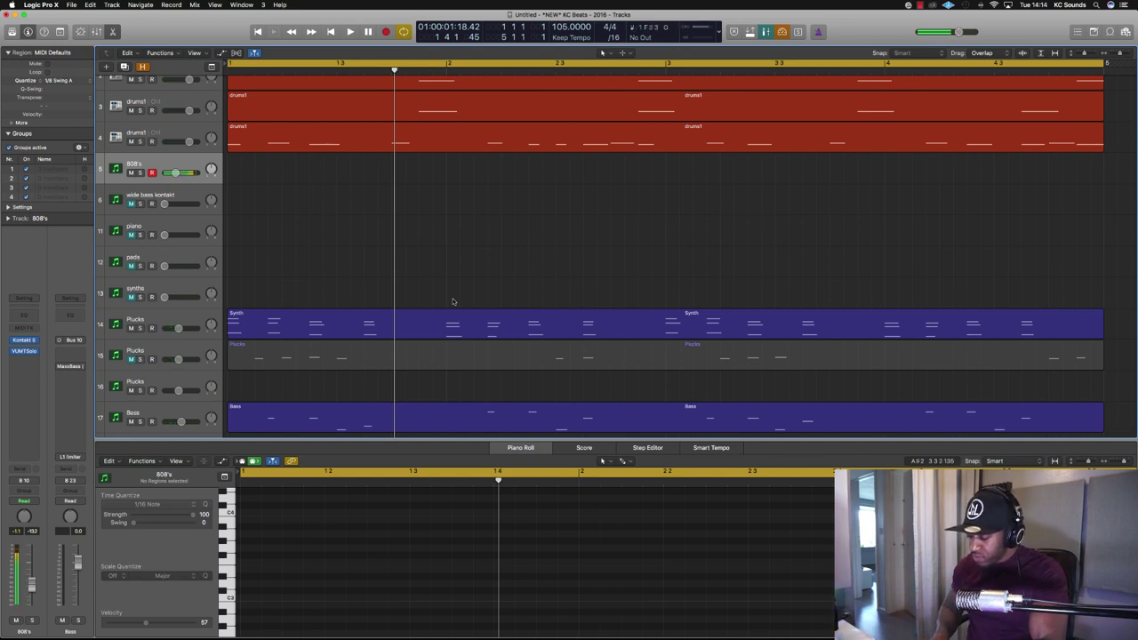
key(space)
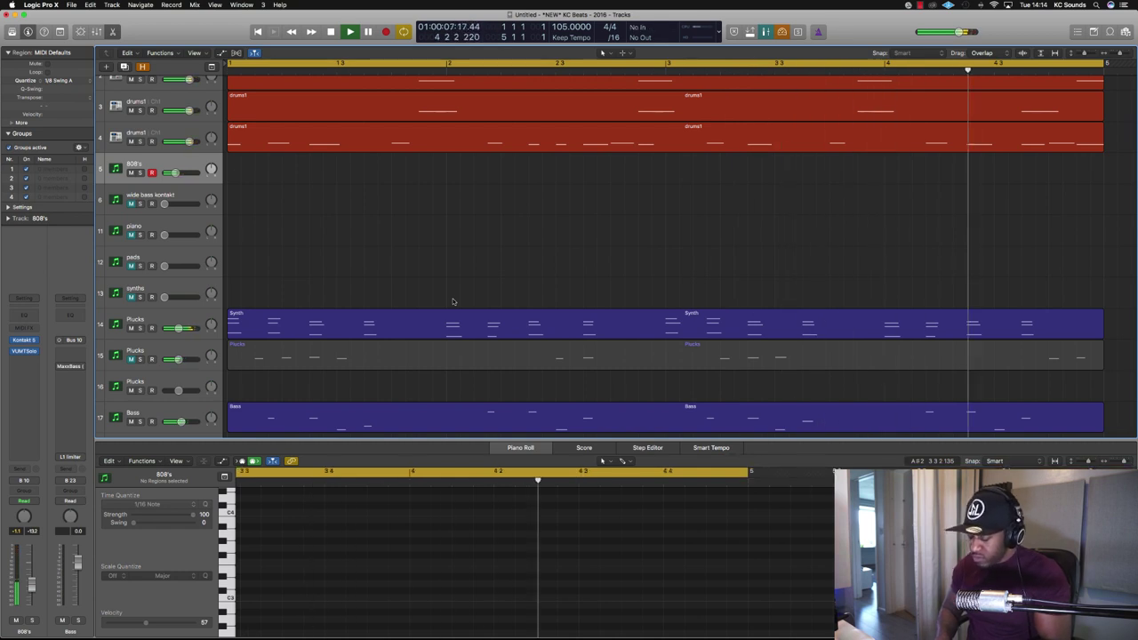
key(space)
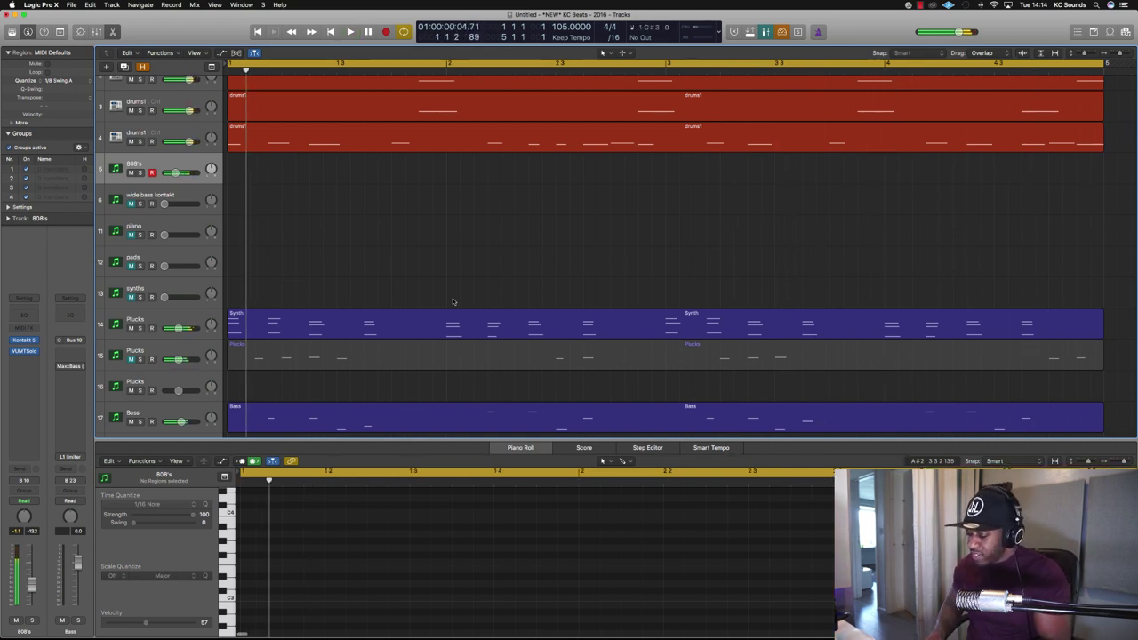
key(space)
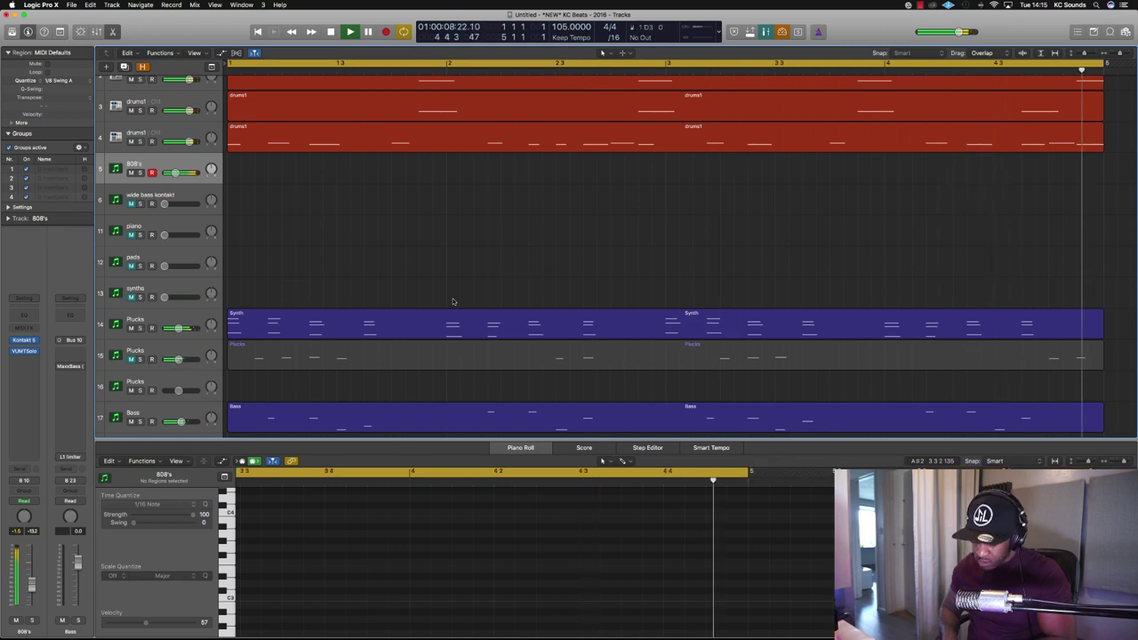
key(shift+r)
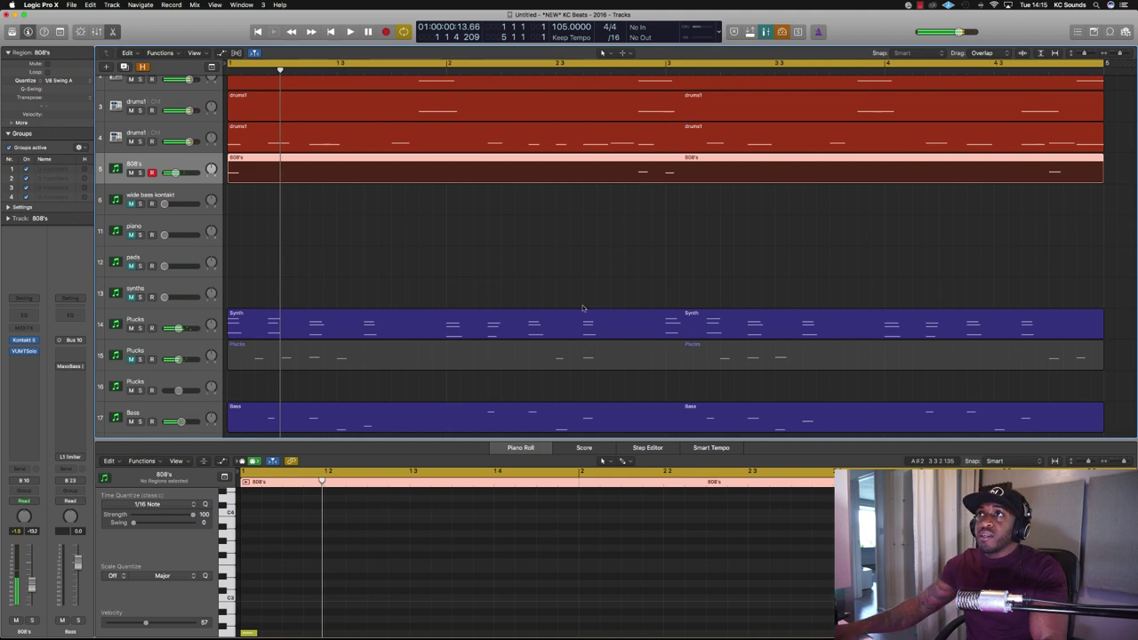
- Copy all the four-bar drum, 808, pluck and bass regions to bar 5, extending the beat to bar 9
key(super+Up)
key(super+Left)
drag(638, 347, 250, 81)
drag(251, 83, 984, 214)
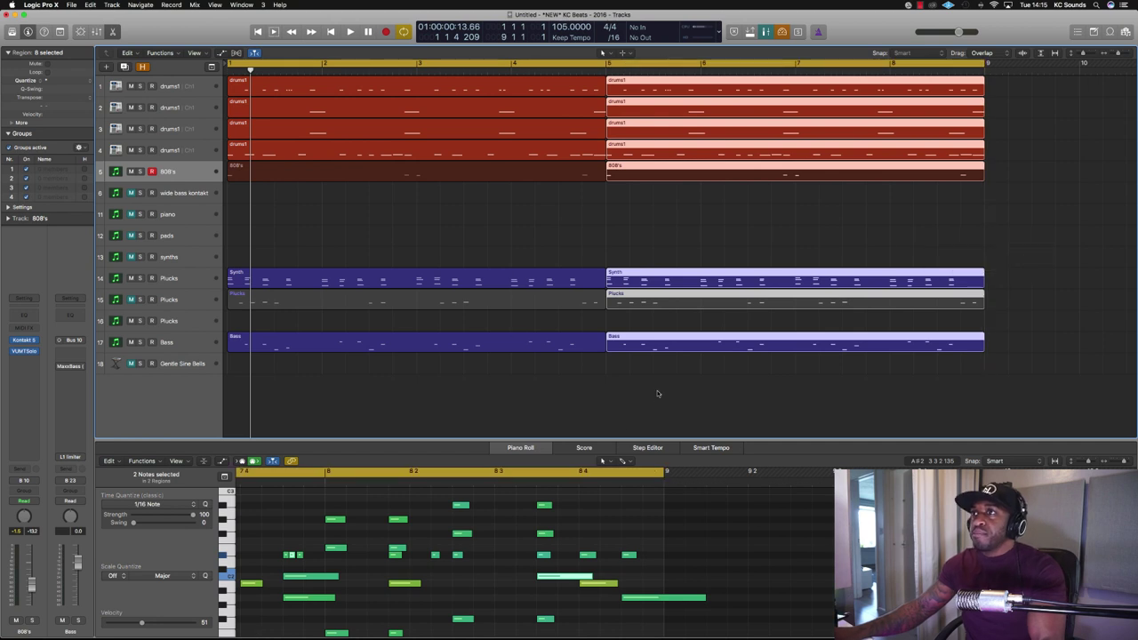
- Select both Bass regions and play back the extended eight-bar beat
click(587, 372)
click(520, 344)
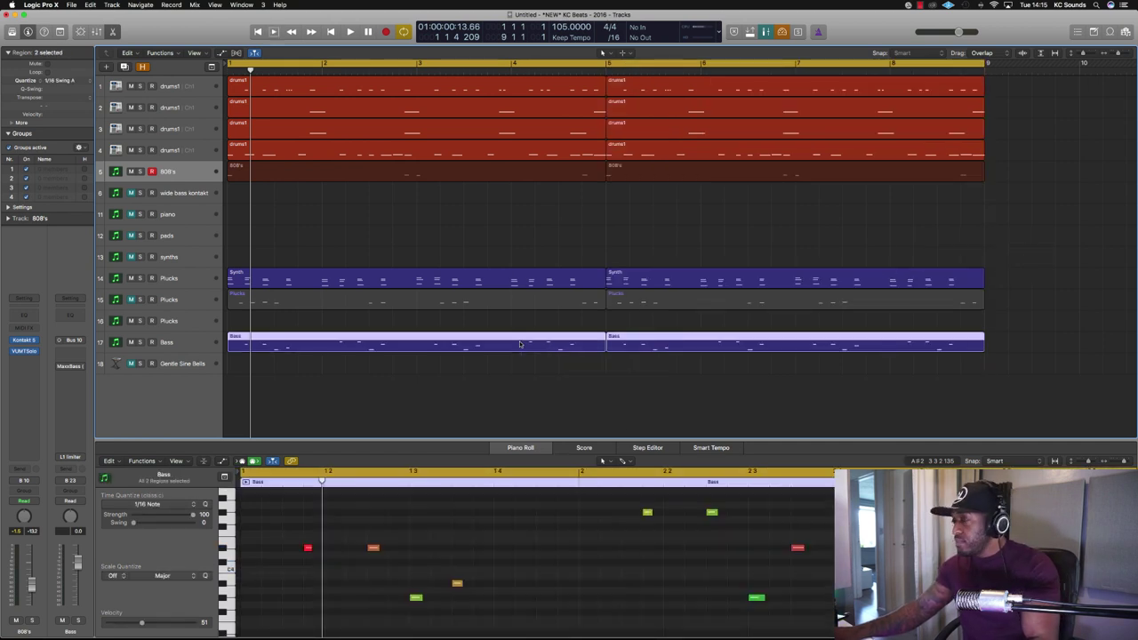
key(space)
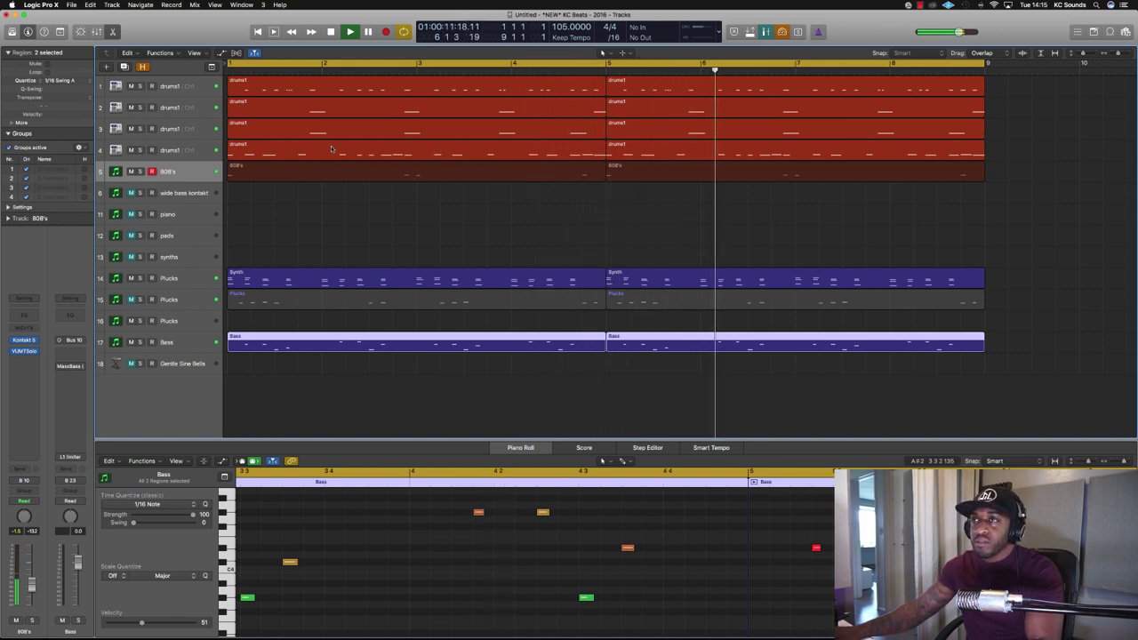
- Select all the 12: Clap notes in the drums1 regions, move them down to 09: Snap, and play back the change
click(561, 103)
key(e)
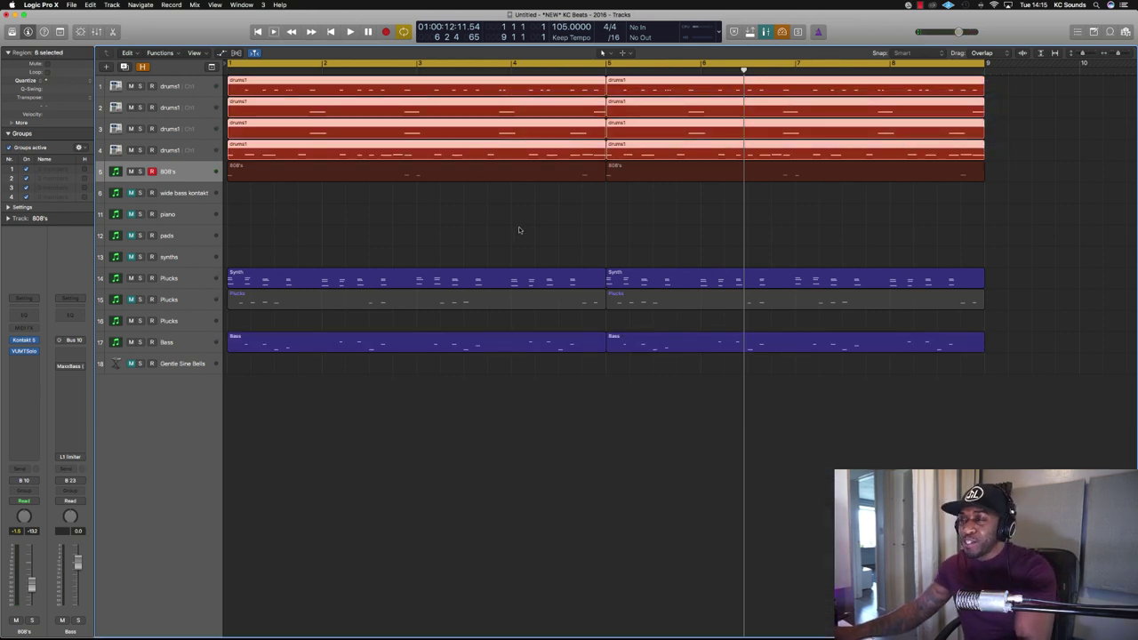
key(e)
scroll(278, 572, up, 4)
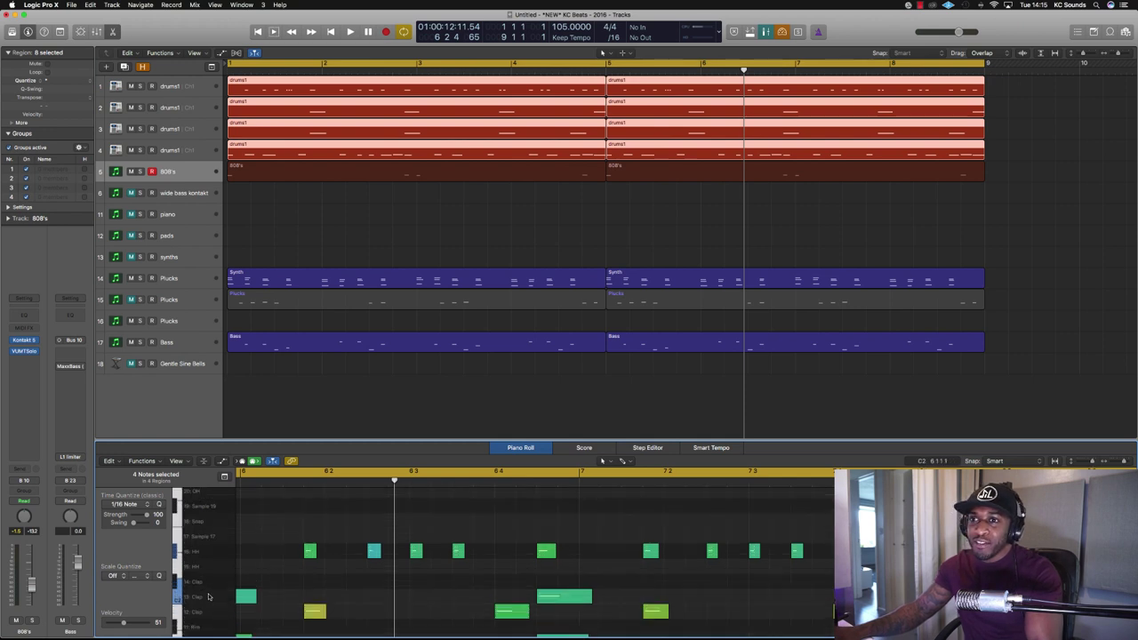
click(212, 615)
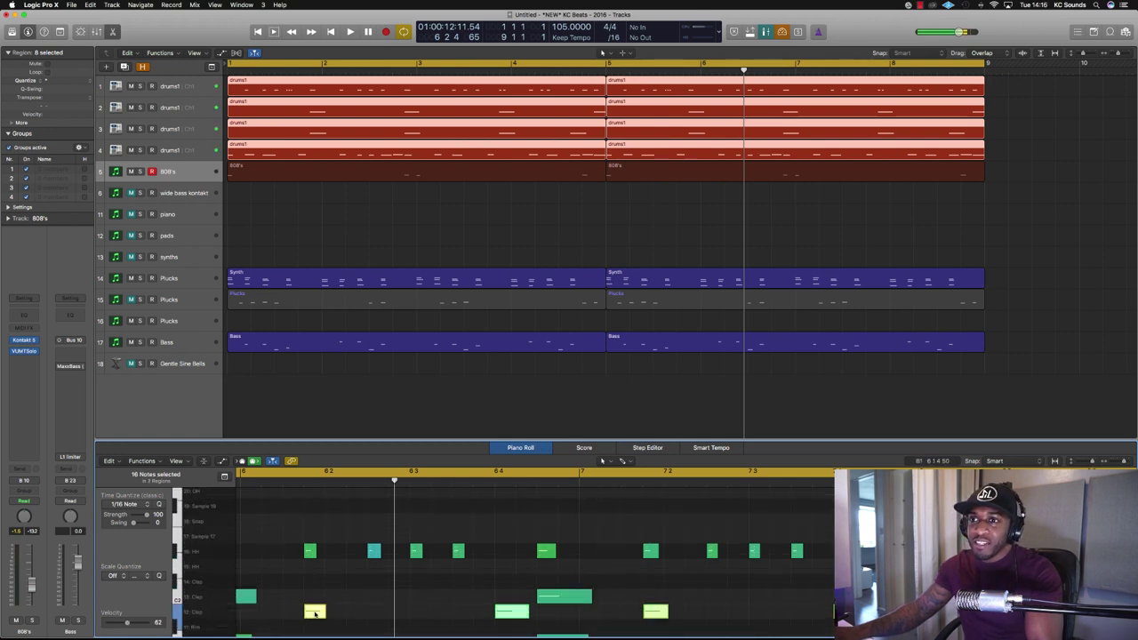
drag(315, 622, 315, 604)
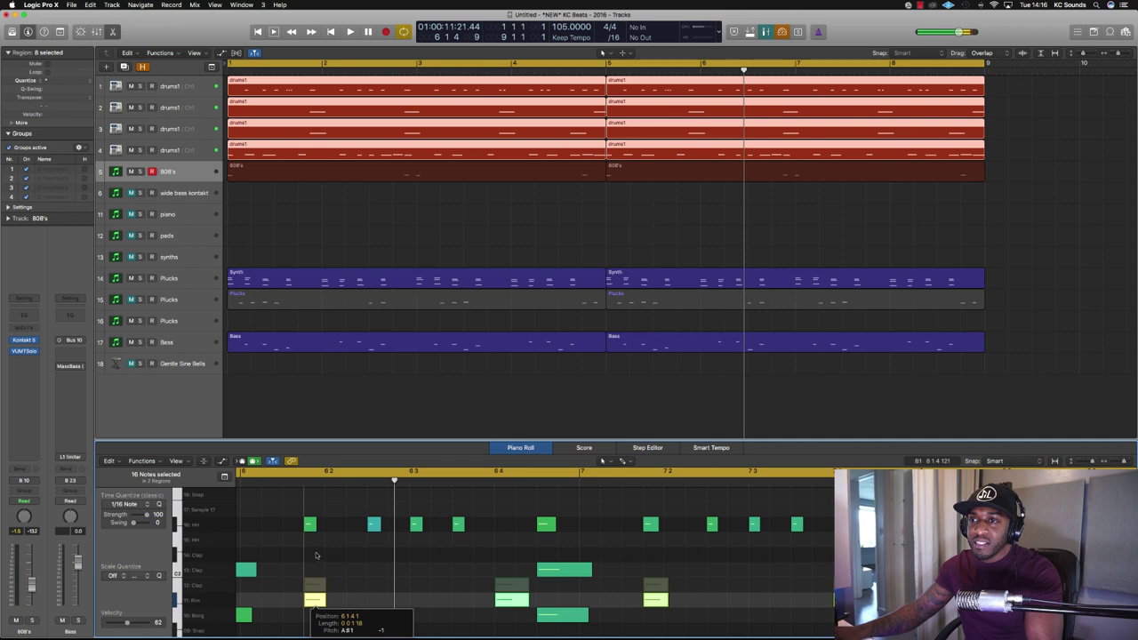
drag(316, 556, 313, 611)
key(space)
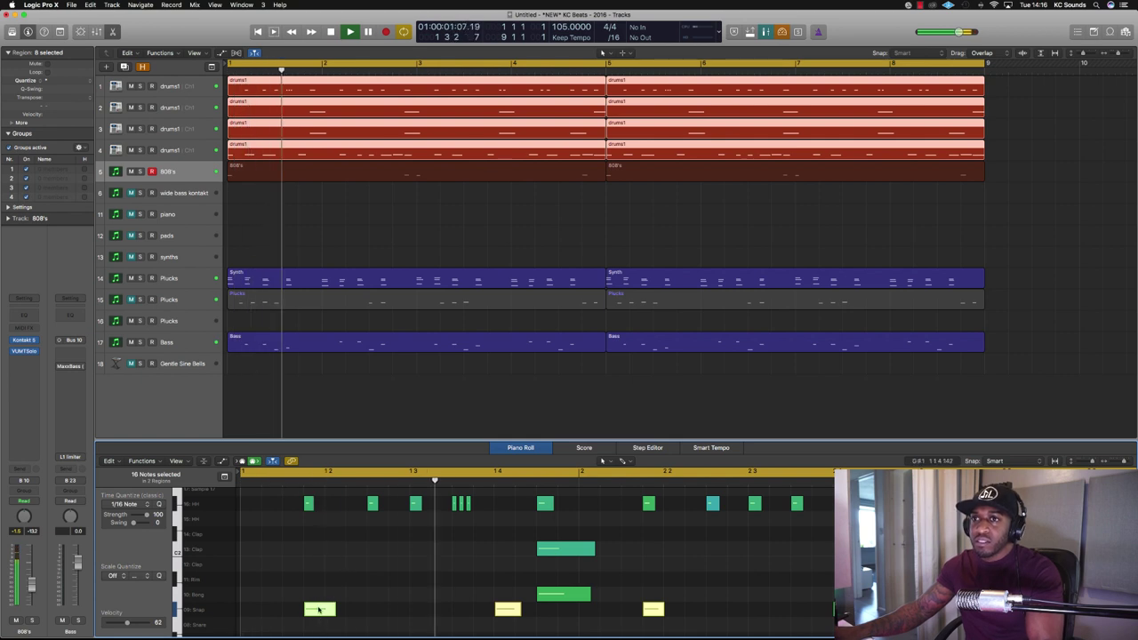
scroll(318, 610, down, 5)
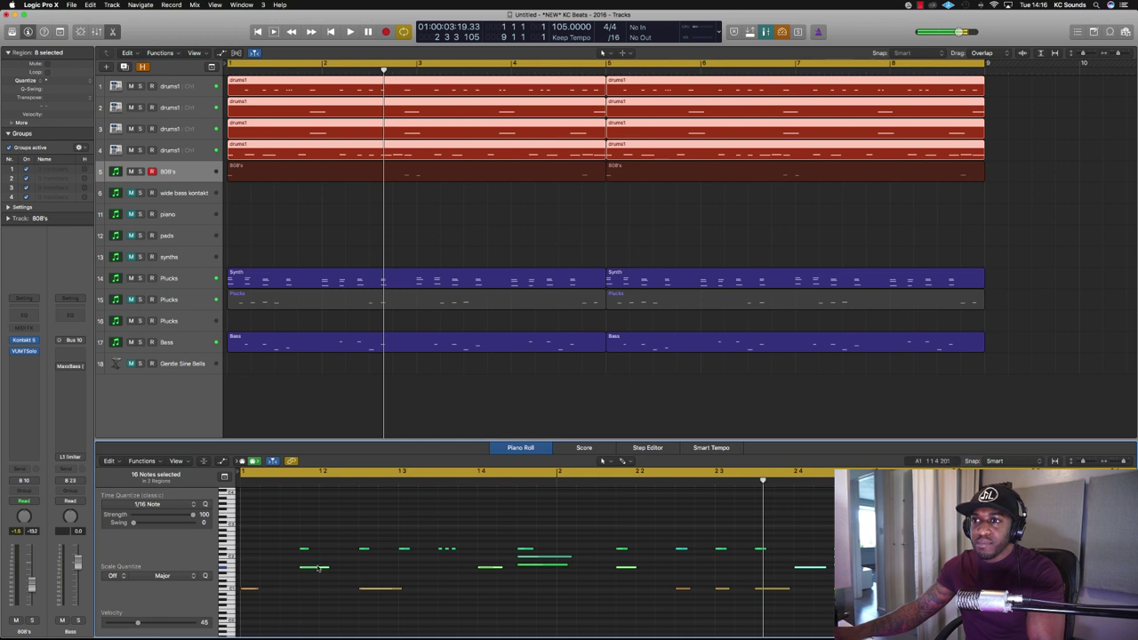
- Try the selected snap notes in the drums1 regions on another drum sound with playback, and move them down to a lower sound
drag(316, 567, 340, 572)
key(space)
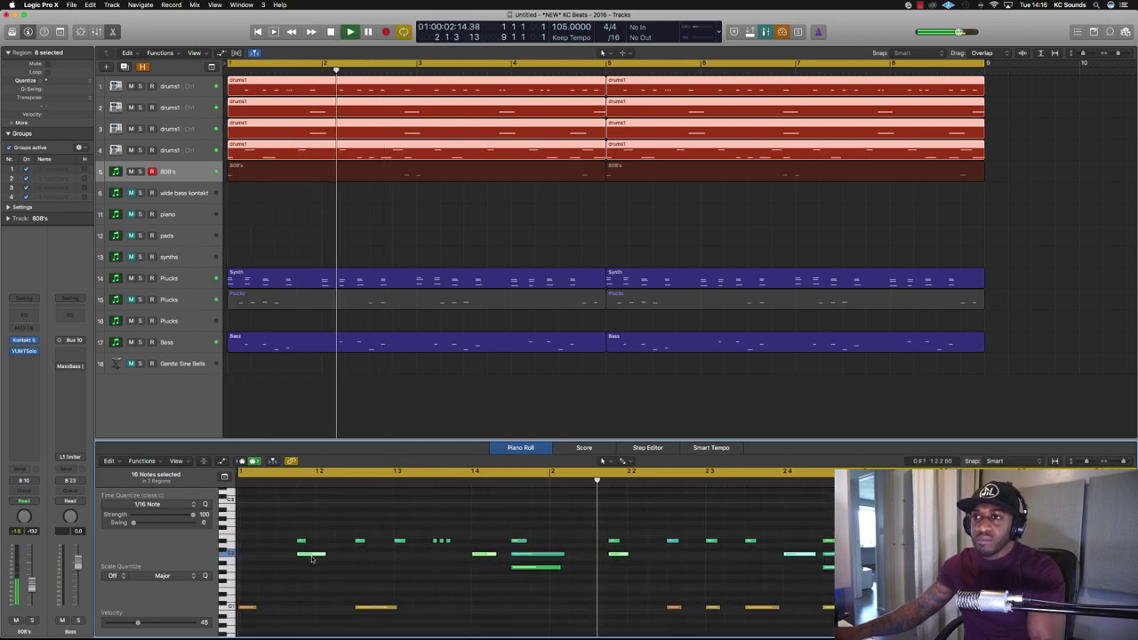
key(space)
drag(310, 560, 311, 578)
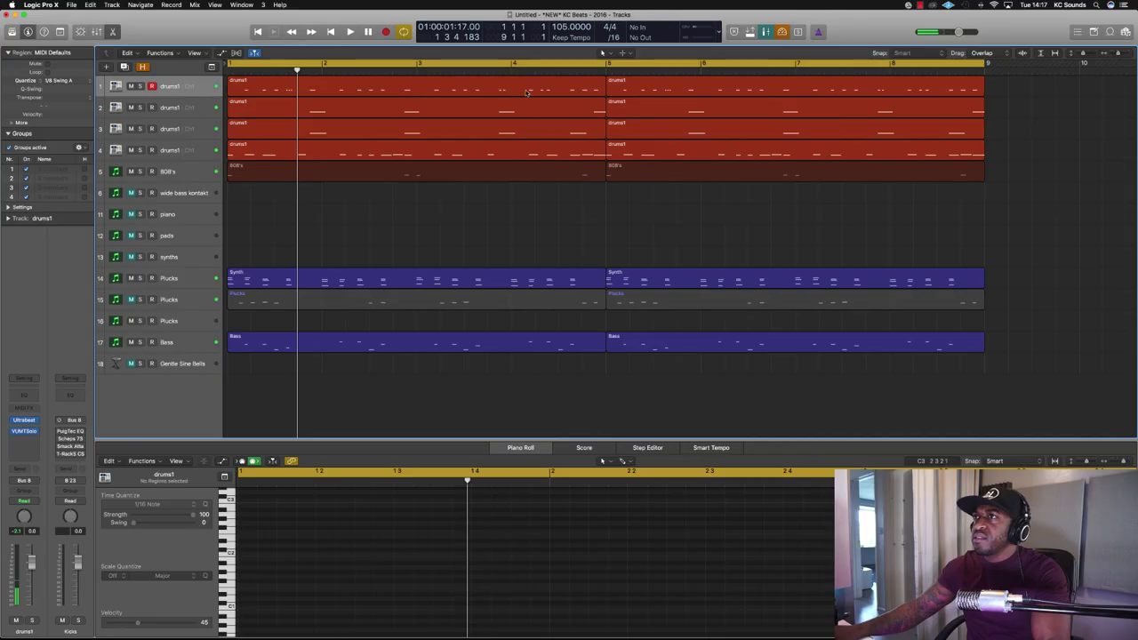
- Select all the notes of the upper drum row in the drums1 regions, audition a higher sound, and move them down to 16: HH
click(481, 84)
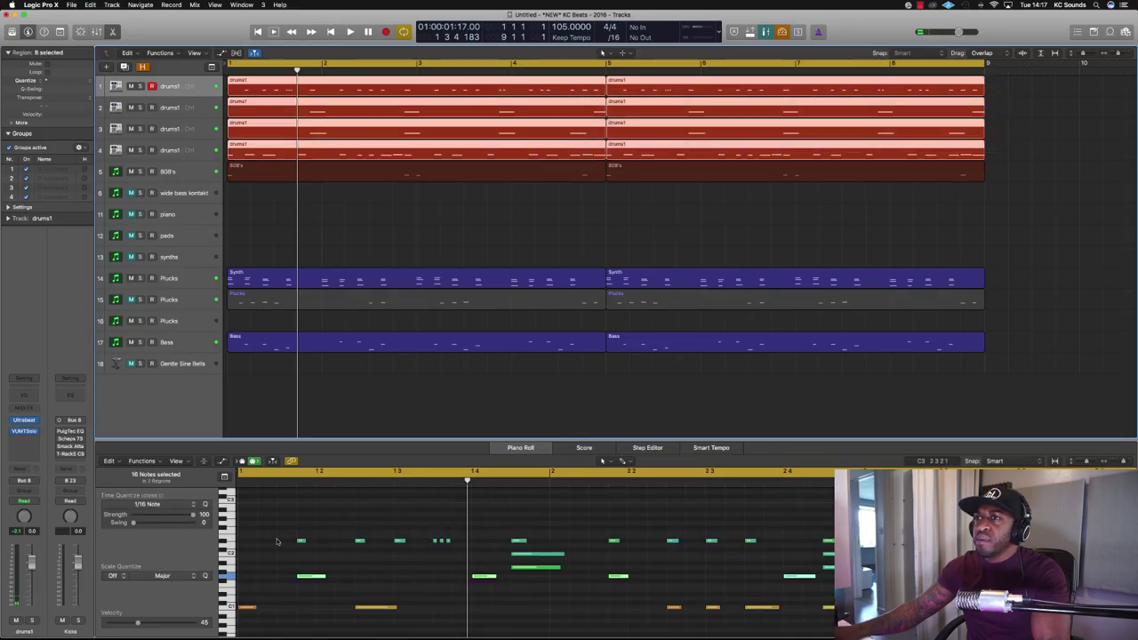
key(super+a)
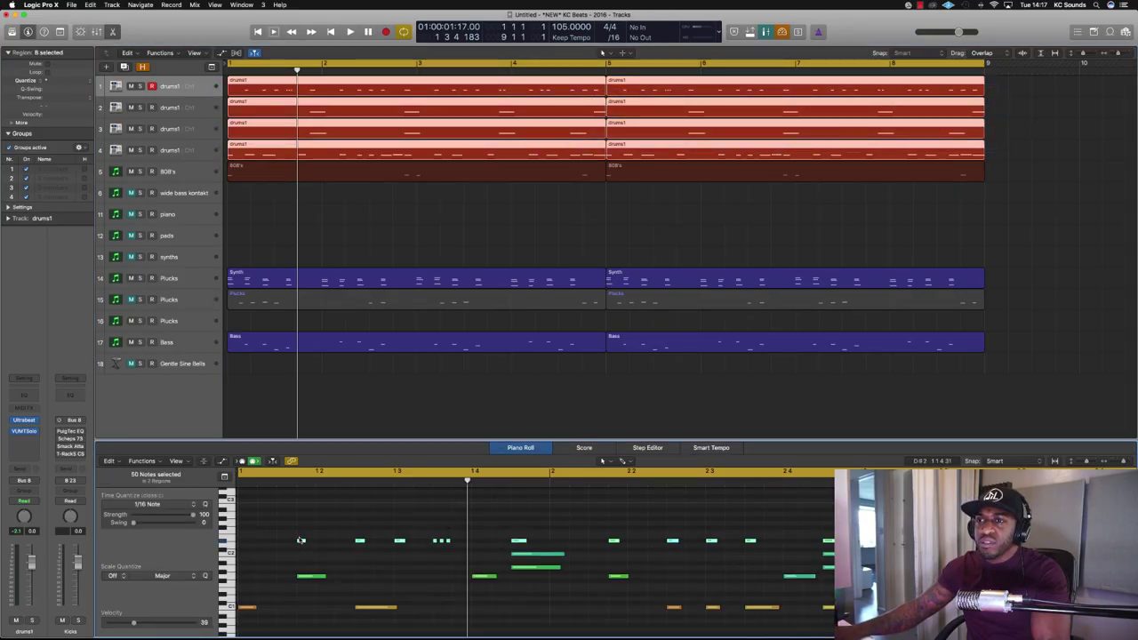
mouse_move(301, 540)
mouse_down()
mouse_move(300, 518)
mouse_move(301, 532)
mouse_up()
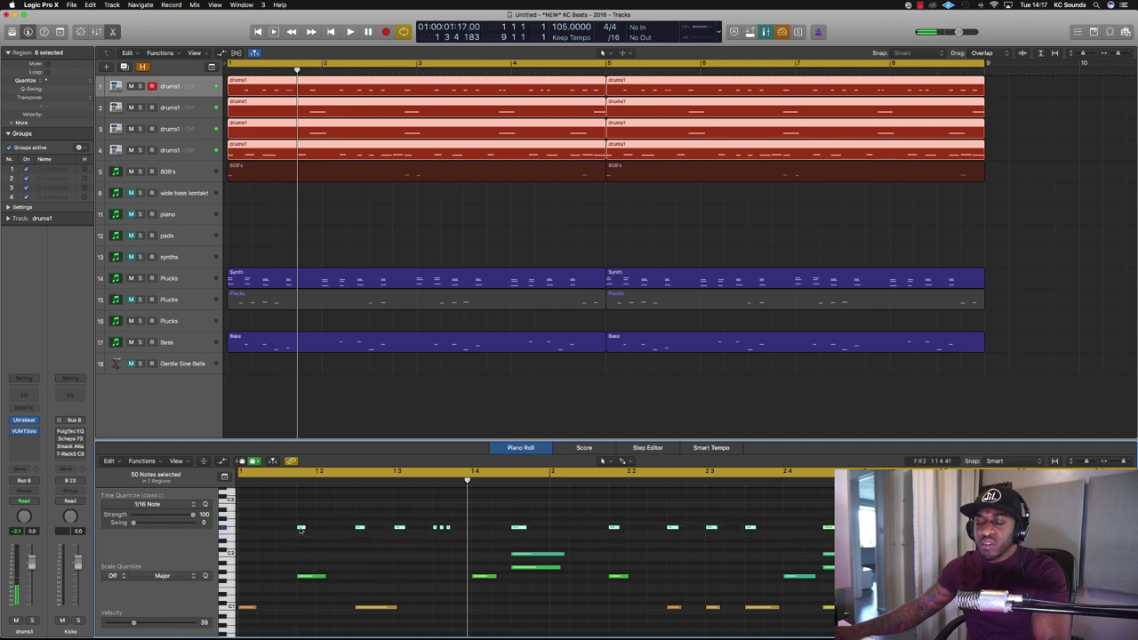
key(x)
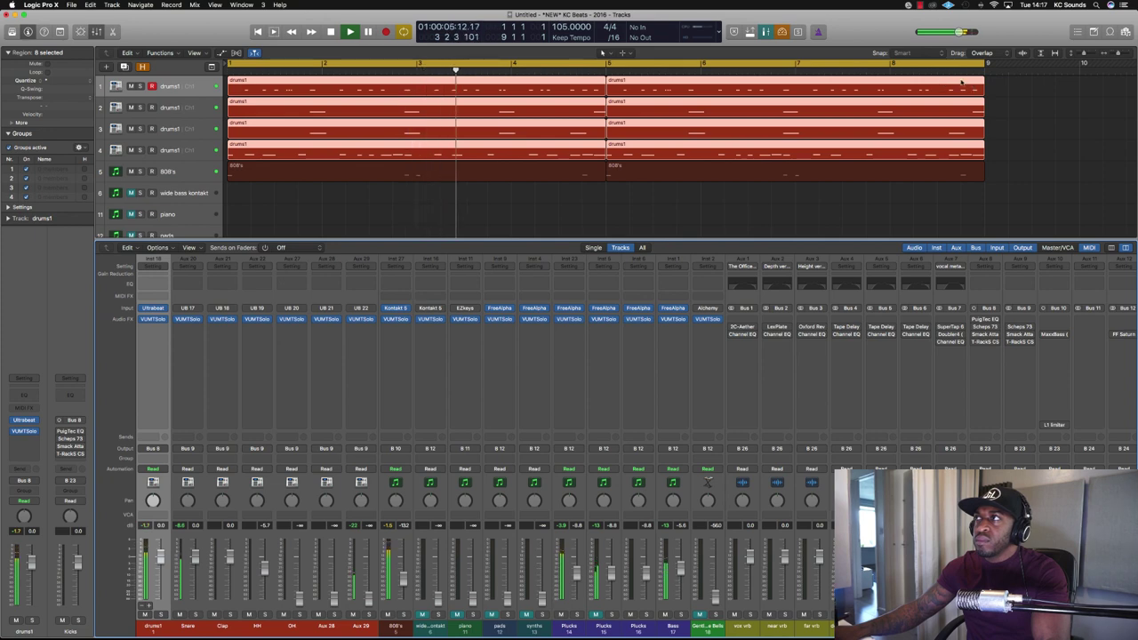
key(p)
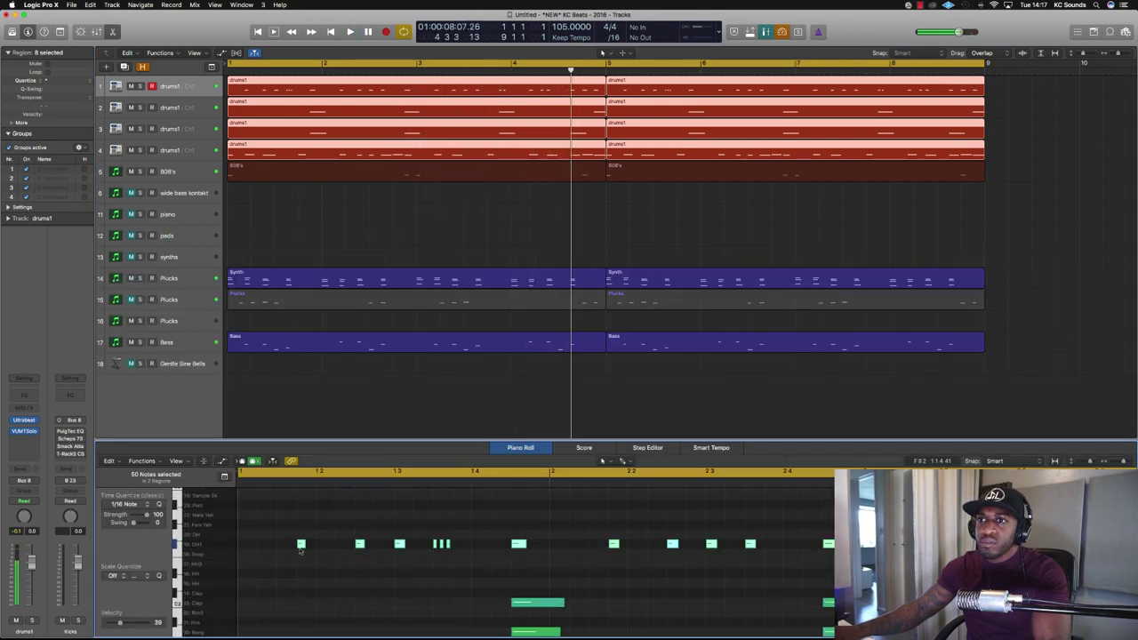
drag(301, 550, 301, 576)
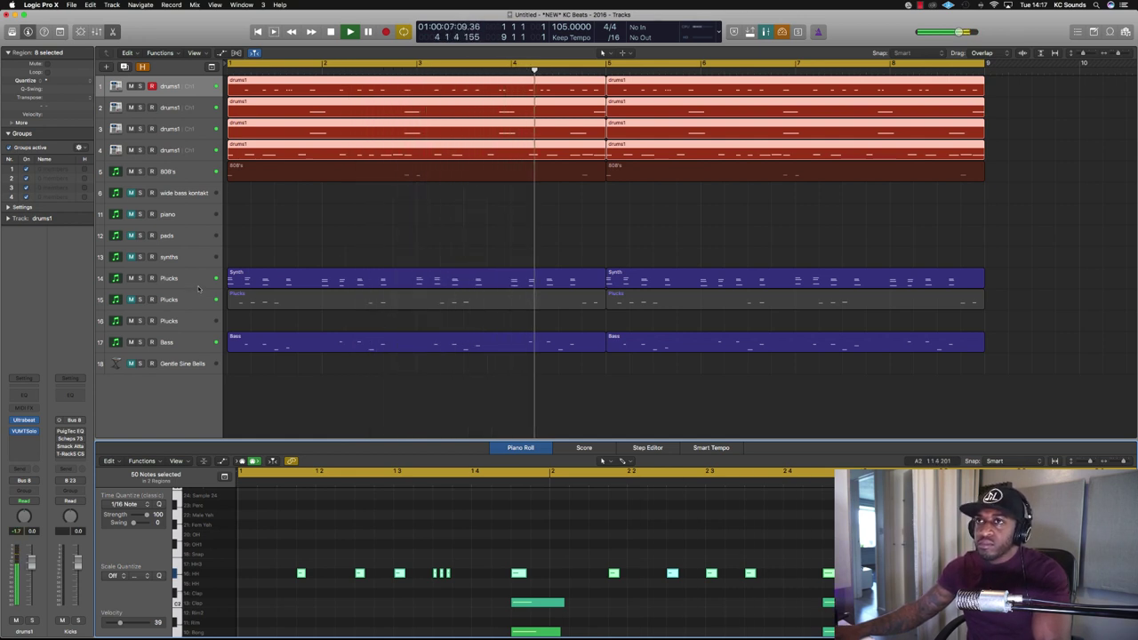
click(131, 300)
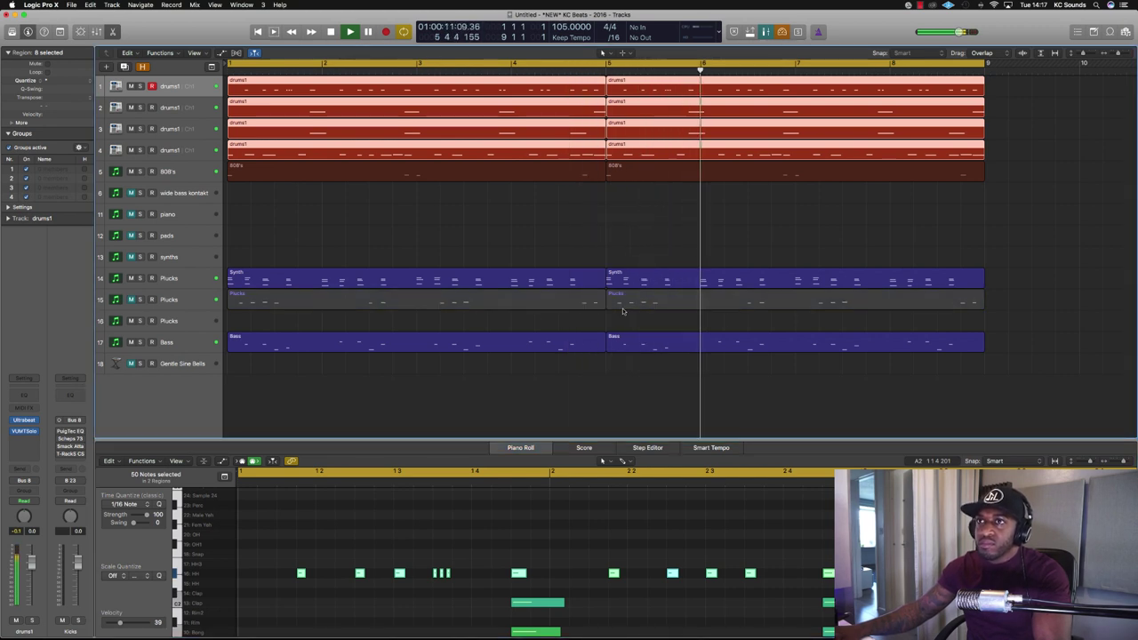
drag(624, 313, 551, 304)
key(Delete)
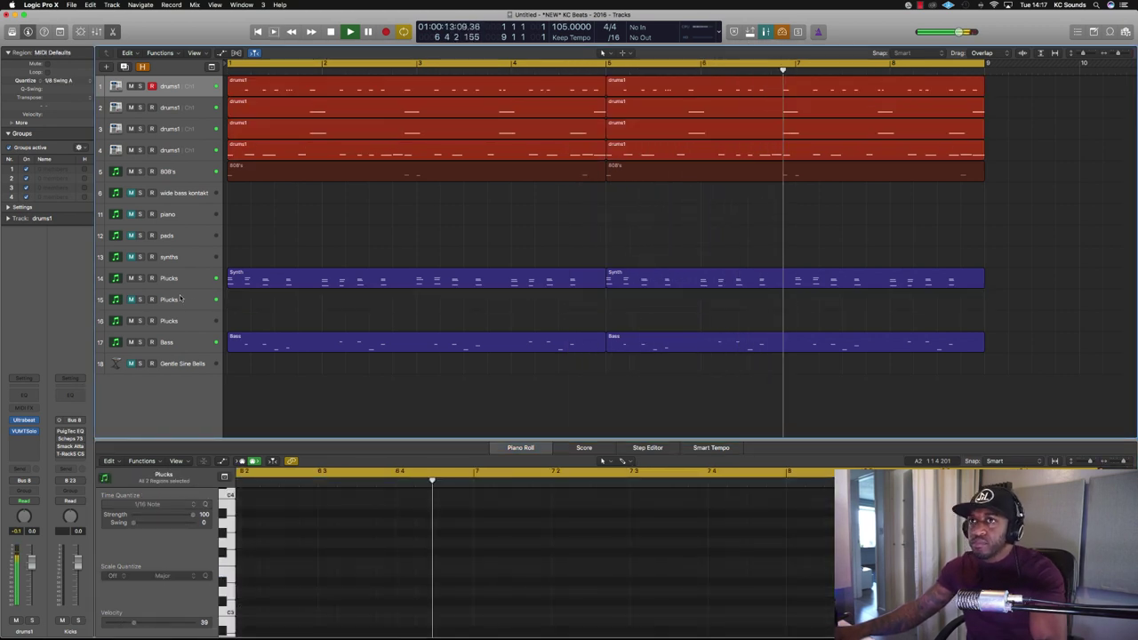
click(186, 299)
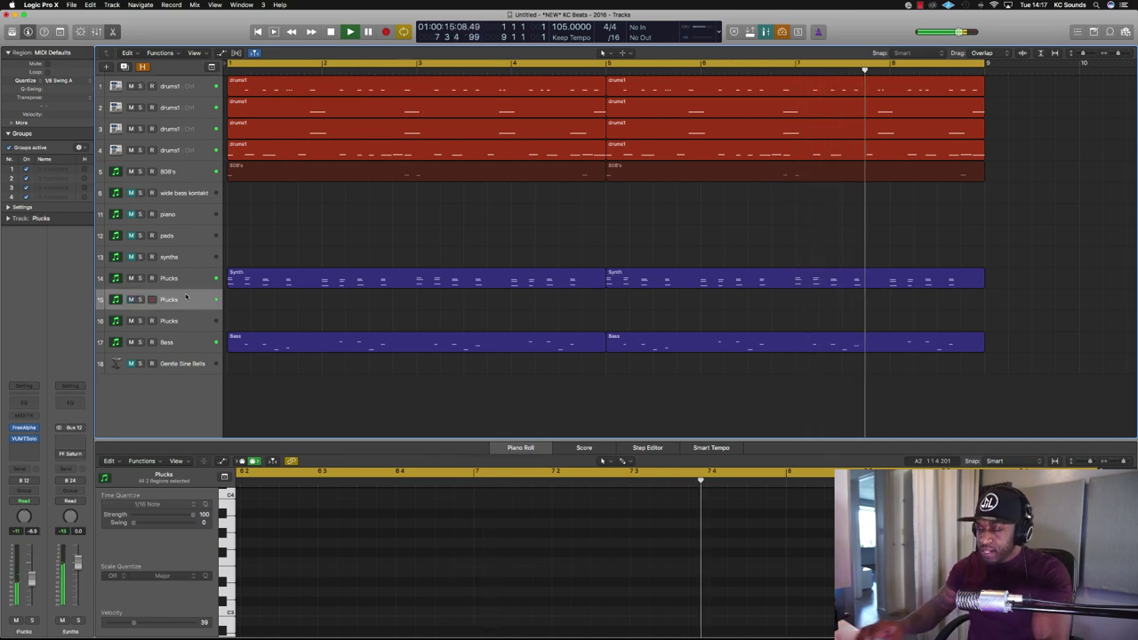
scroll(371, 247, right, 15)
scroll(361, 244, left, 15)
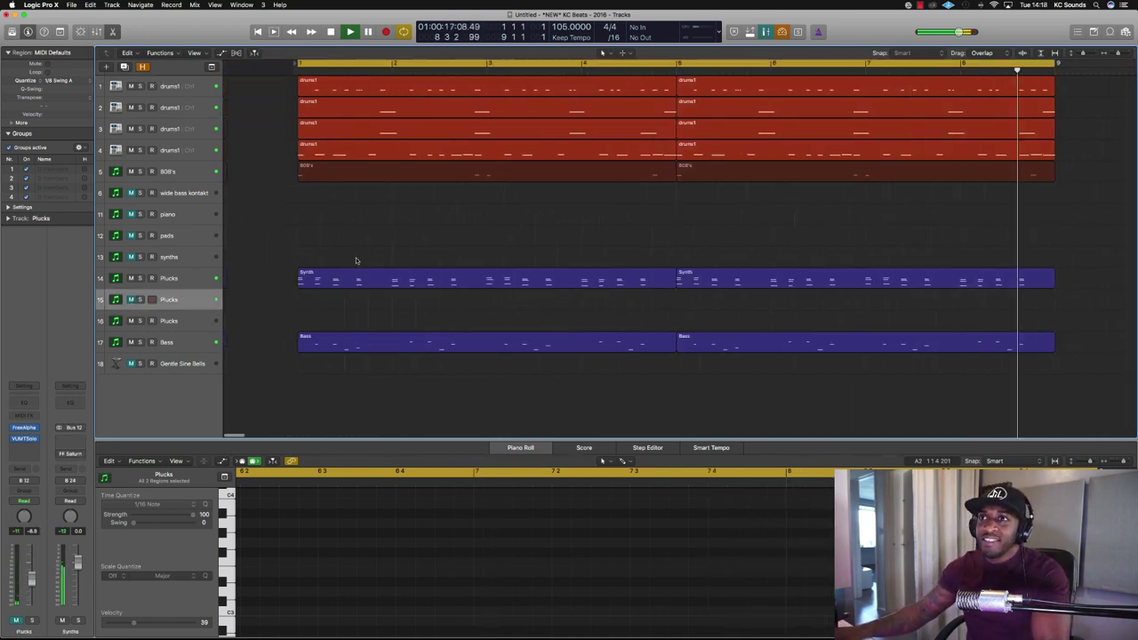
key(super+z)
- Move the two Plucks regions on track 15 past bar 9 and capture a newly played eight-bar pluck melody in their place
drag(288, 295, 1068, 296)
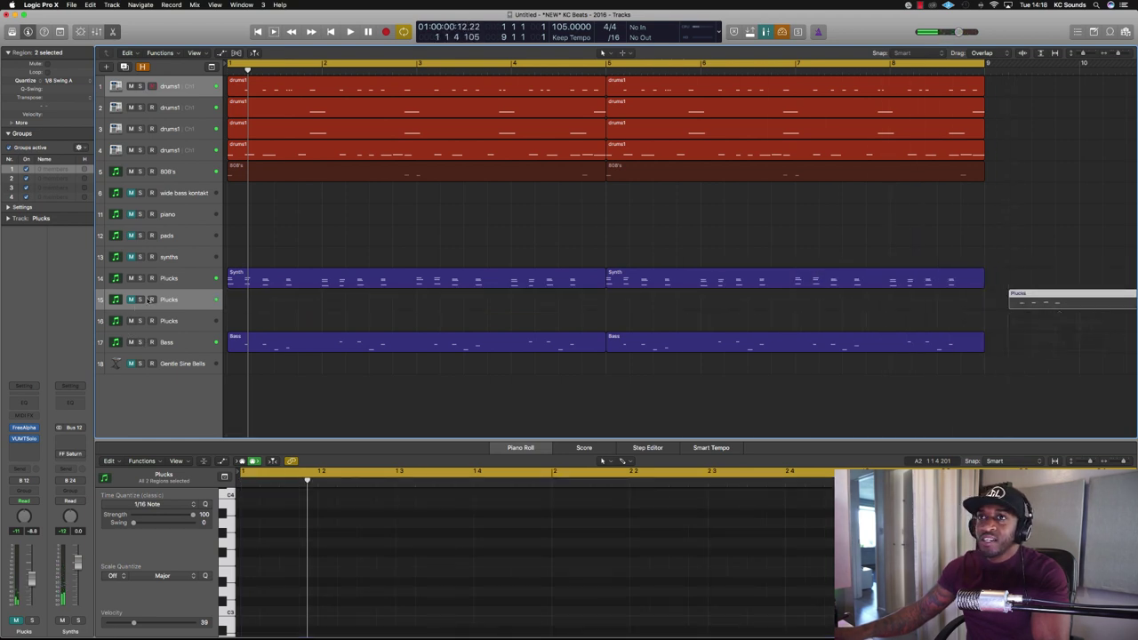
click(174, 299)
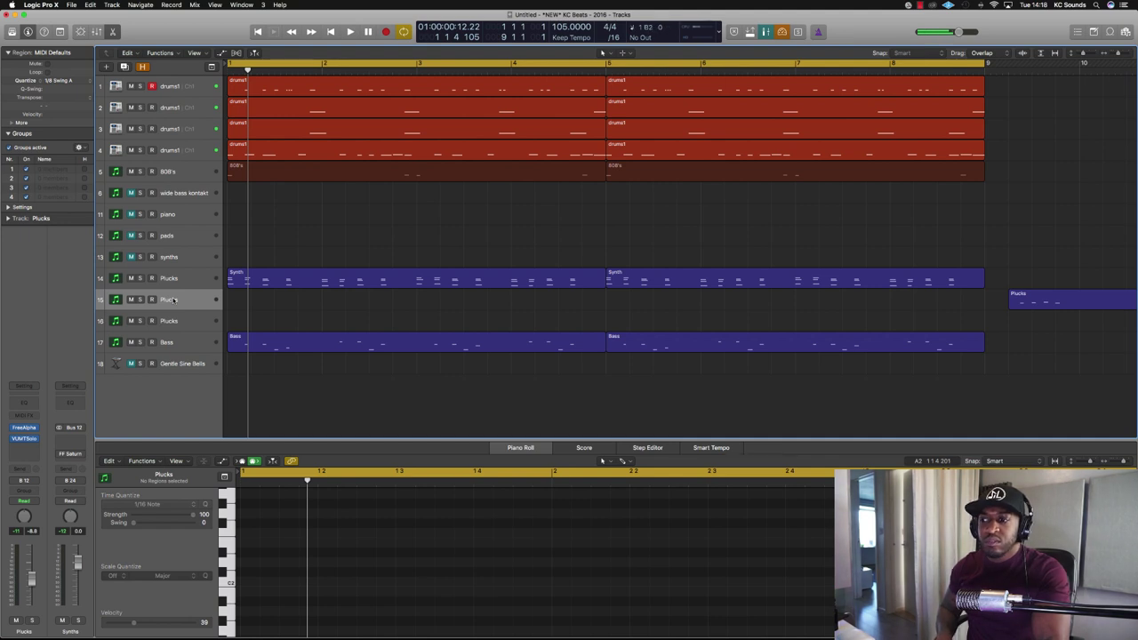
key(space)
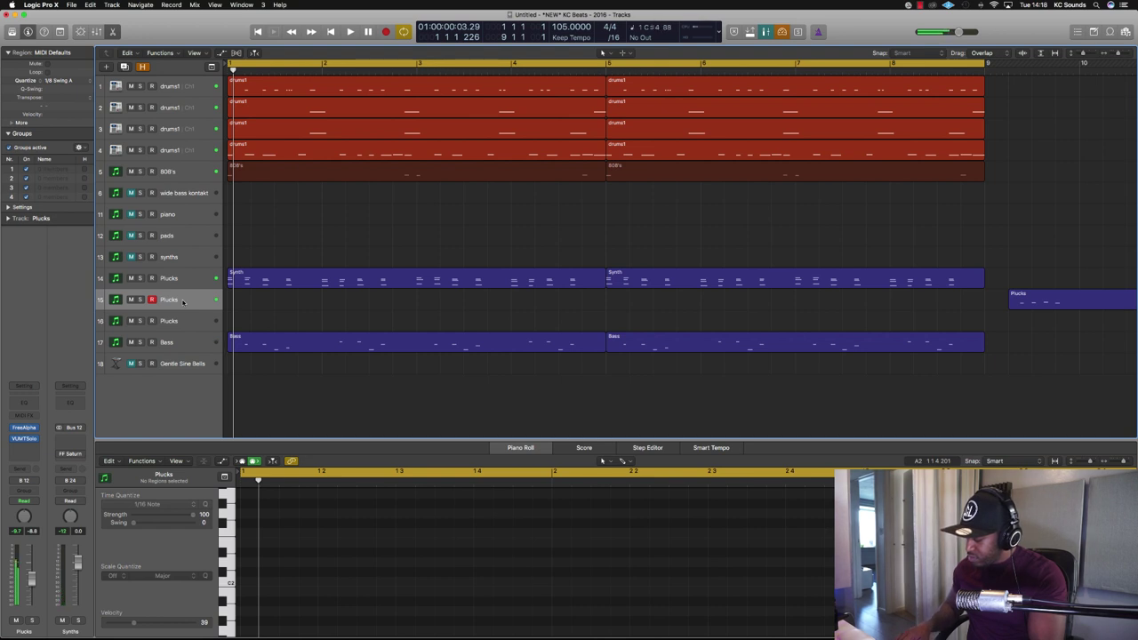
key(space)
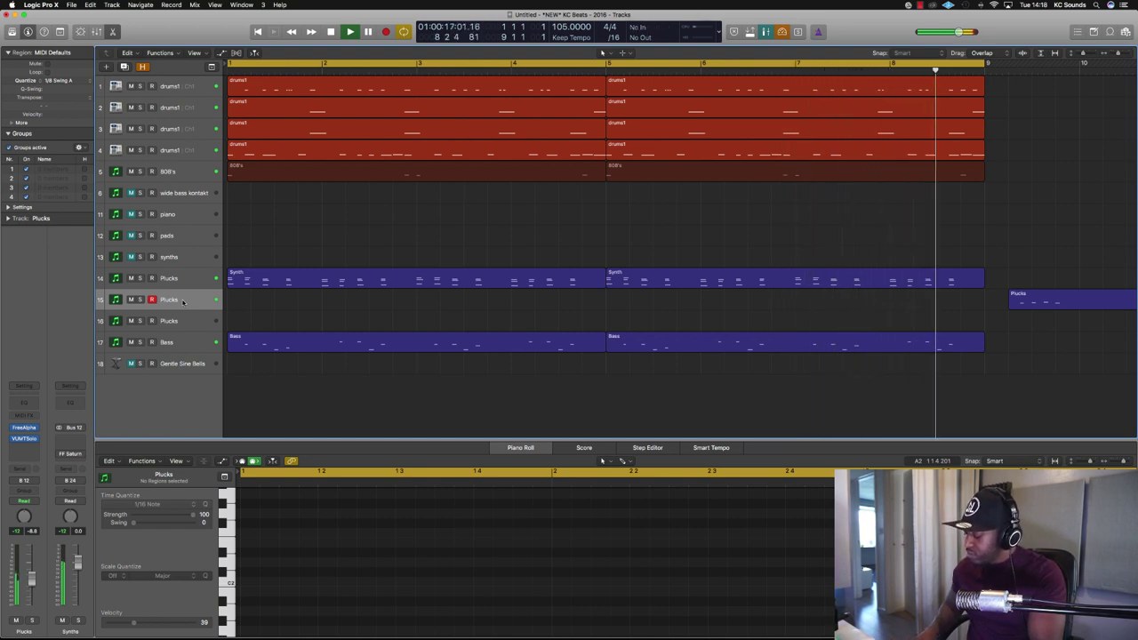
key(shift+r)
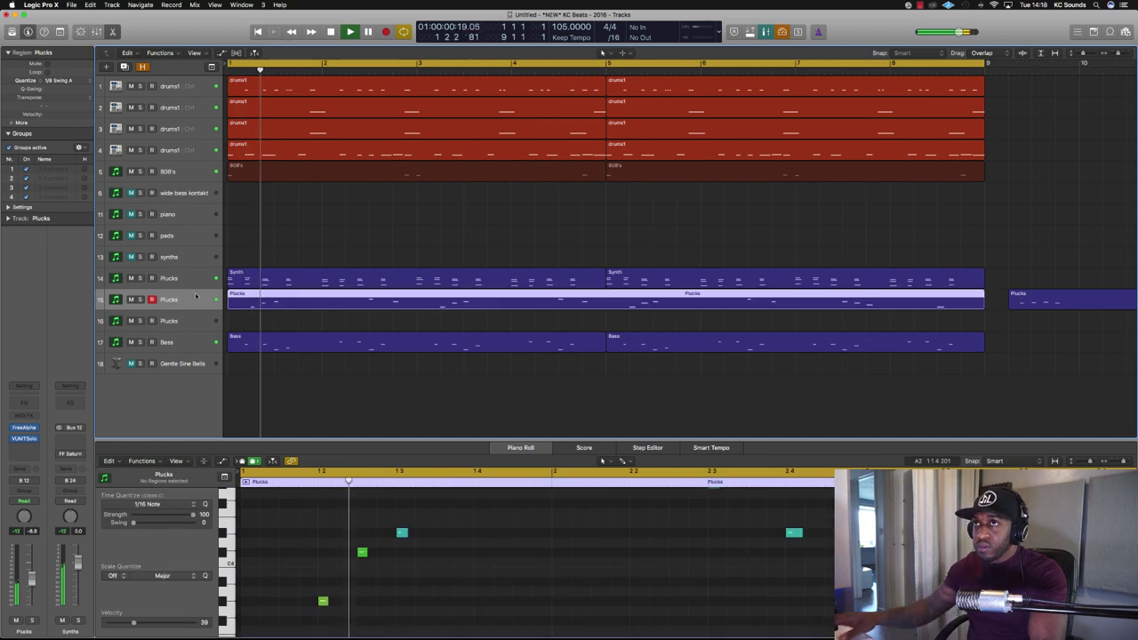
- Move the two old Plucks regions out to about bar 16, and stop playback with the first drums1 track selected
scroll(539, 258, down, 3)
scroll(539, 258, down, 3)
drag(829, 322, 940, 293)
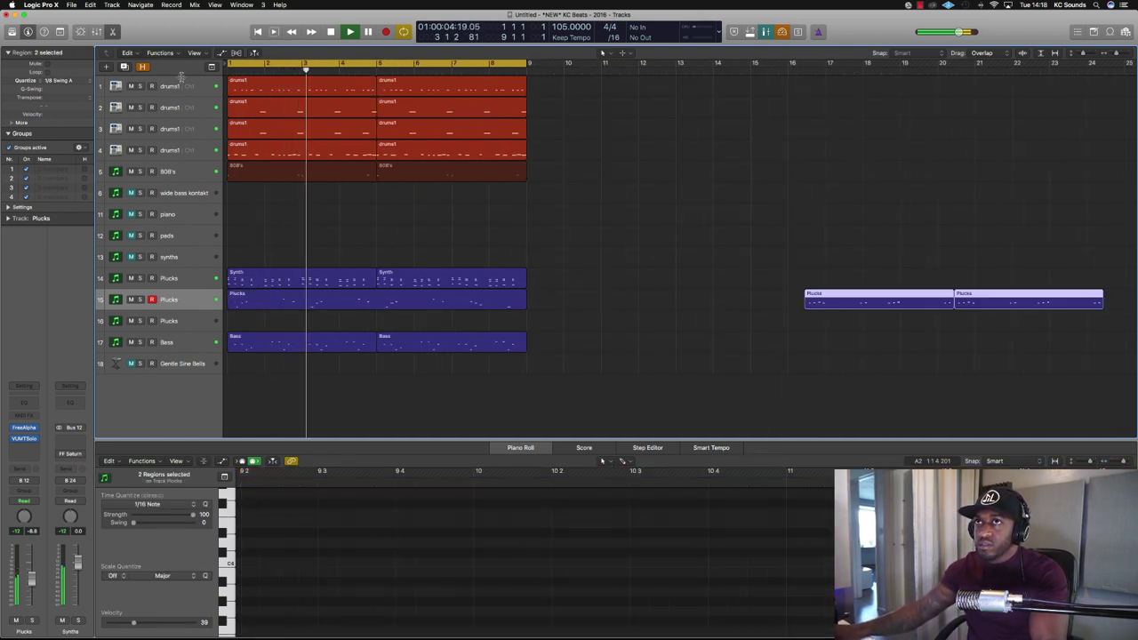
click(179, 86)
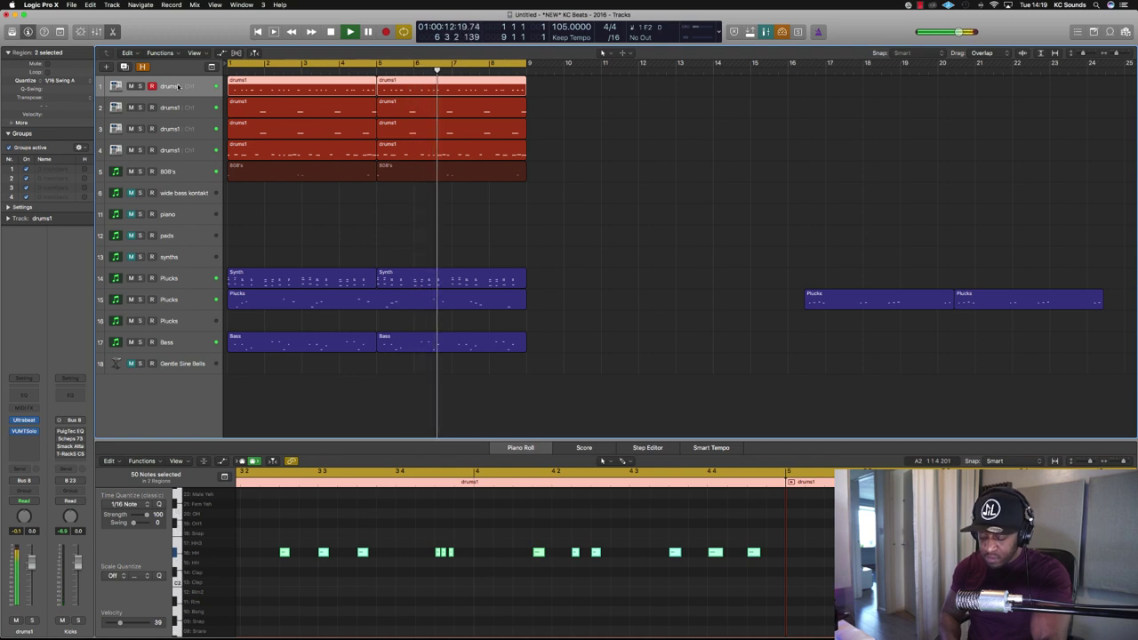
key(space)
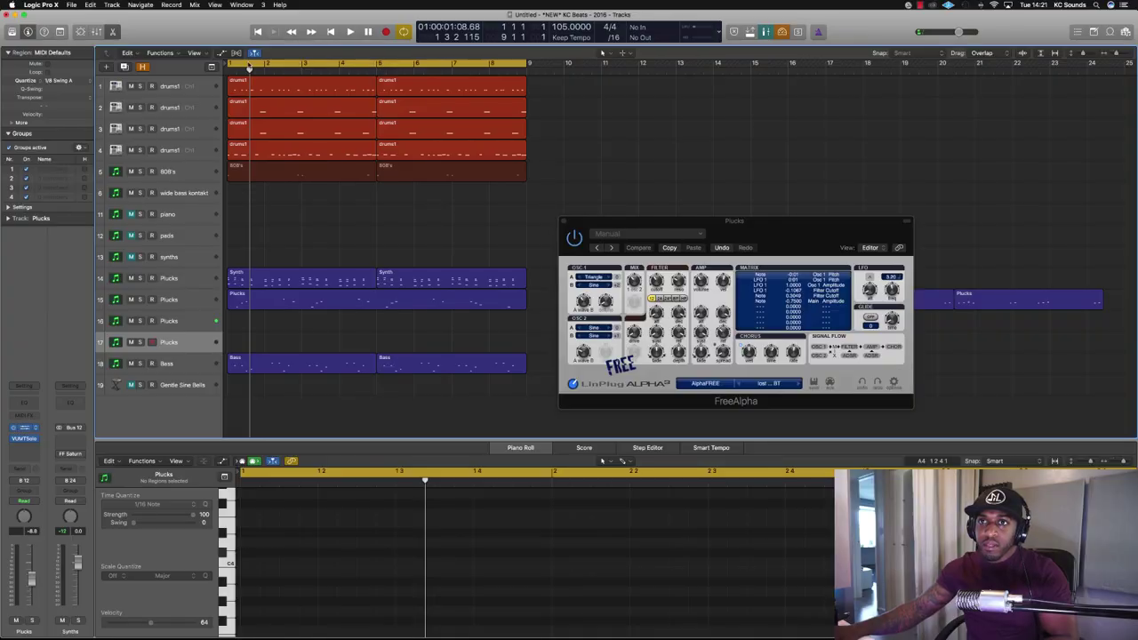
- Load the hiphop bass BT sound in FreeAlpha on Plucks track 17 and mute the 808's track
drag(255, 46, 643, 370)
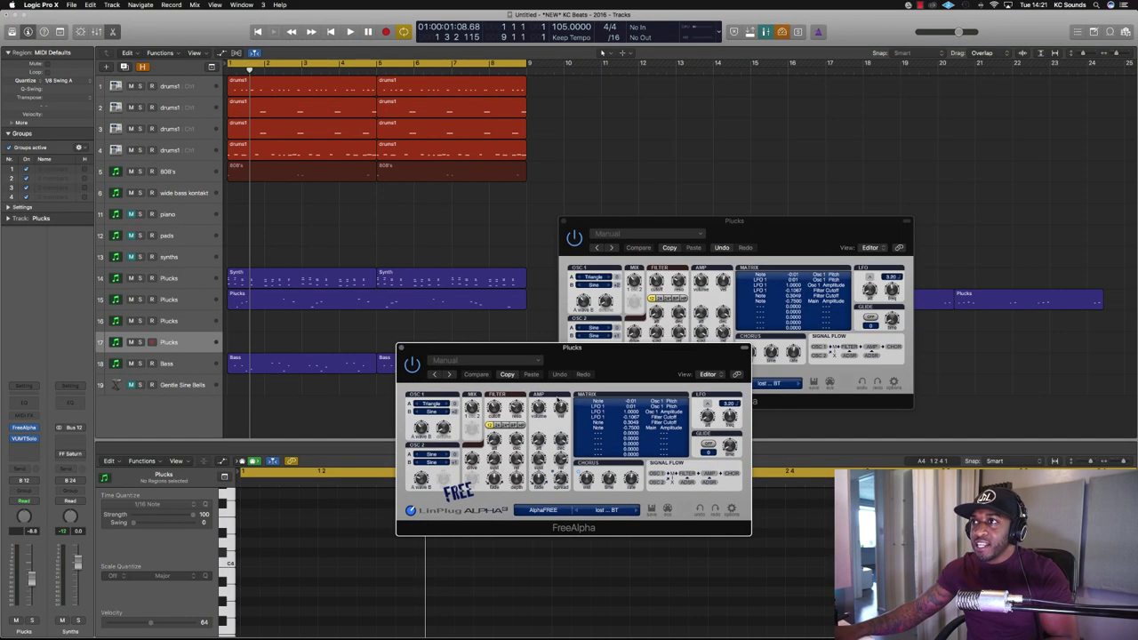
click(614, 511)
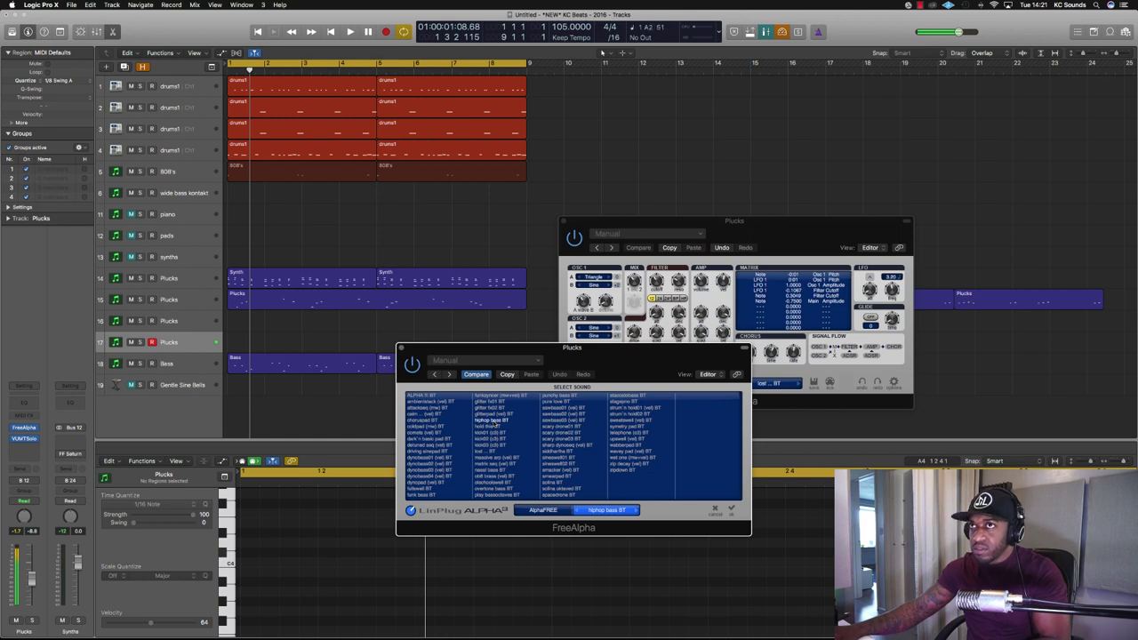
click(132, 172)
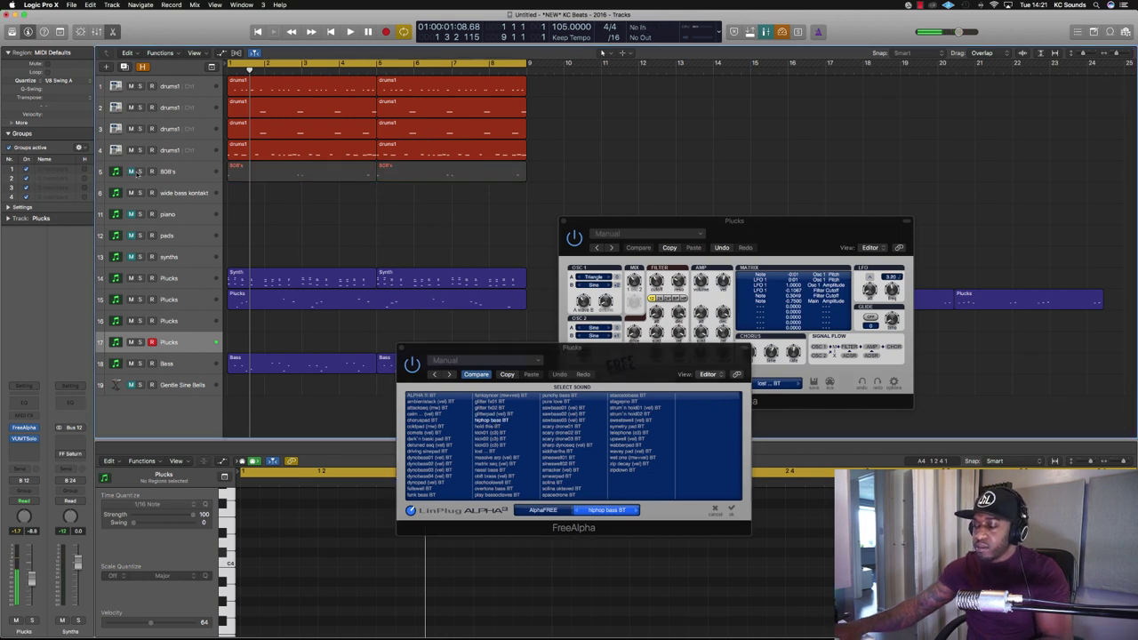
- Play a bass line over the beat, capture it as an eight-bar region on track 17, and play it back
key(space)
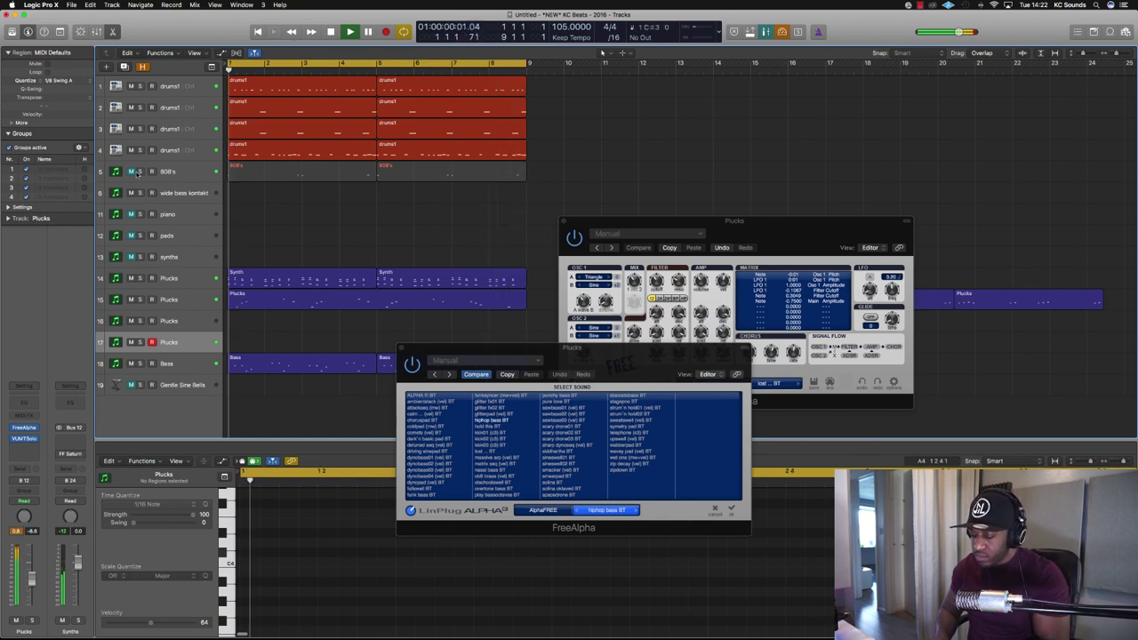
key(space)
key(shift+r)
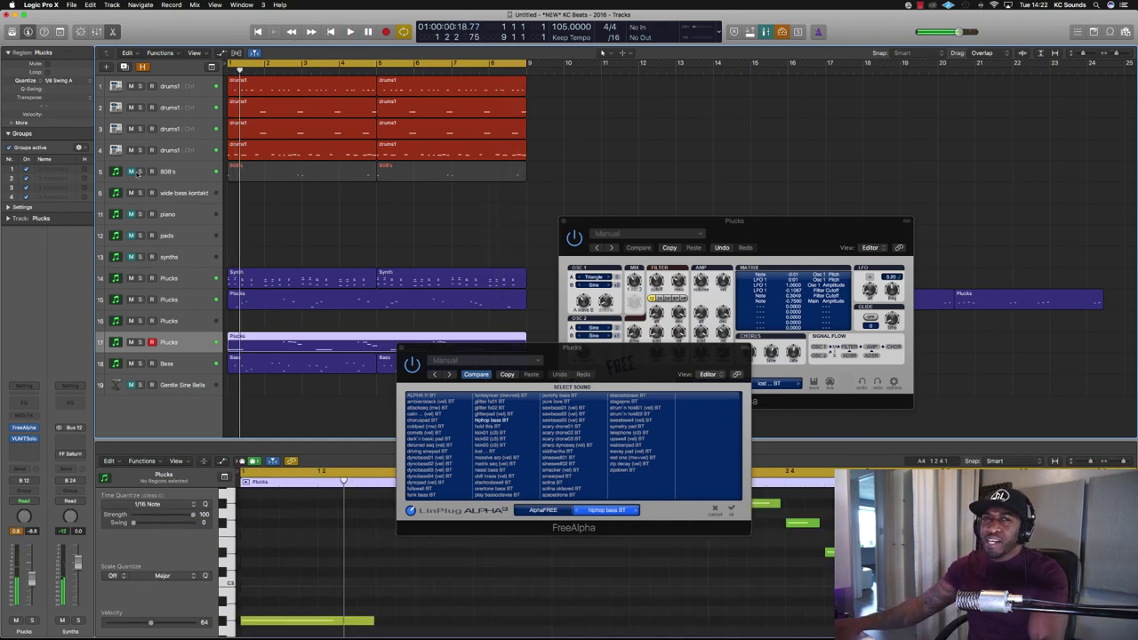
key(space)
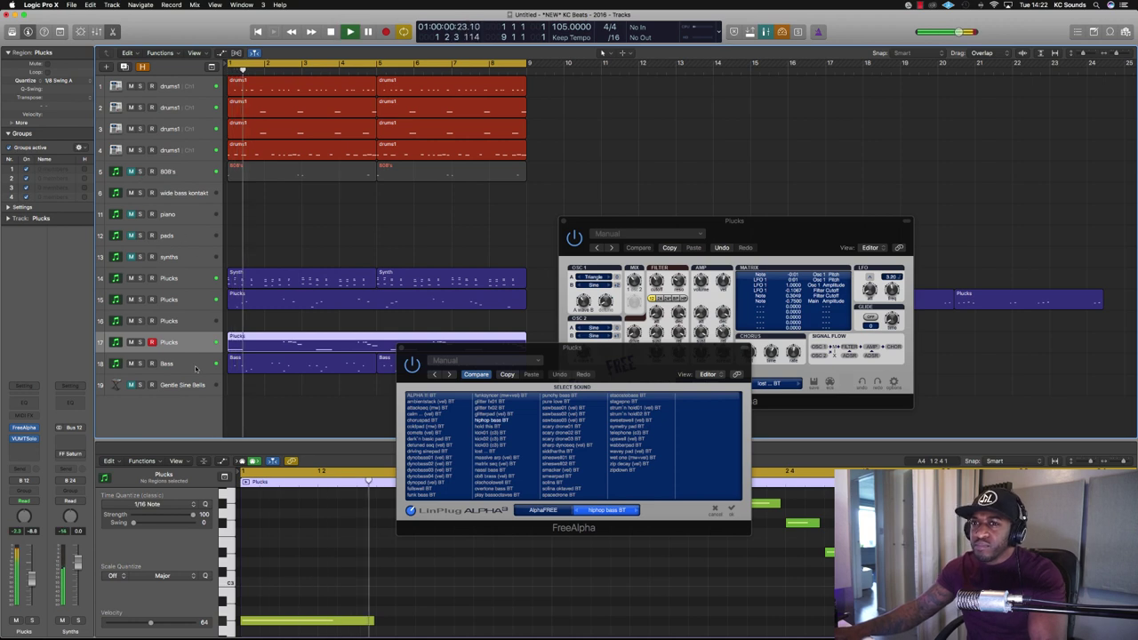
- Open the VUMTSolo level meter for track 17 and rename the track Bass
click(24, 438)
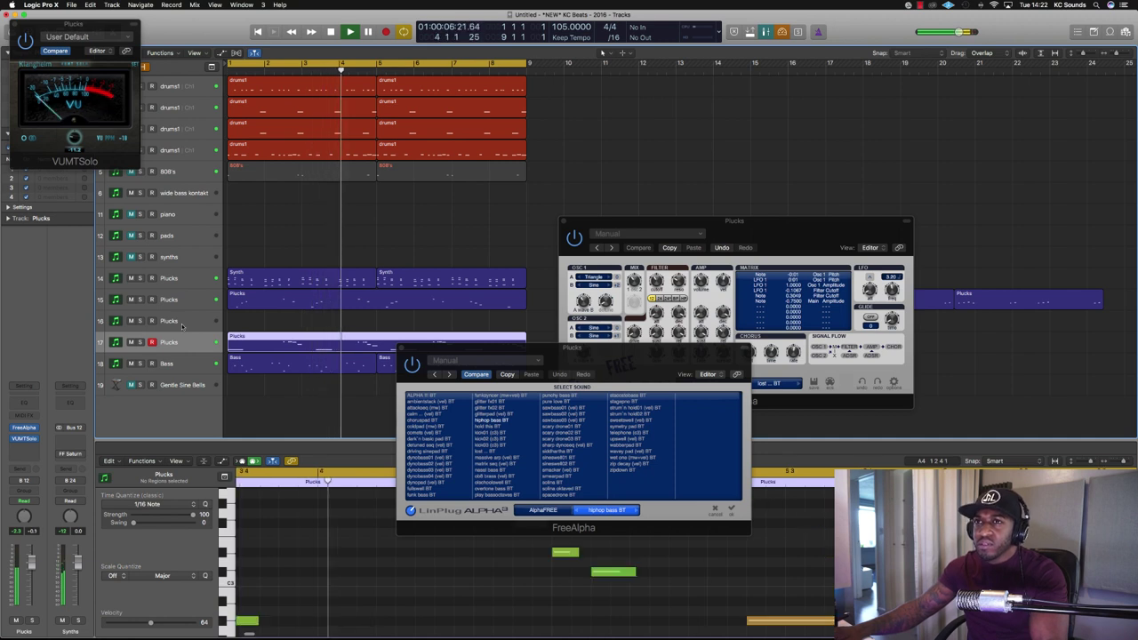
key(Up)
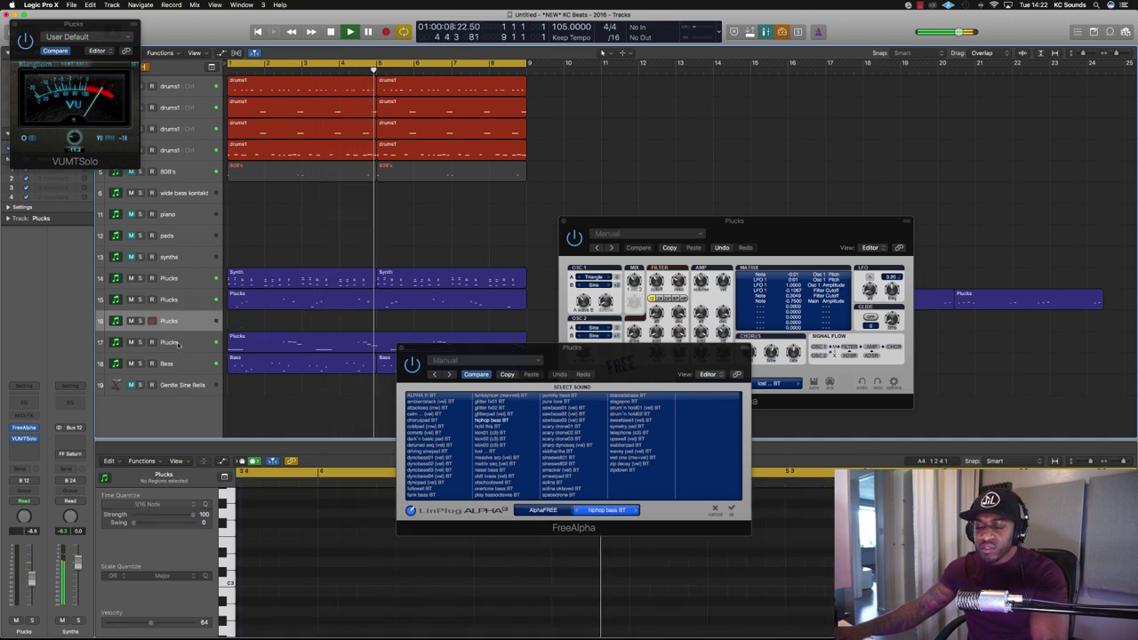
double_click(178, 344)
text(Bass)
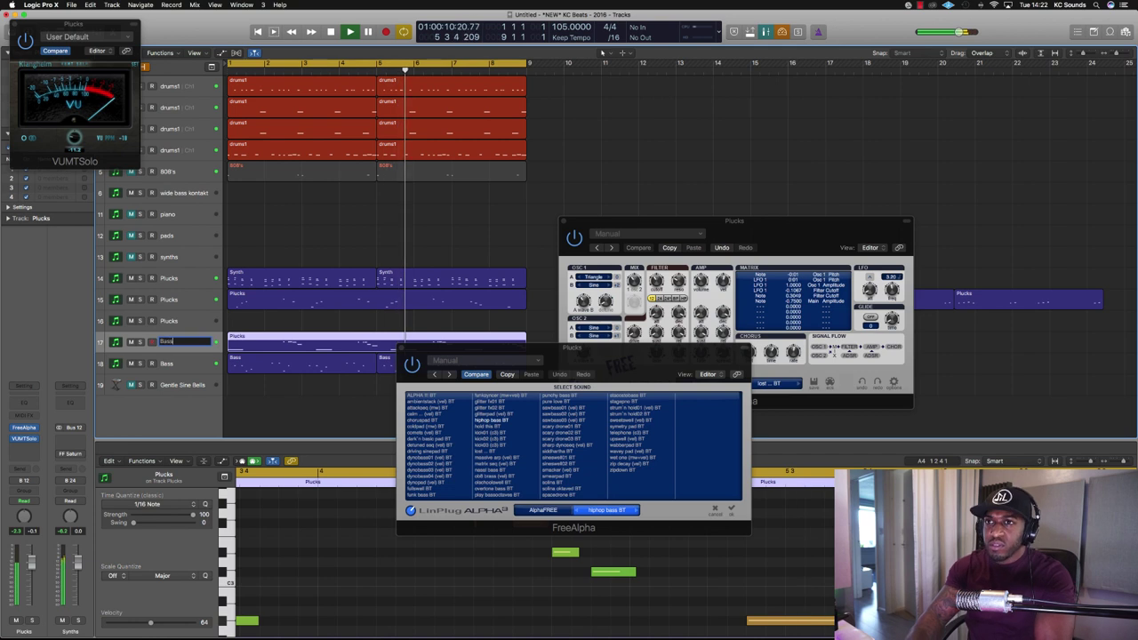
key(Return)
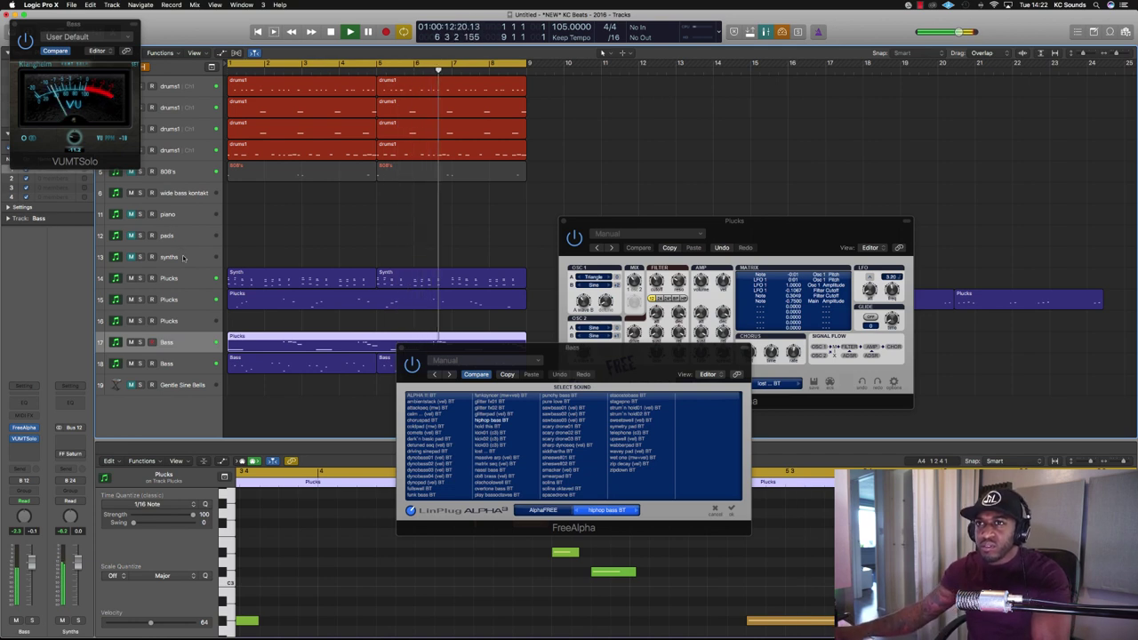
- Compare the beat with each Bass track briefly muted, and leave Plucks track 15 muted with the new Bass's FreeAlpha window closed
click(183, 257)
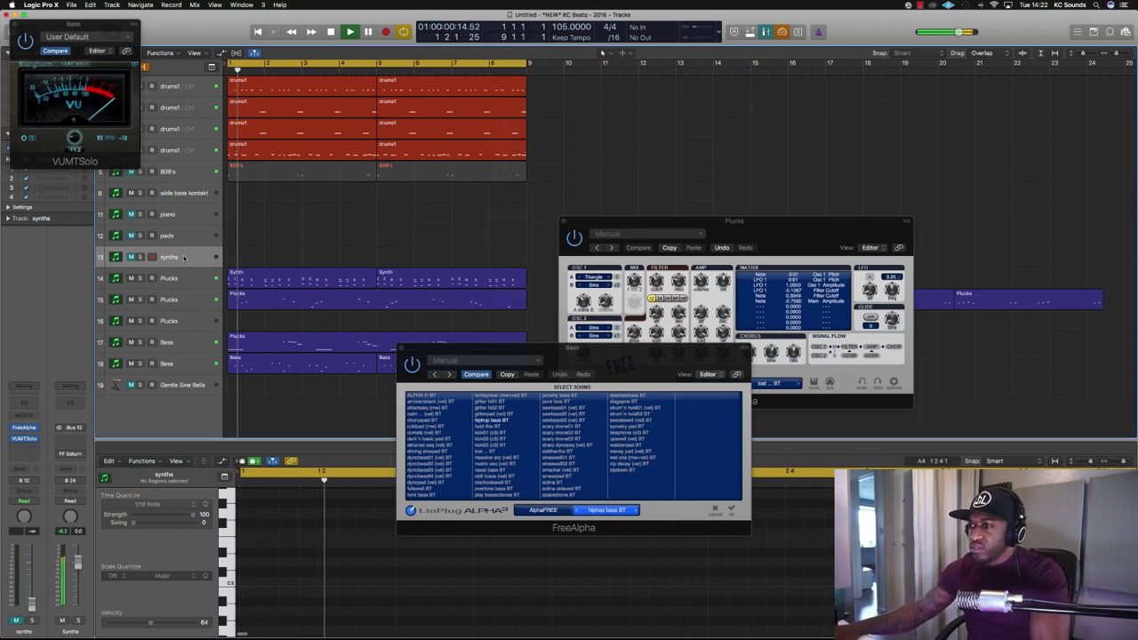
click(130, 342)
click(130, 342)
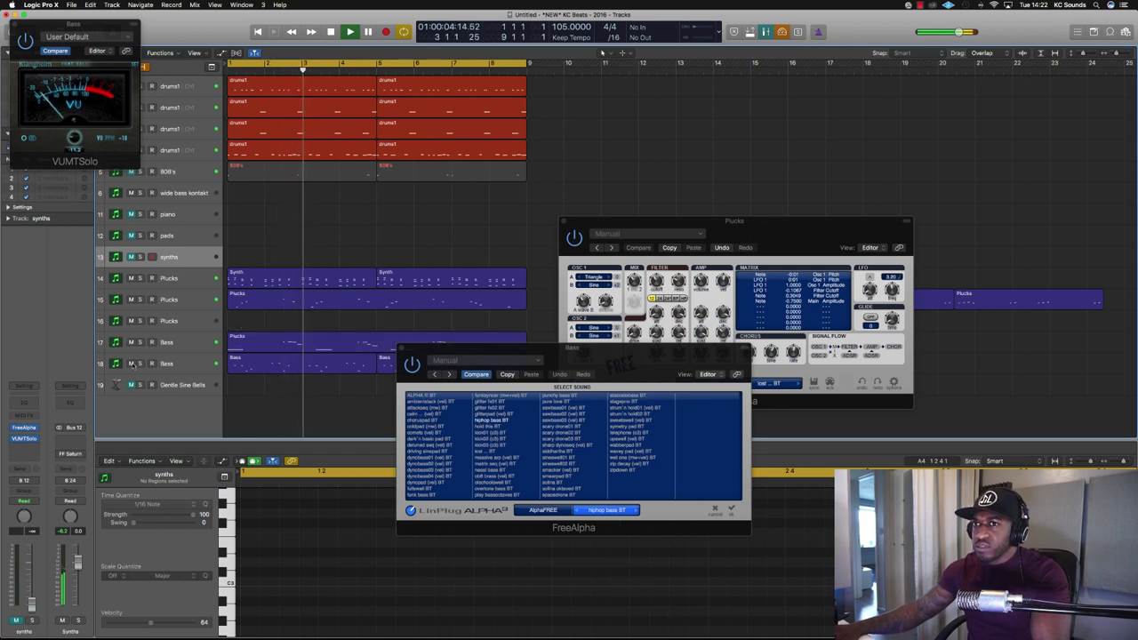
click(130, 364)
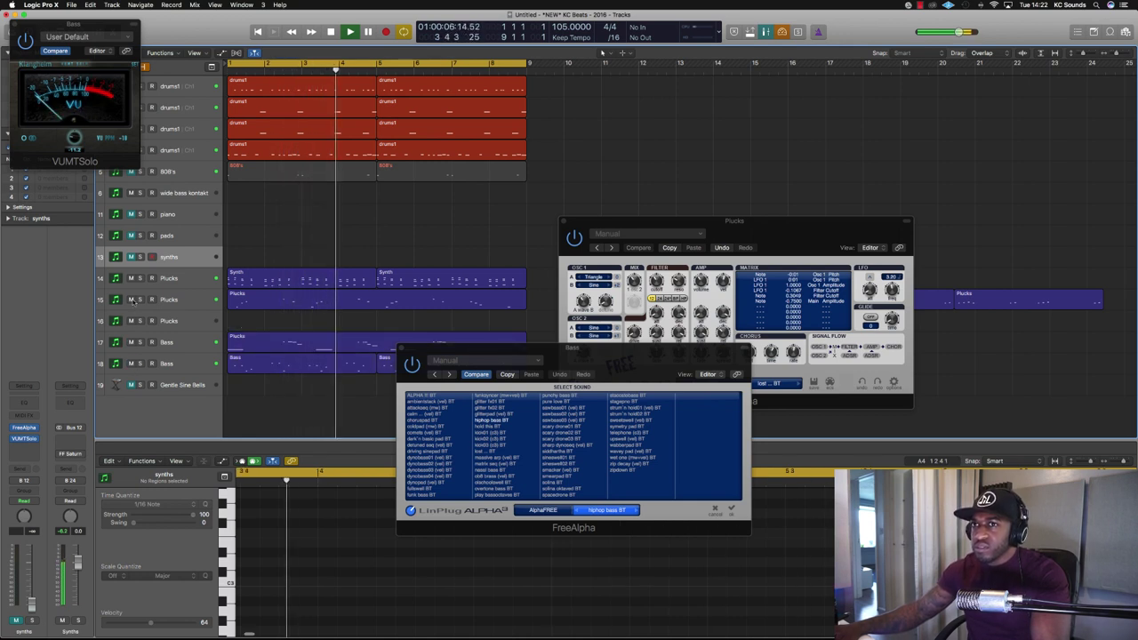
click(131, 363)
click(131, 300)
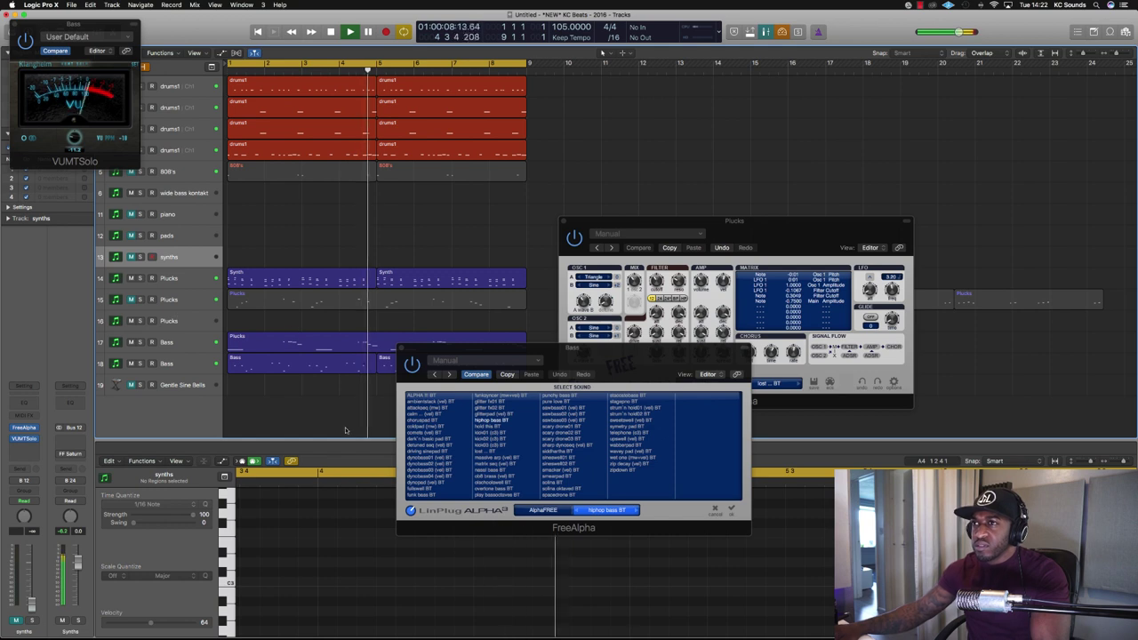
click(401, 351)
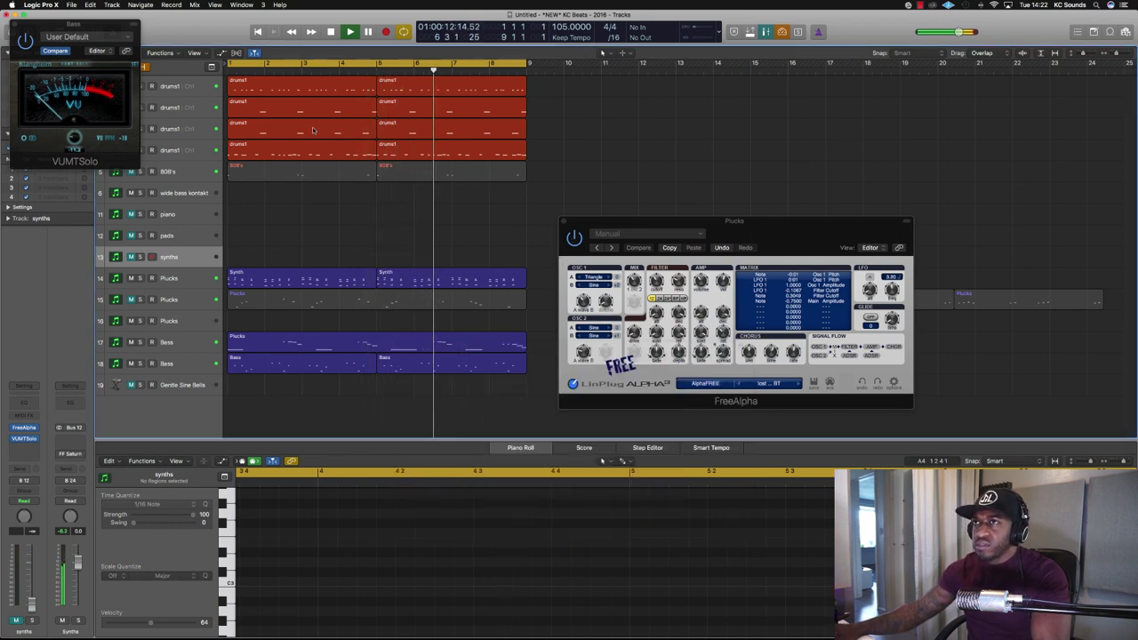
- Open the Ultrabeat instrument of the first drums1 track
click(189, 87)
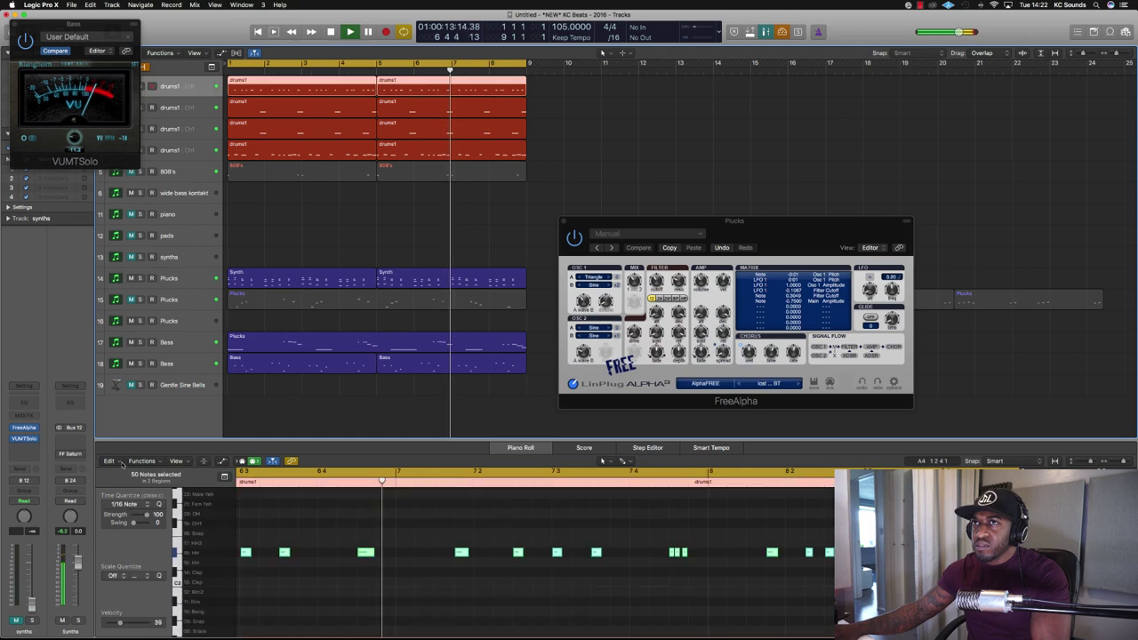
click(25, 421)
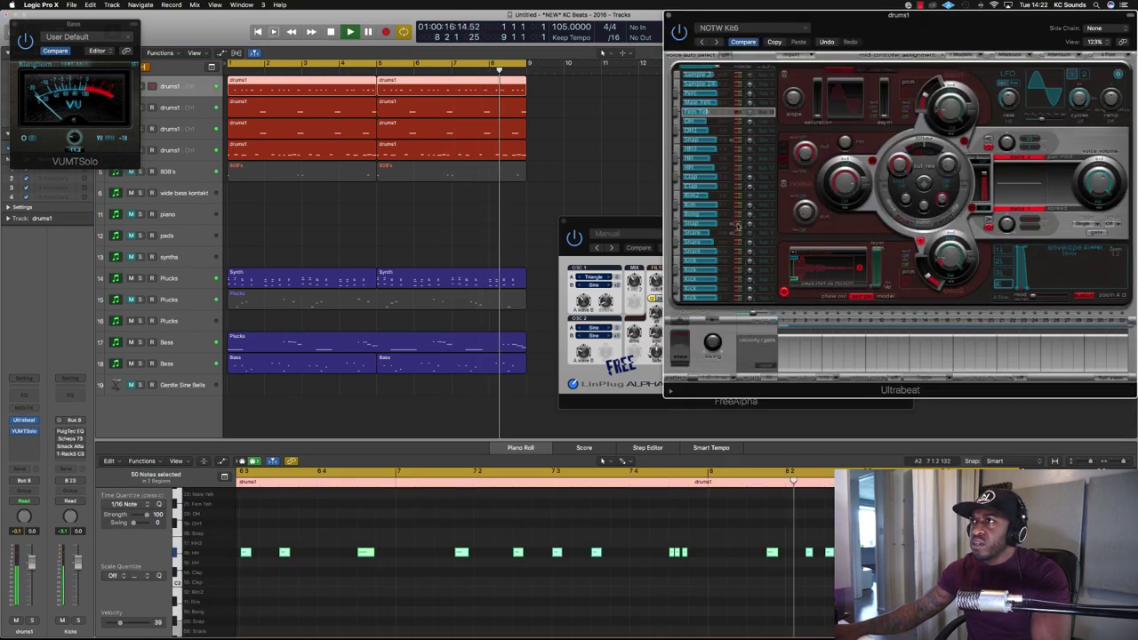